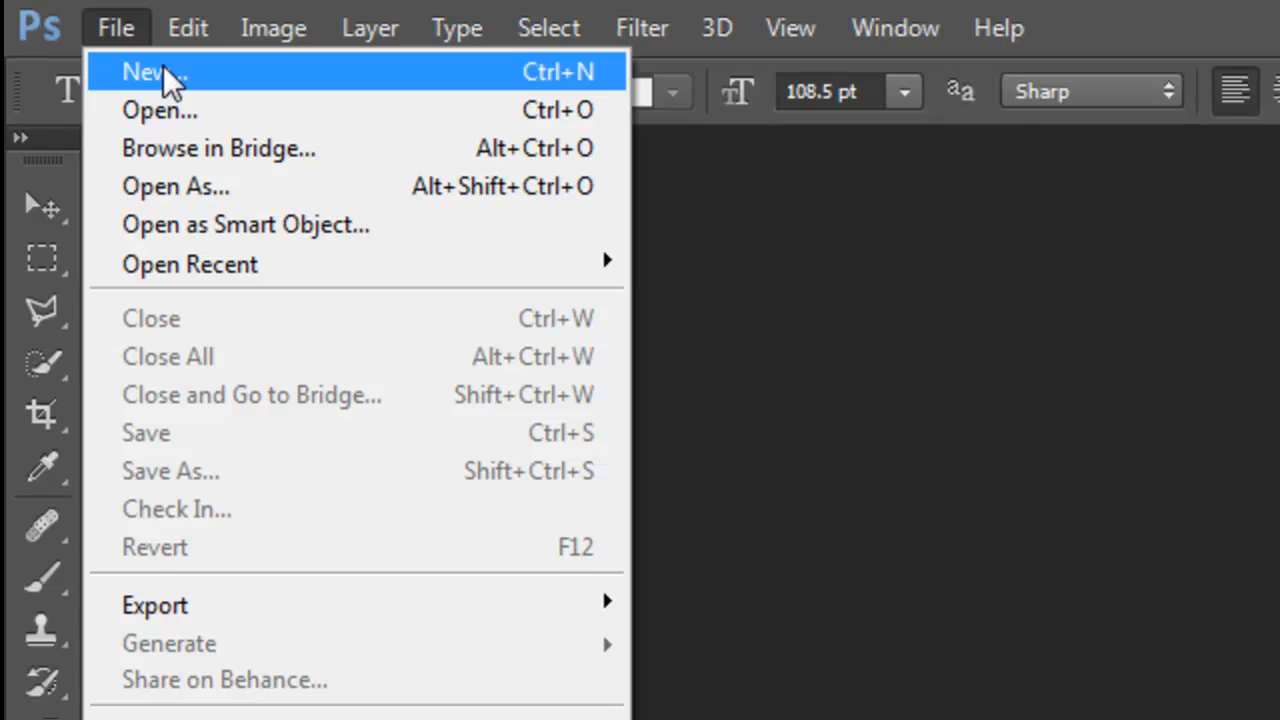
# Step: Start a new document of the International Paper type and name it "somali technology tutorials"
pyautogui.click(163, 72)
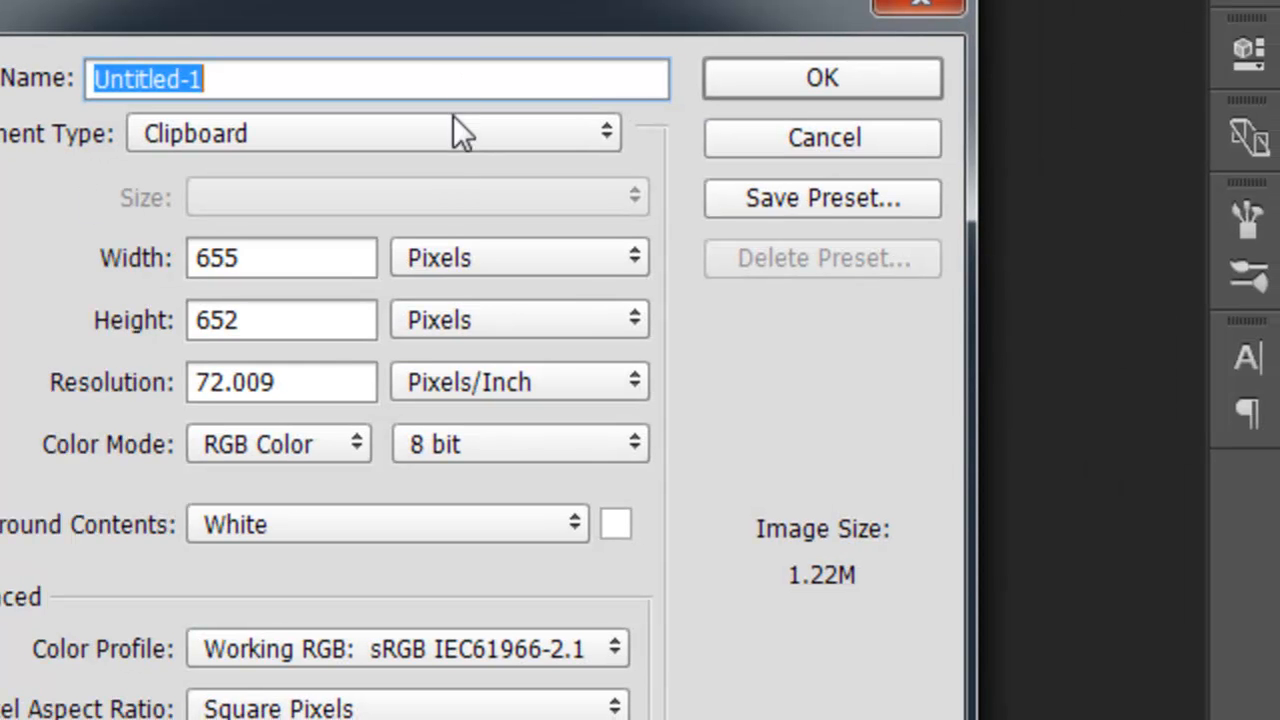
pyautogui.click(453, 133)
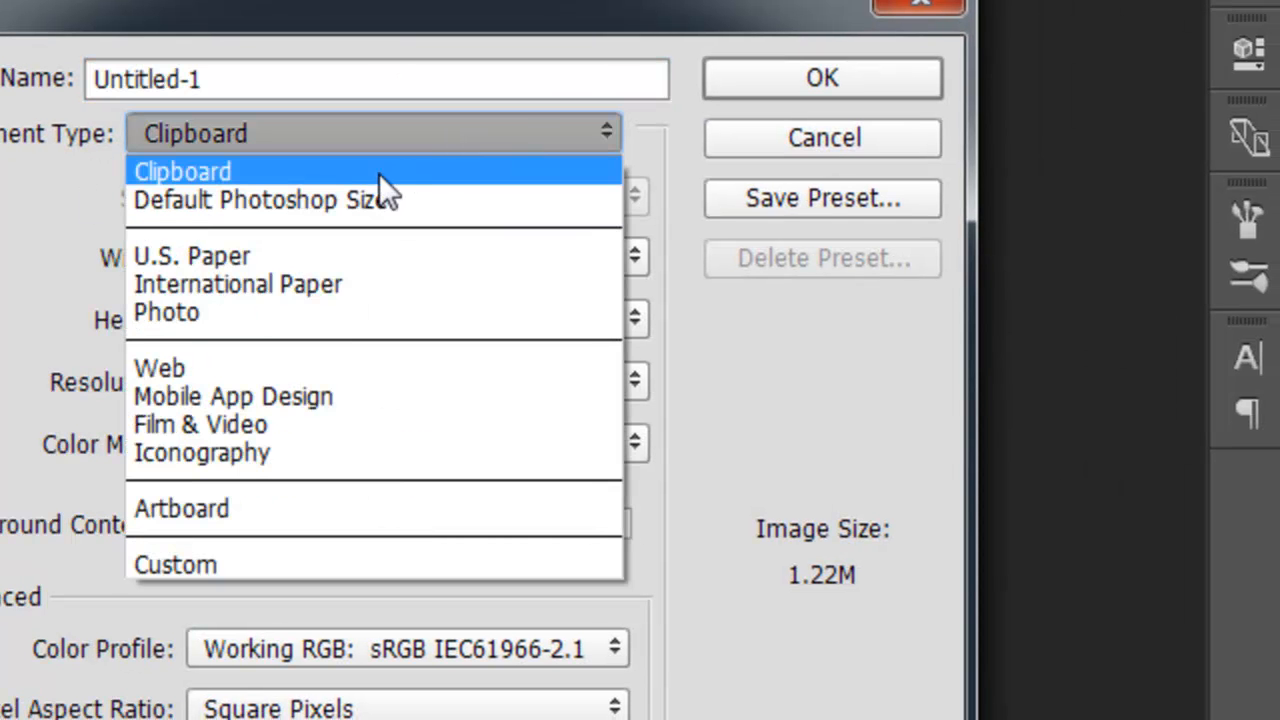
pyautogui.click(297, 284)
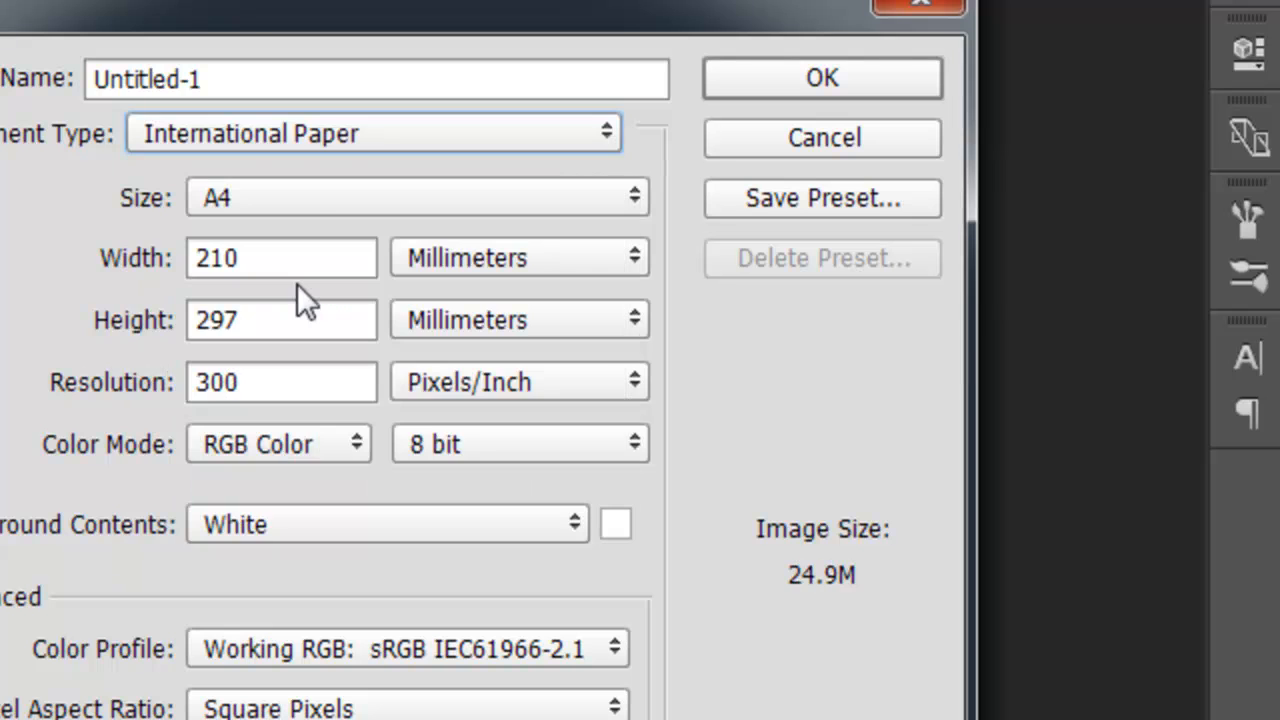
pyautogui.doubleClick(237, 94)
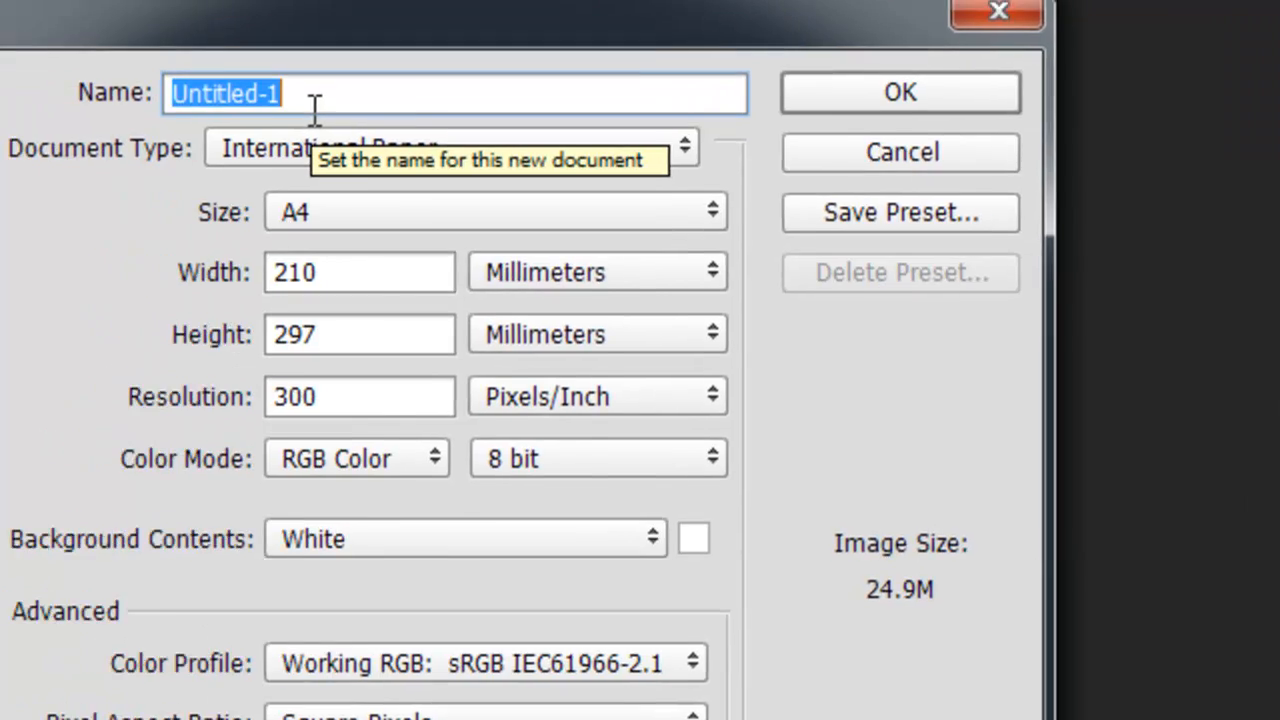
pyautogui.write('somali tech')
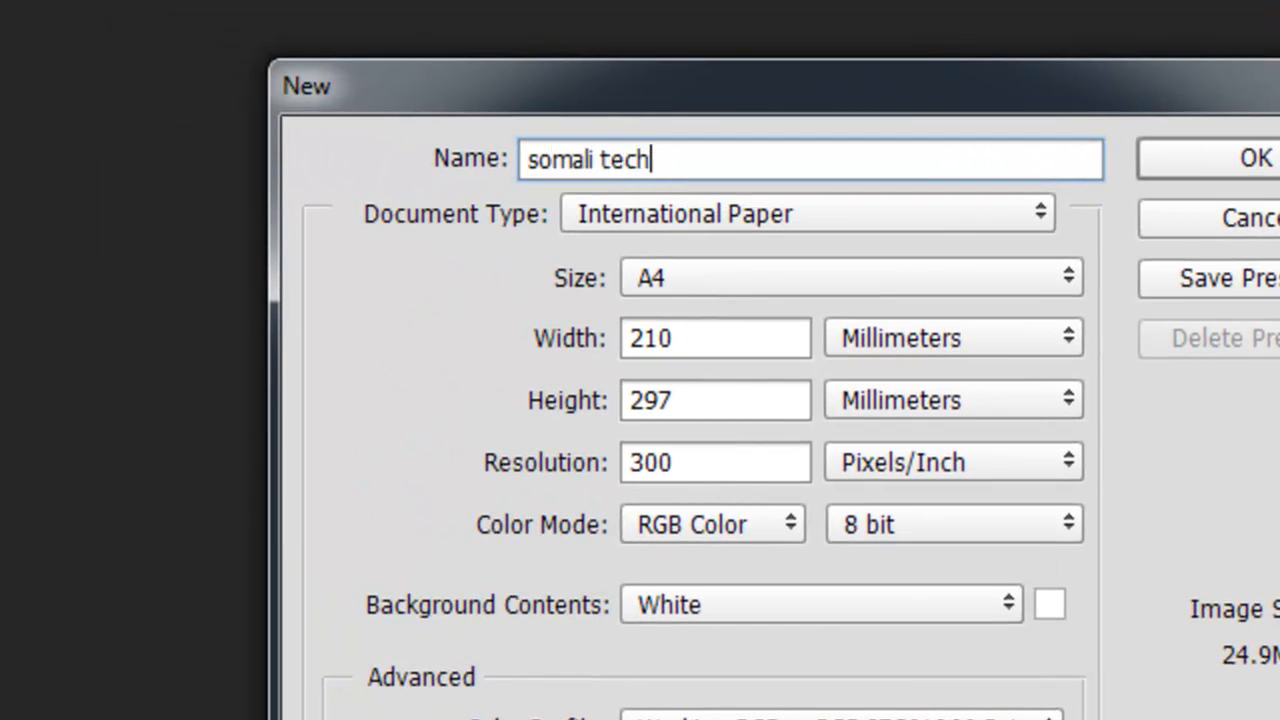
pyautogui.write('nology tutorials')
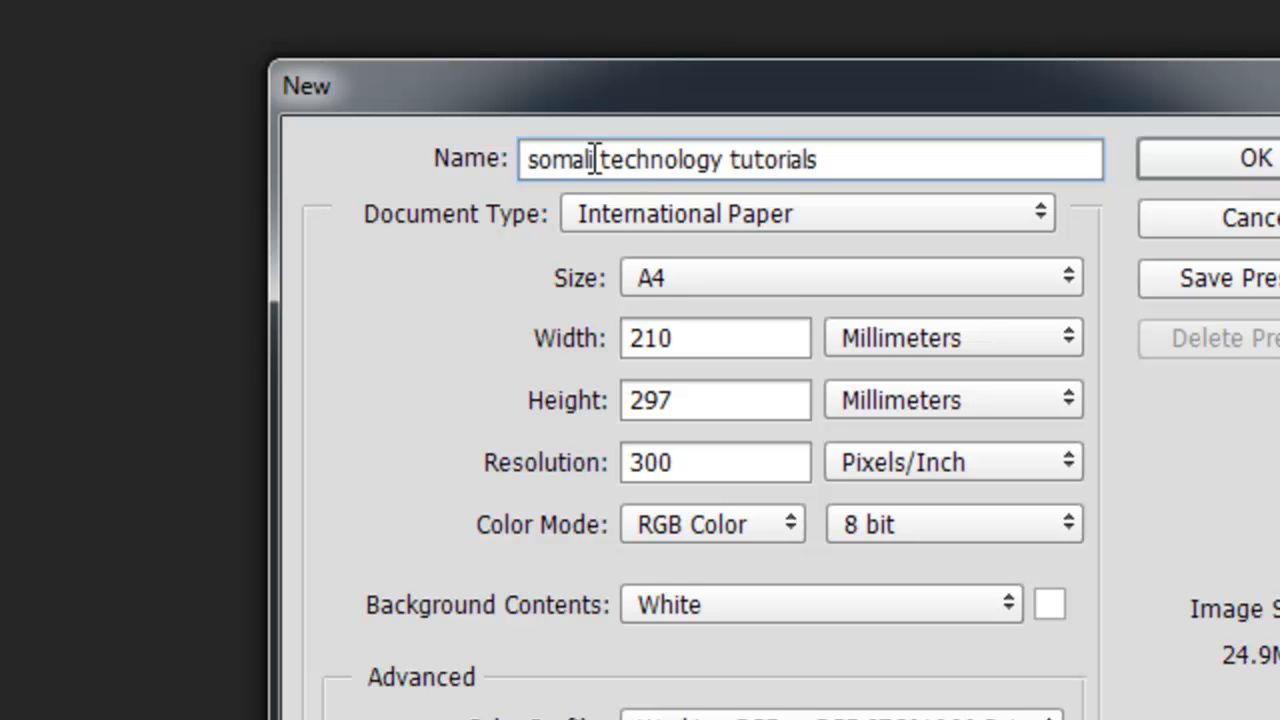
# Step: Keep the A4 size and 300 pixels/inch resolution, and create the document
pyautogui.click(723, 278)
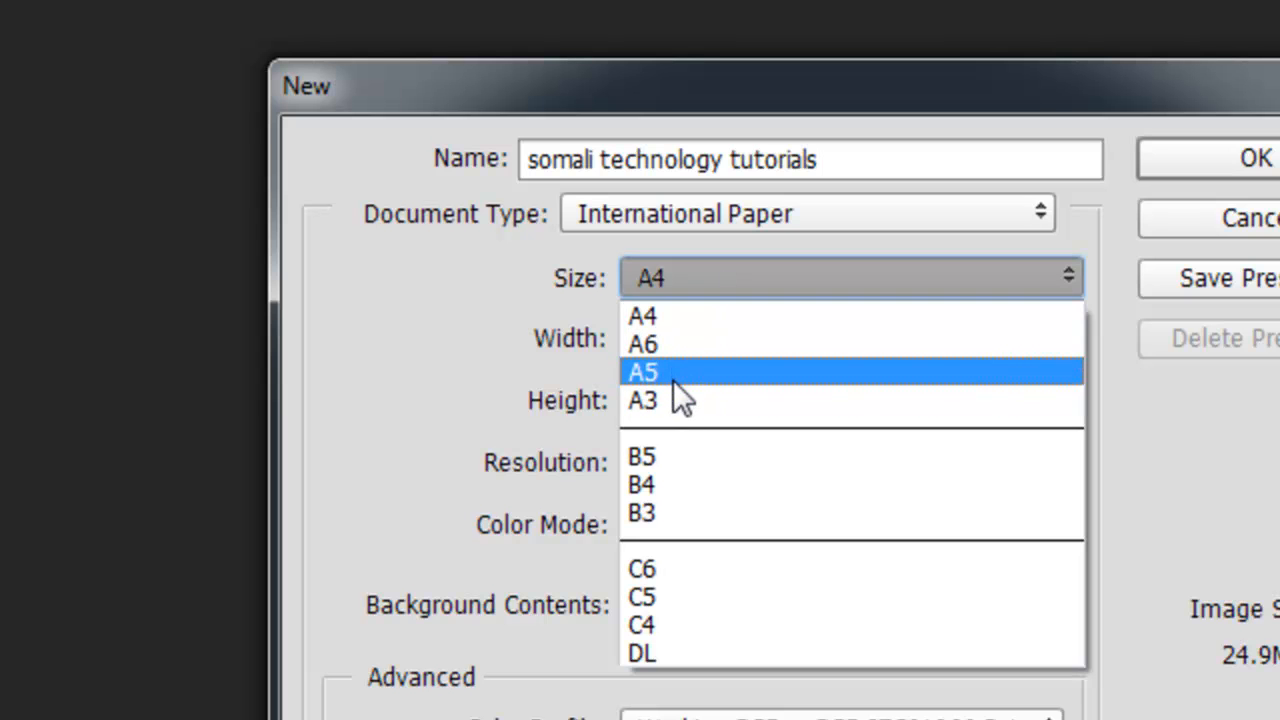
pyautogui.click(727, 270)
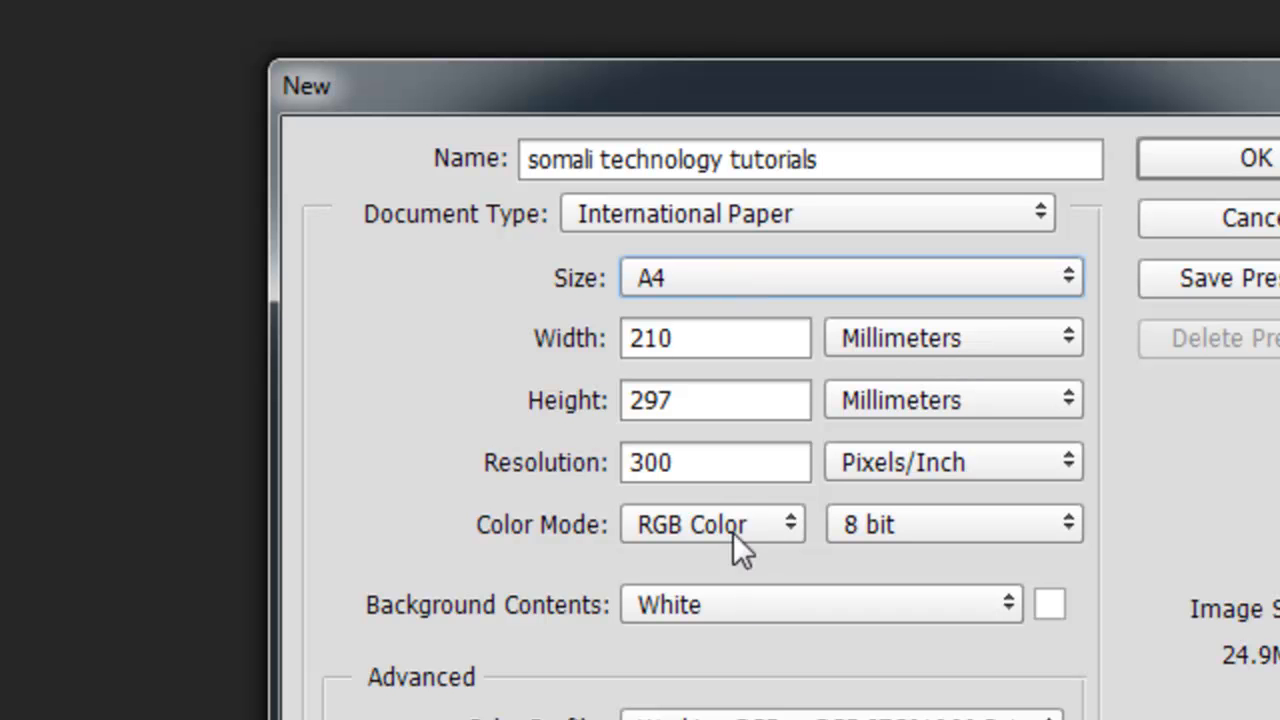
pyautogui.doubleClick(705, 478)
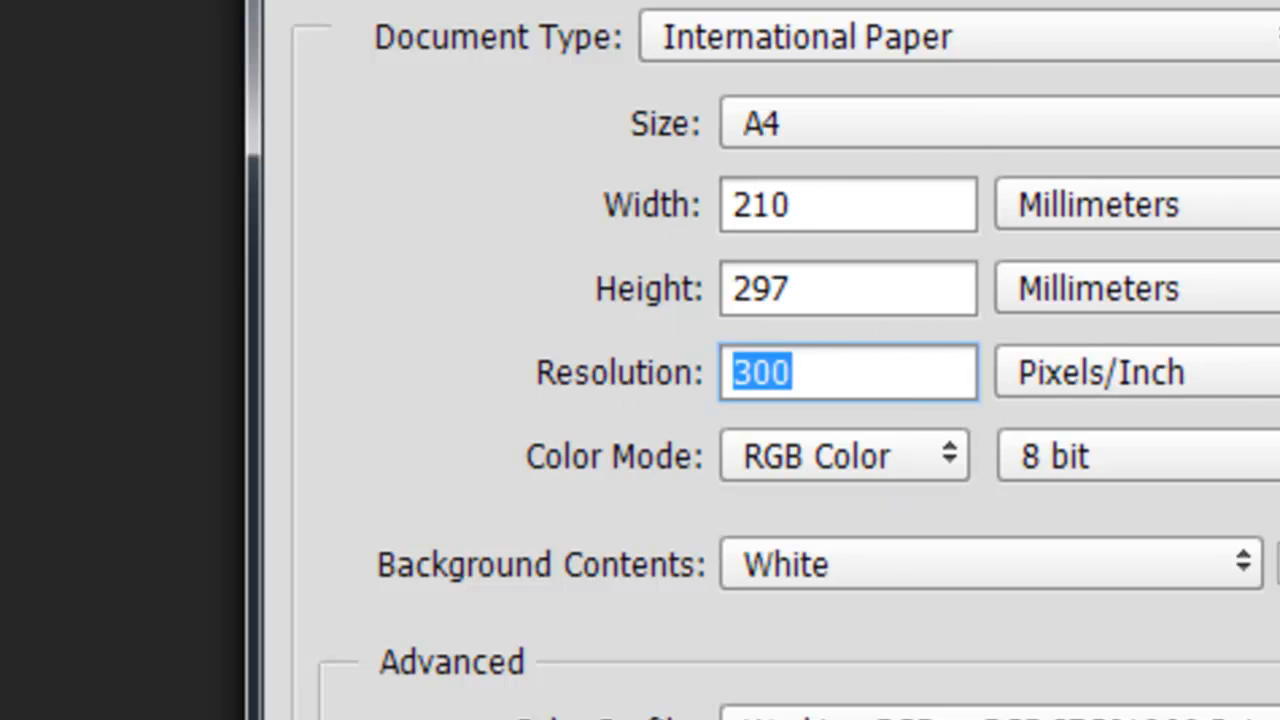
pyautogui.click(1053, 82)
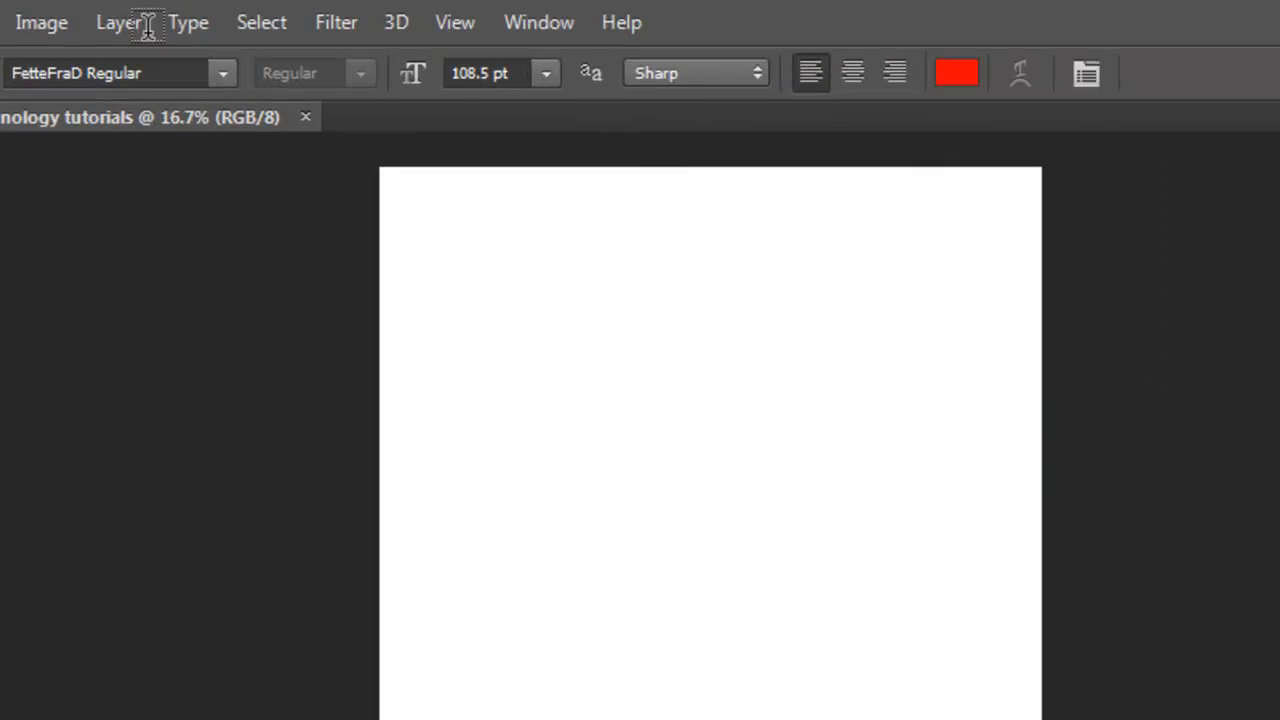
# Step: Rotate the whole image 90° clockwise to make the page landscape
pyautogui.click(45, 22)
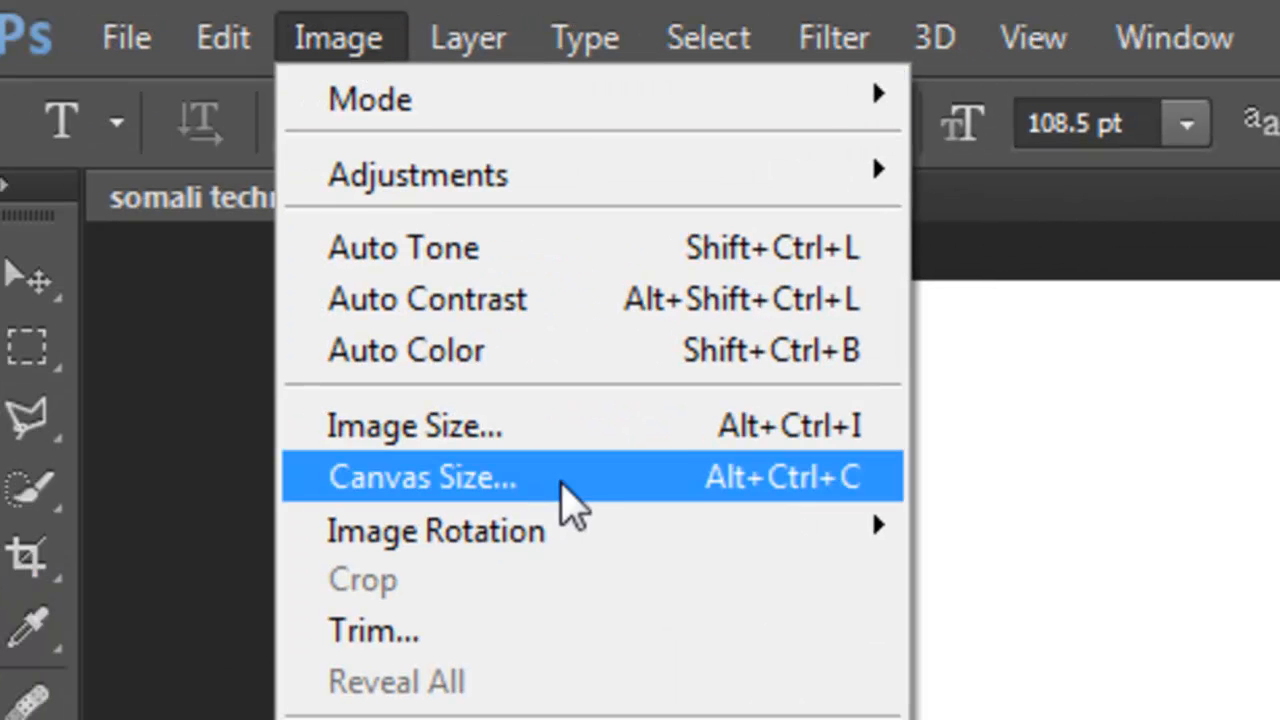
pyautogui.moveTo(356, 324)
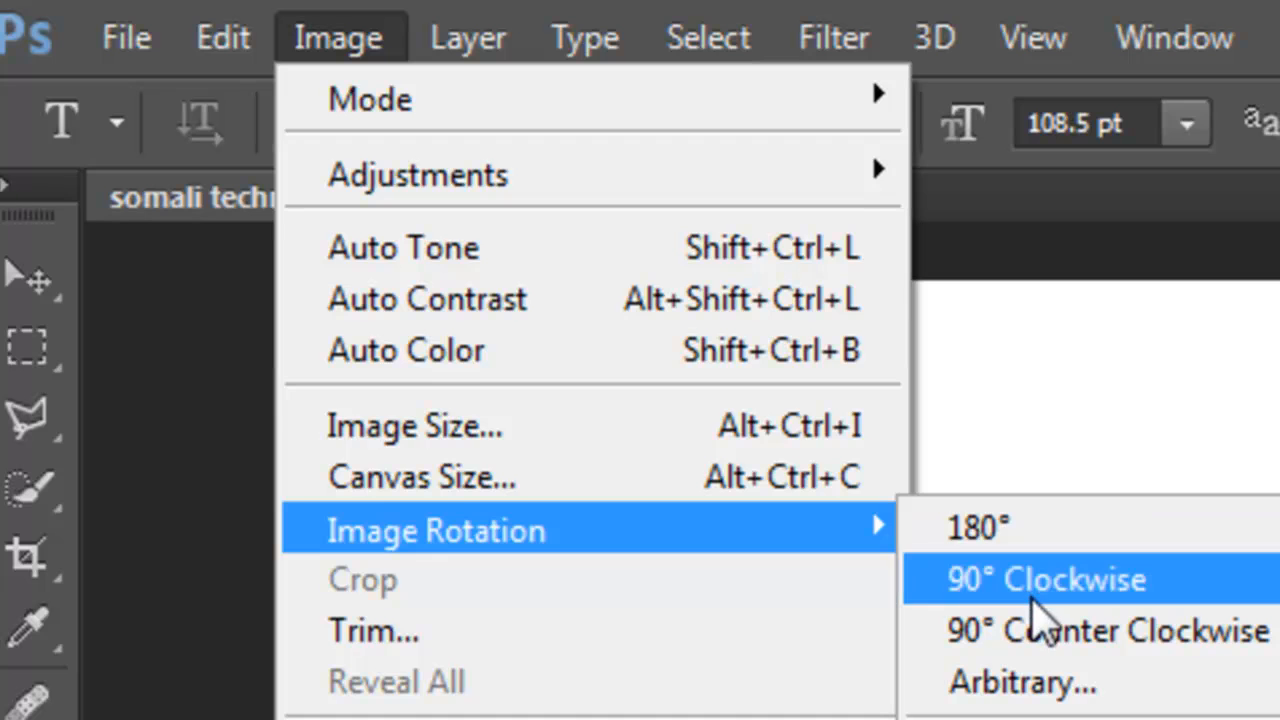
pyautogui.click(1033, 590)
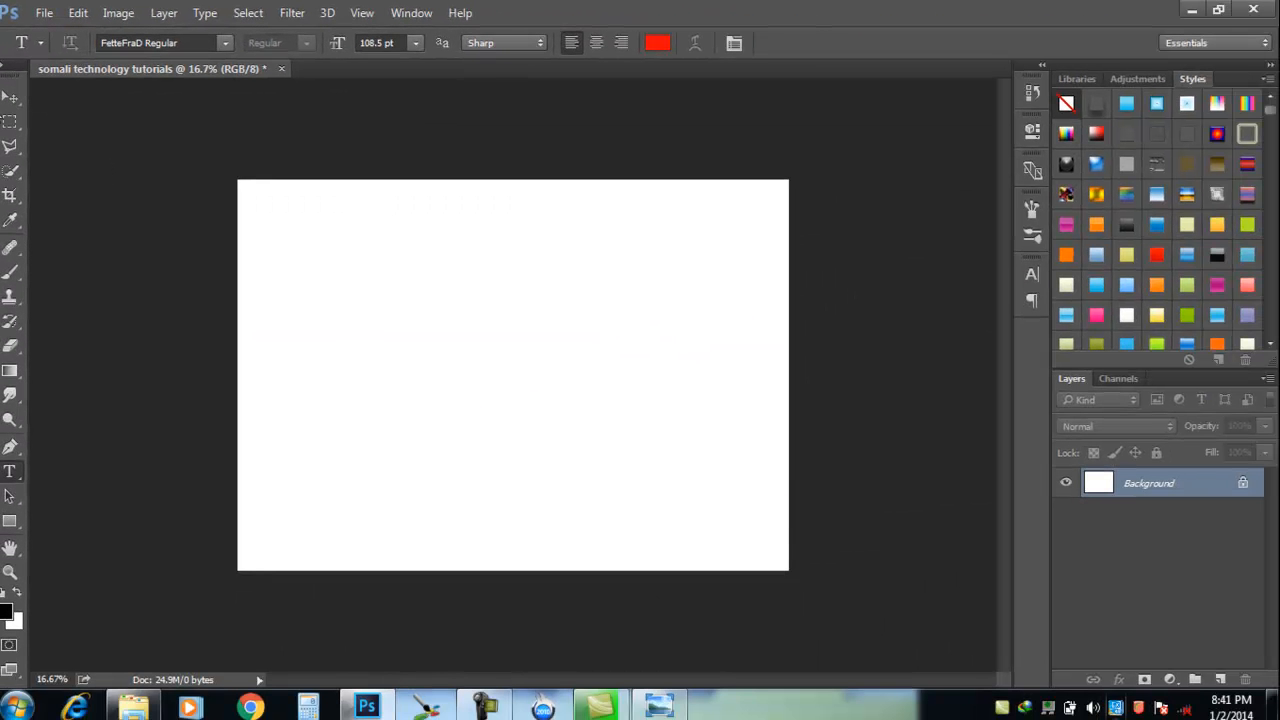
pyautogui.hotkey('ctrl', '+')
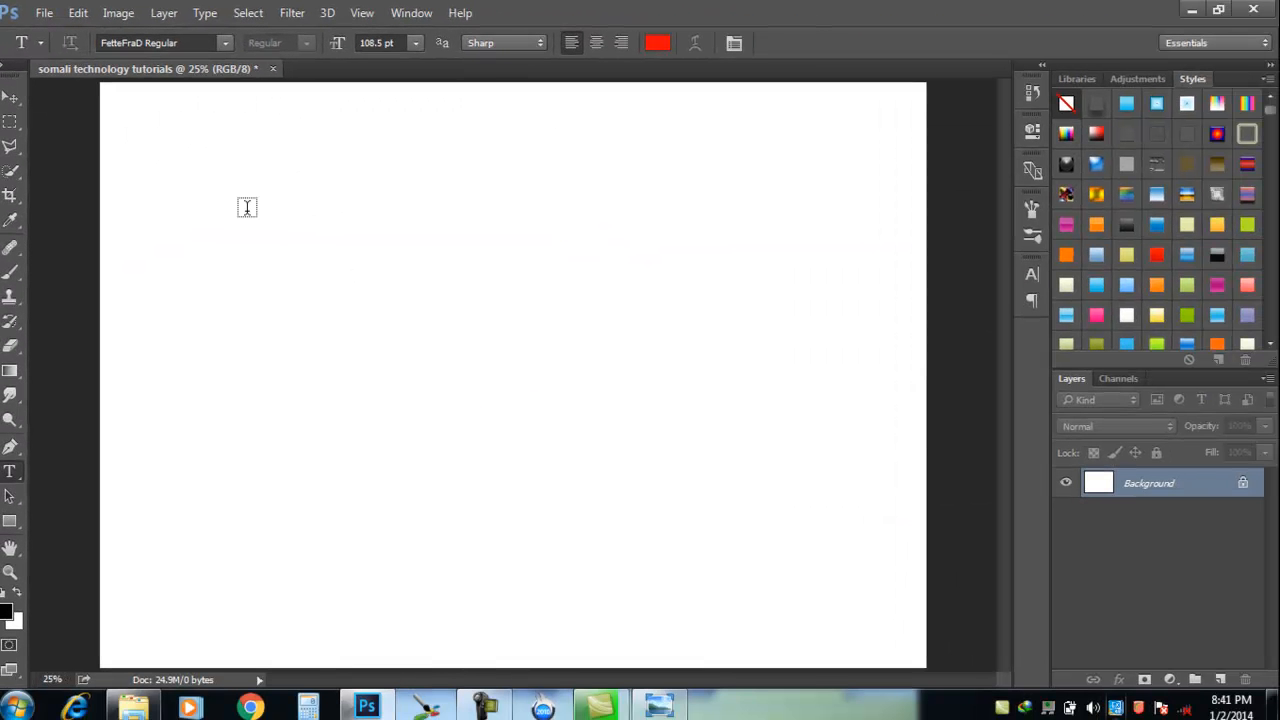
# Step: Add the red headline text "Somalli Technologoy Tutorilas" near the upper edge of the canvas
pyautogui.click(187, 177)
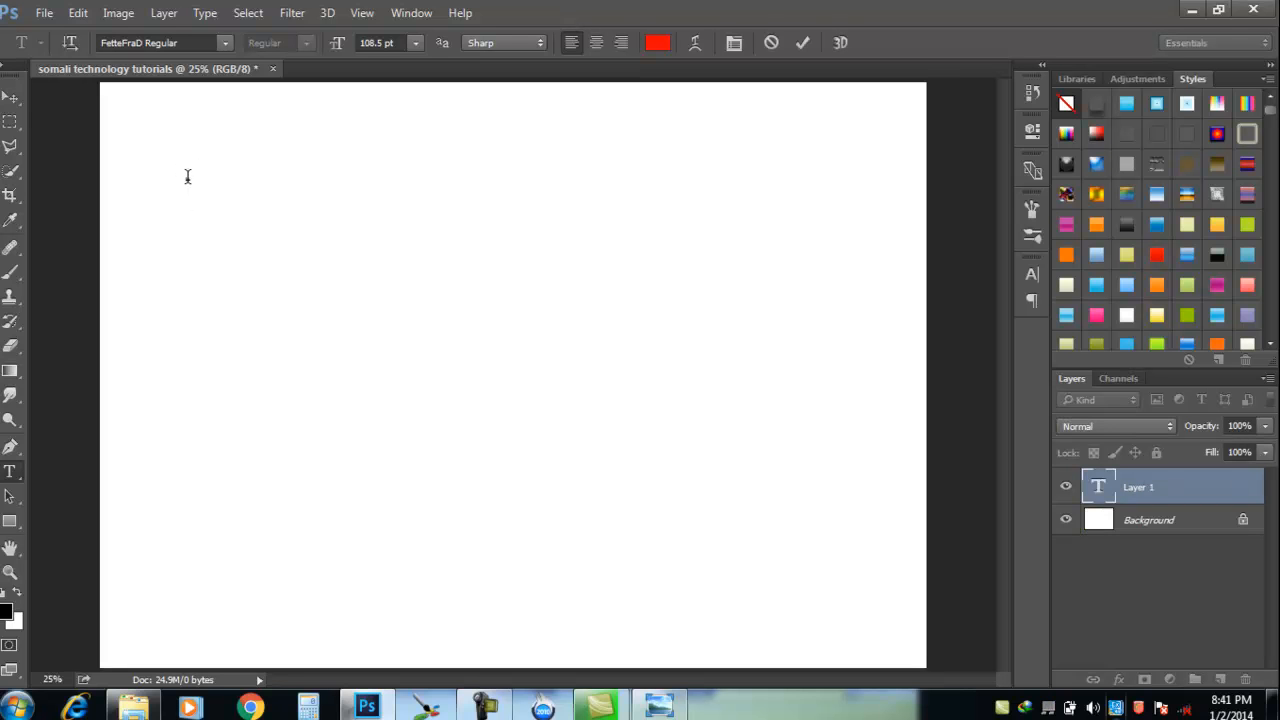
pyautogui.write('Somali')
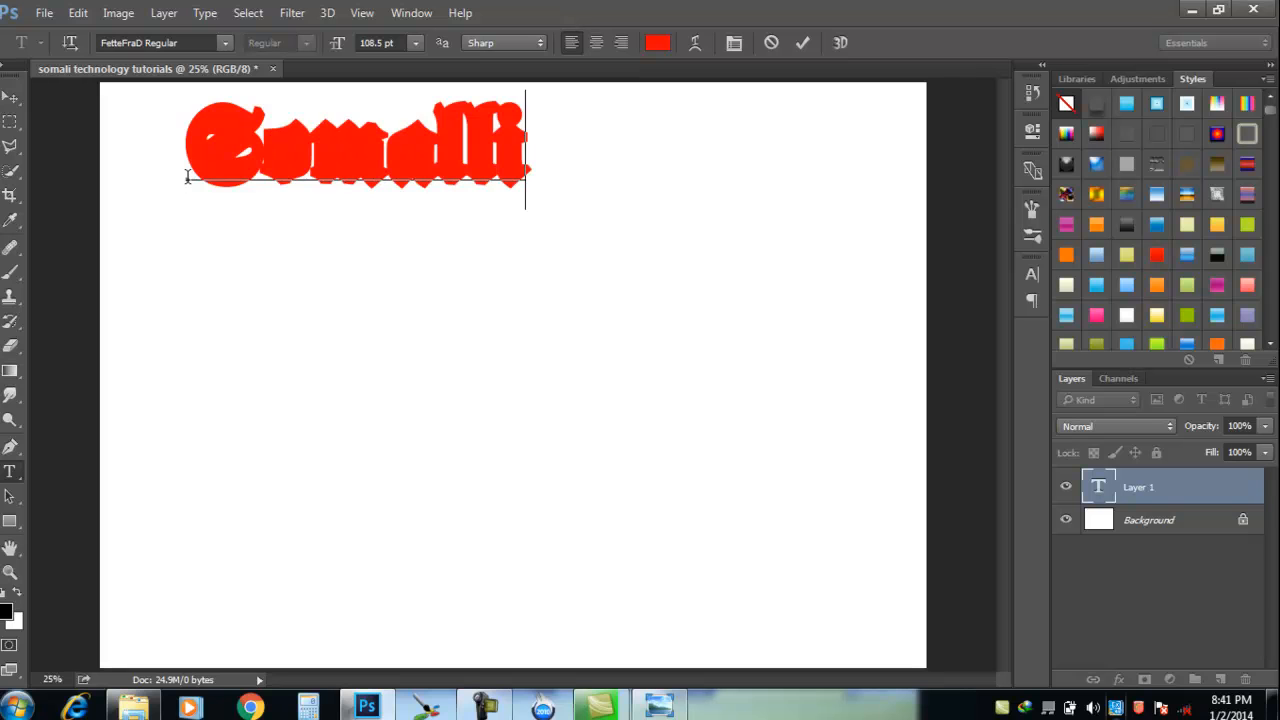
pyautogui.write(' 2')
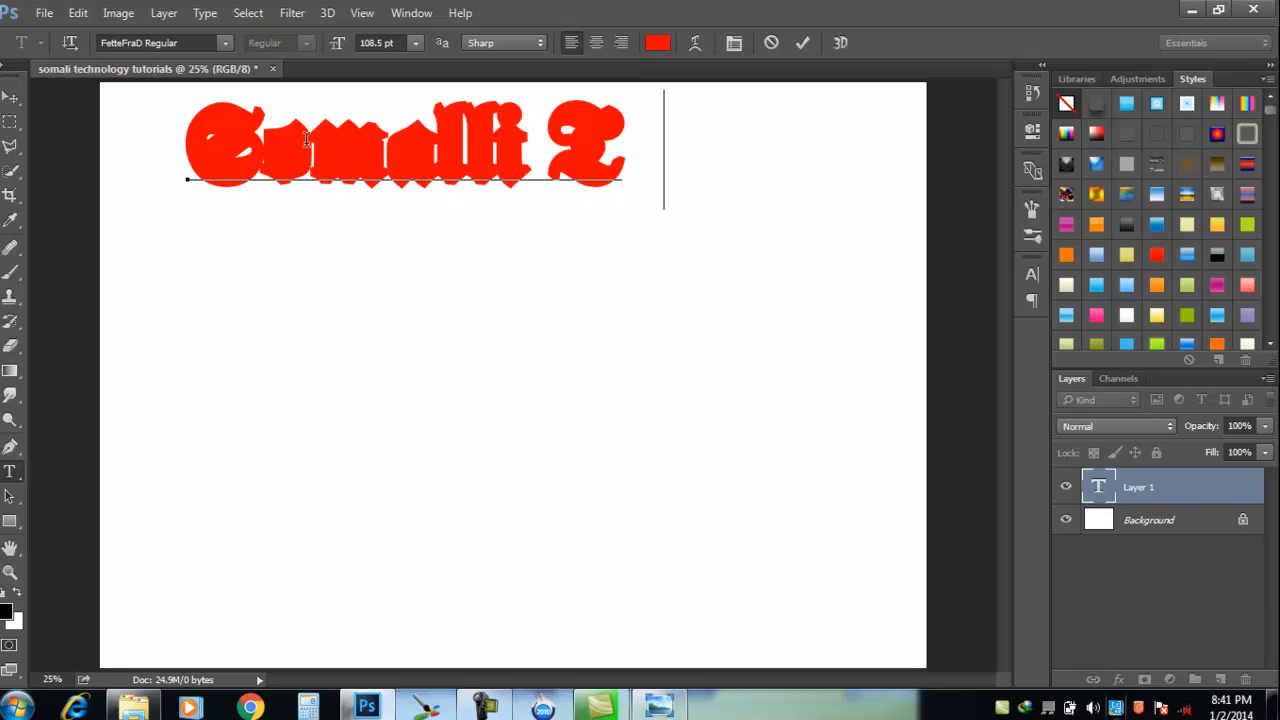
pyautogui.write('echnolog')
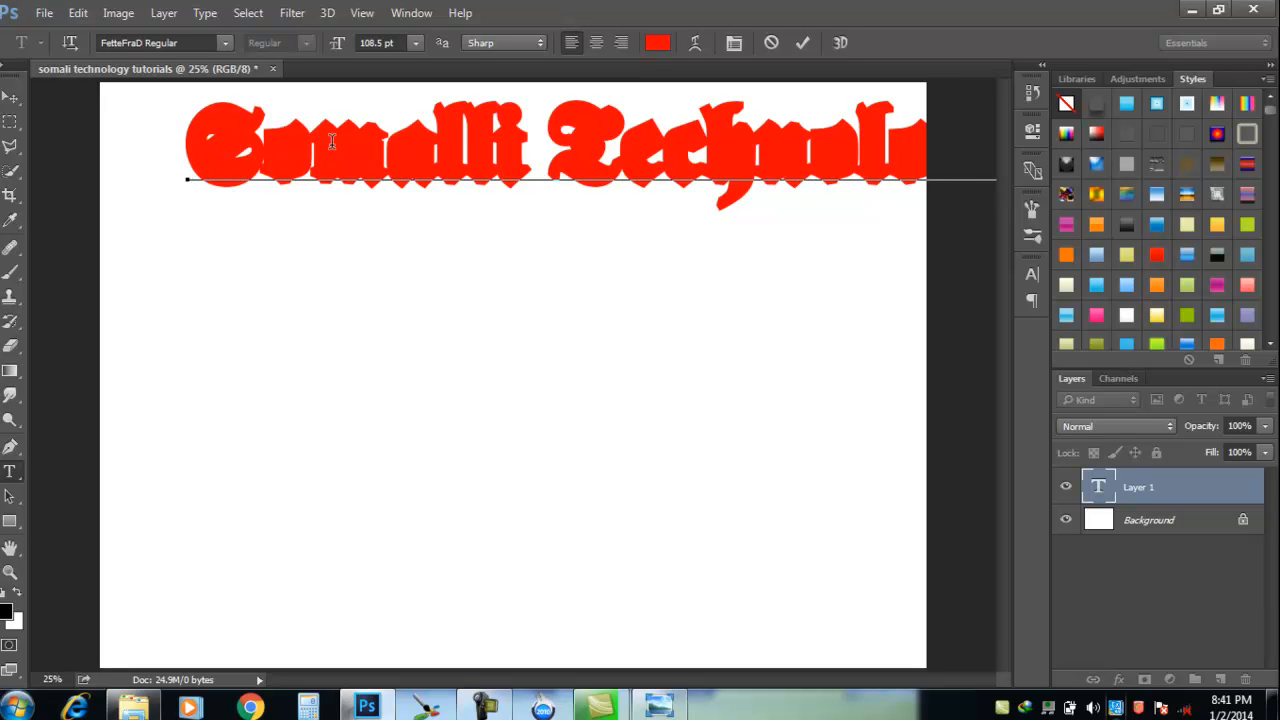
# Step: Change the font of the whole headline text to BoostSSK Bold and commit the text edit
pyautogui.tripleClick(331, 141)
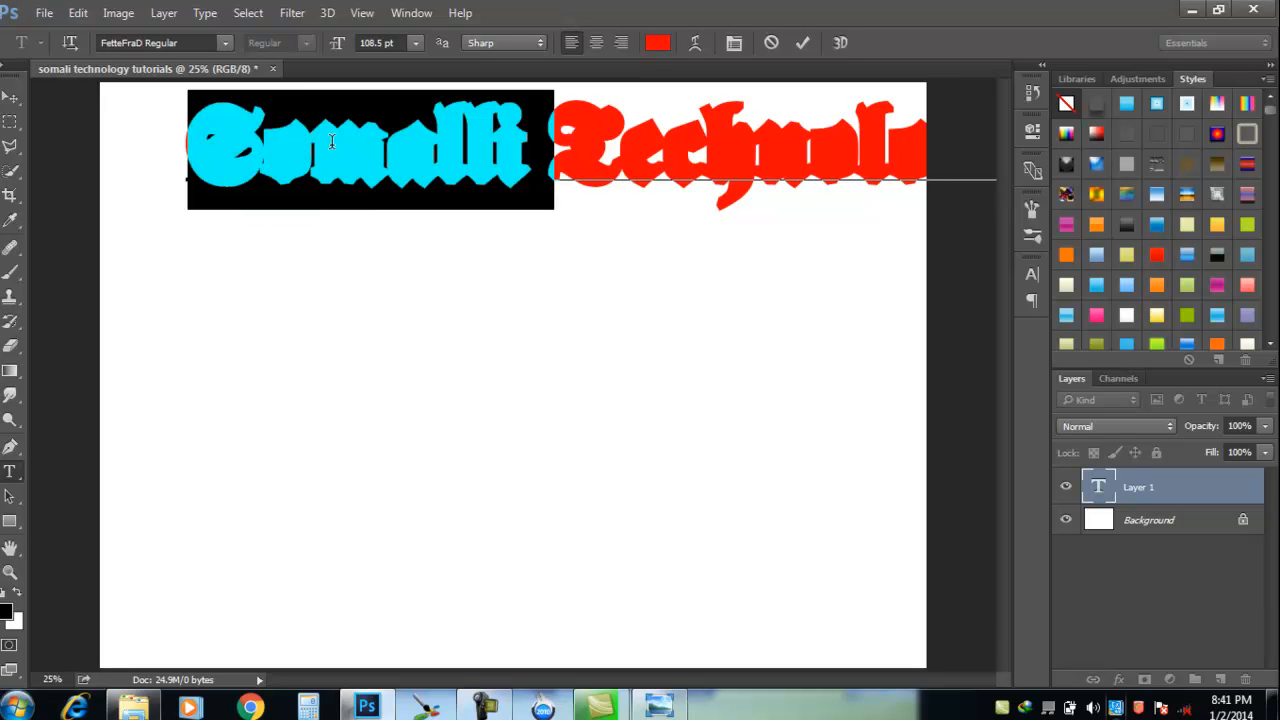
pyautogui.click(231, 42)
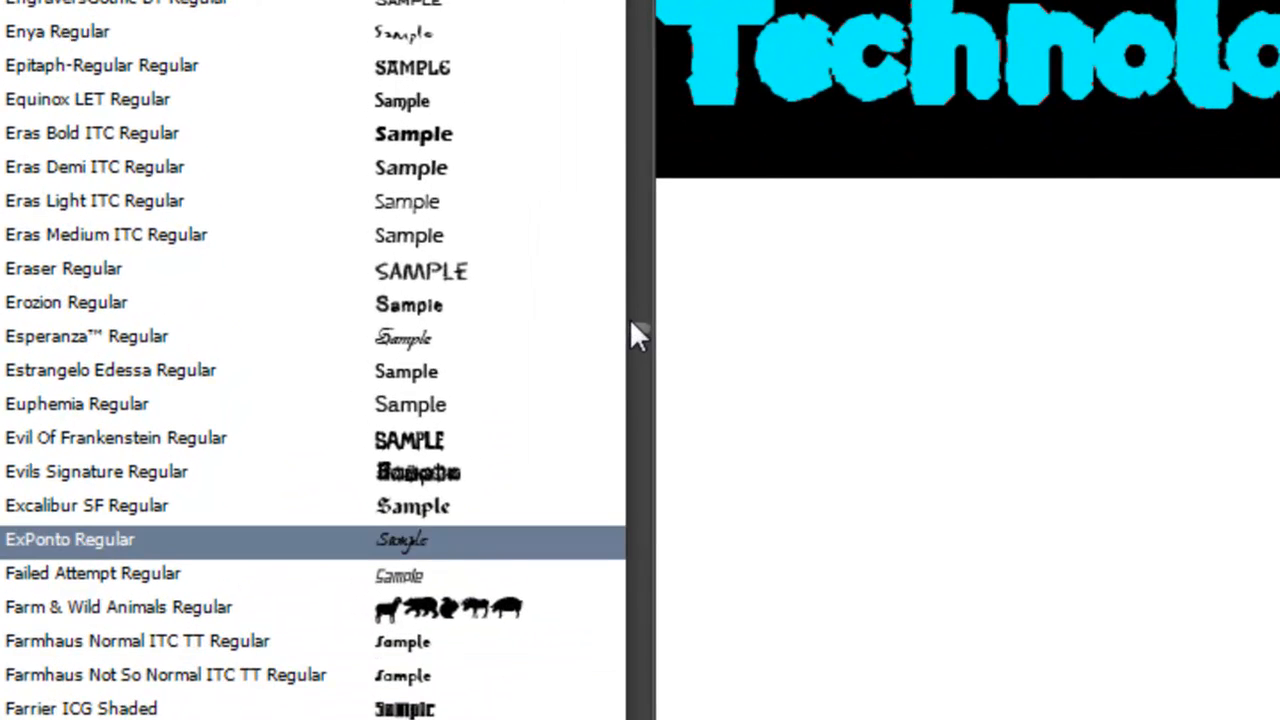
pyautogui.moveTo(633, 325); pyautogui.dragTo(646, 708)
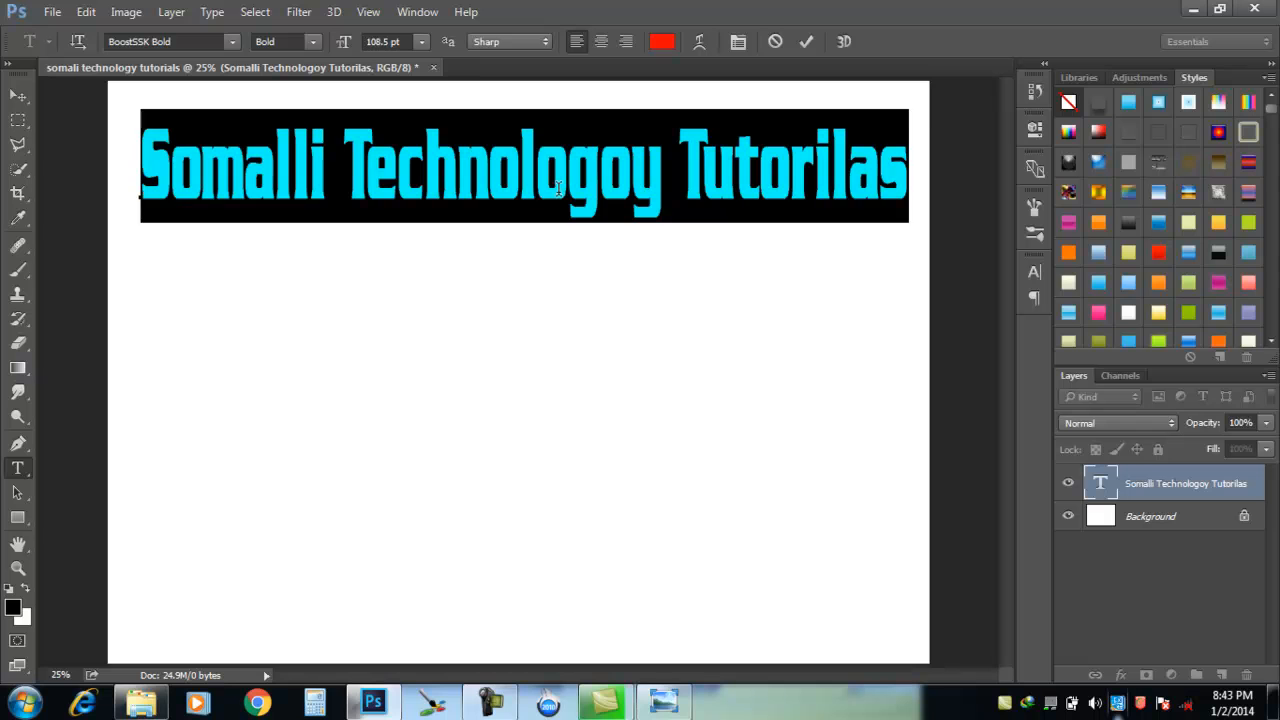
pyautogui.click(559, 188)
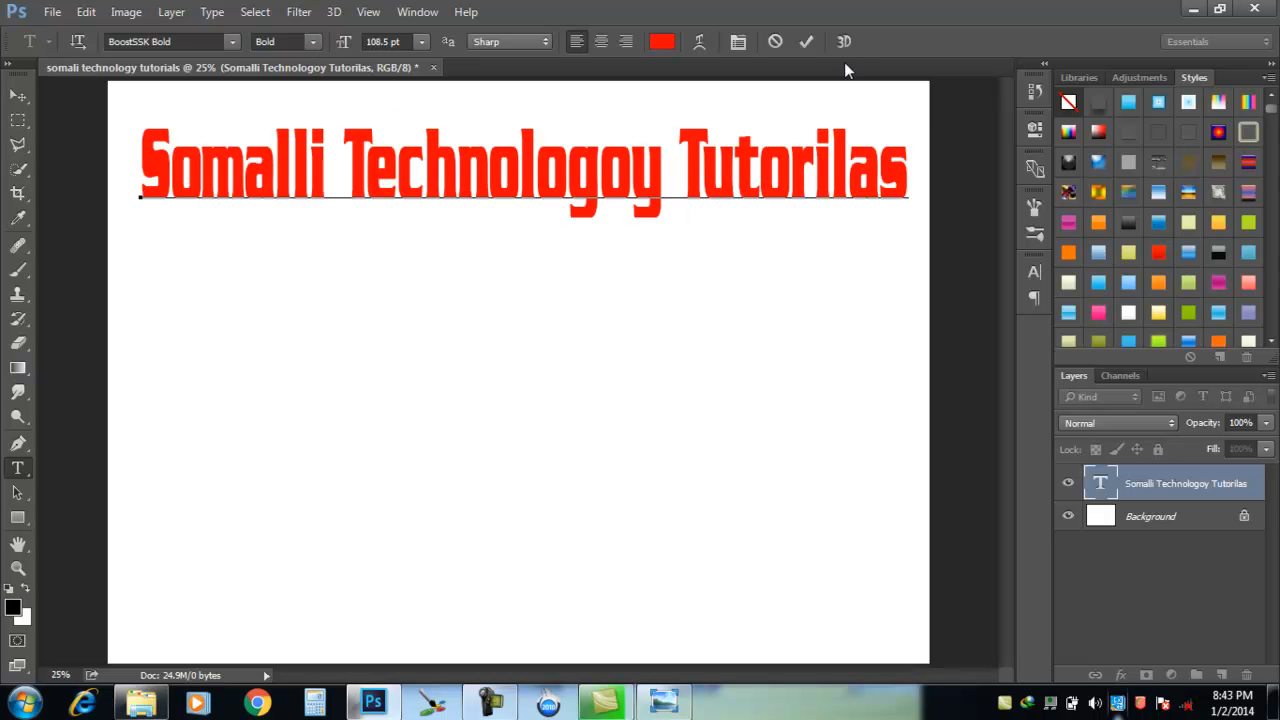
pyautogui.click(809, 41)
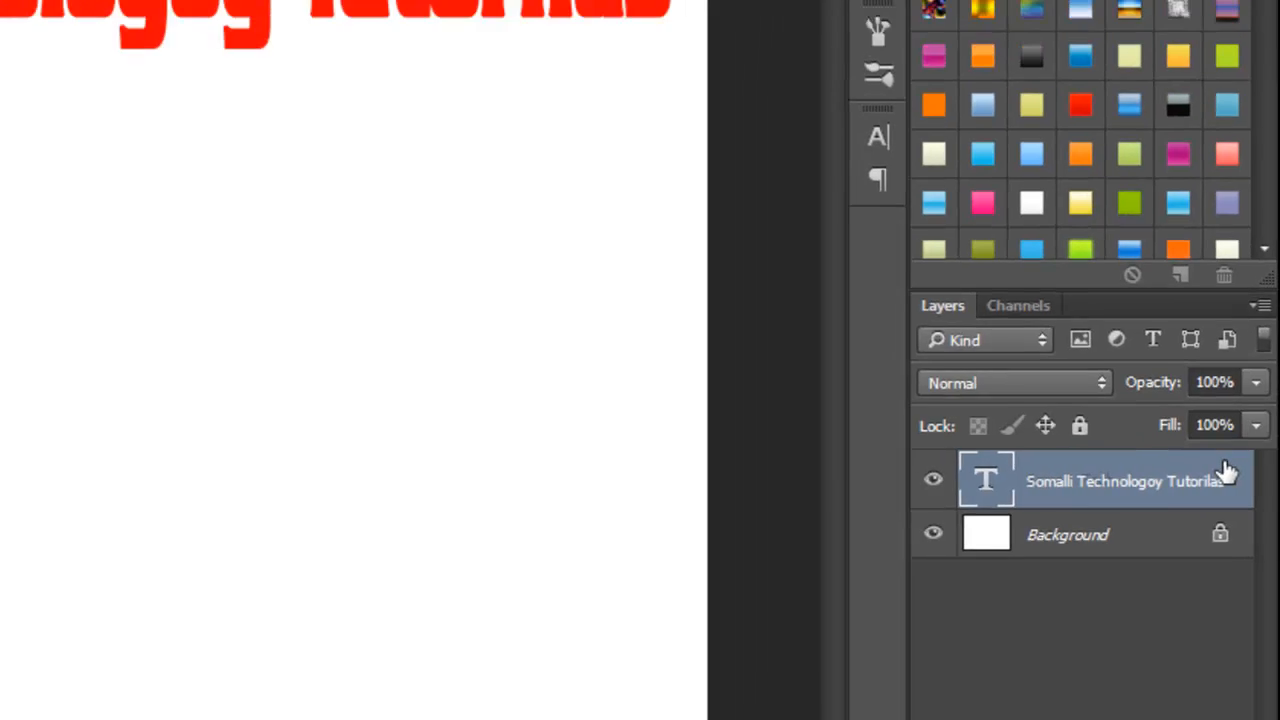
# Step: Add a Drop Shadow layer style to the headline text with 28% opacity and 39 px distance
pyautogui.doubleClick(1217, 468)
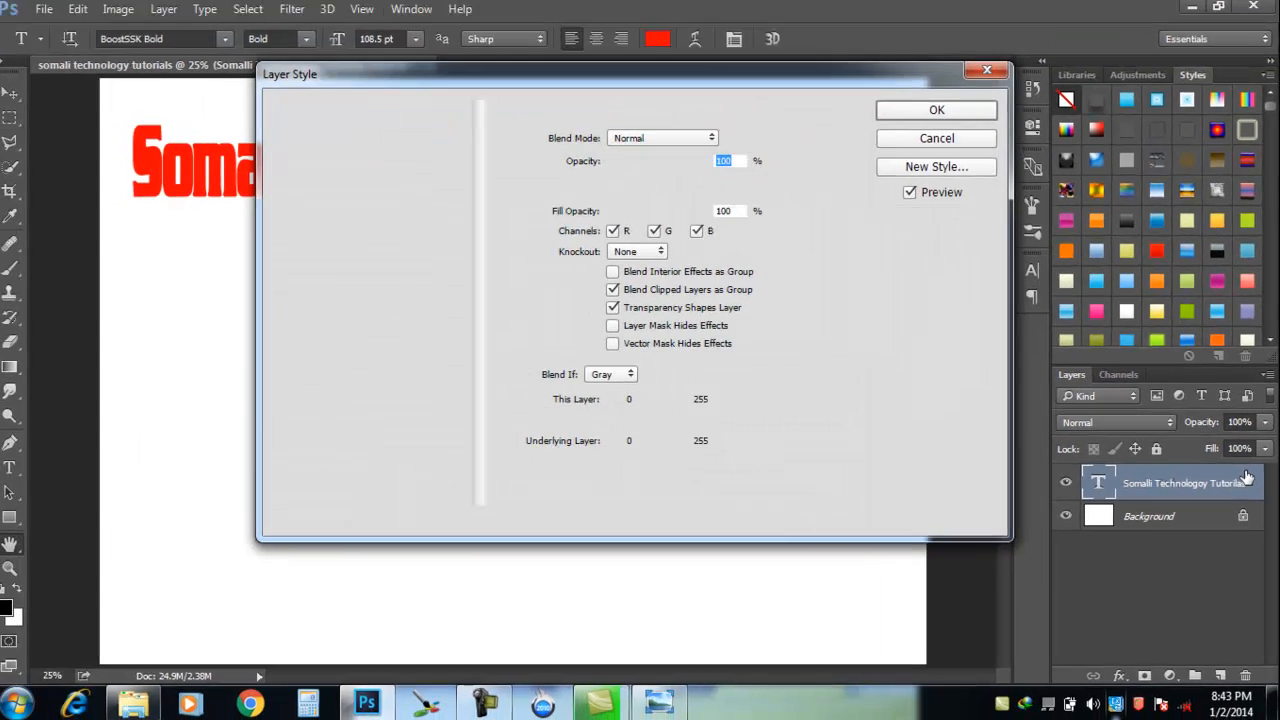
pyautogui.moveTo(640, 128); pyautogui.dragTo(410, 294)
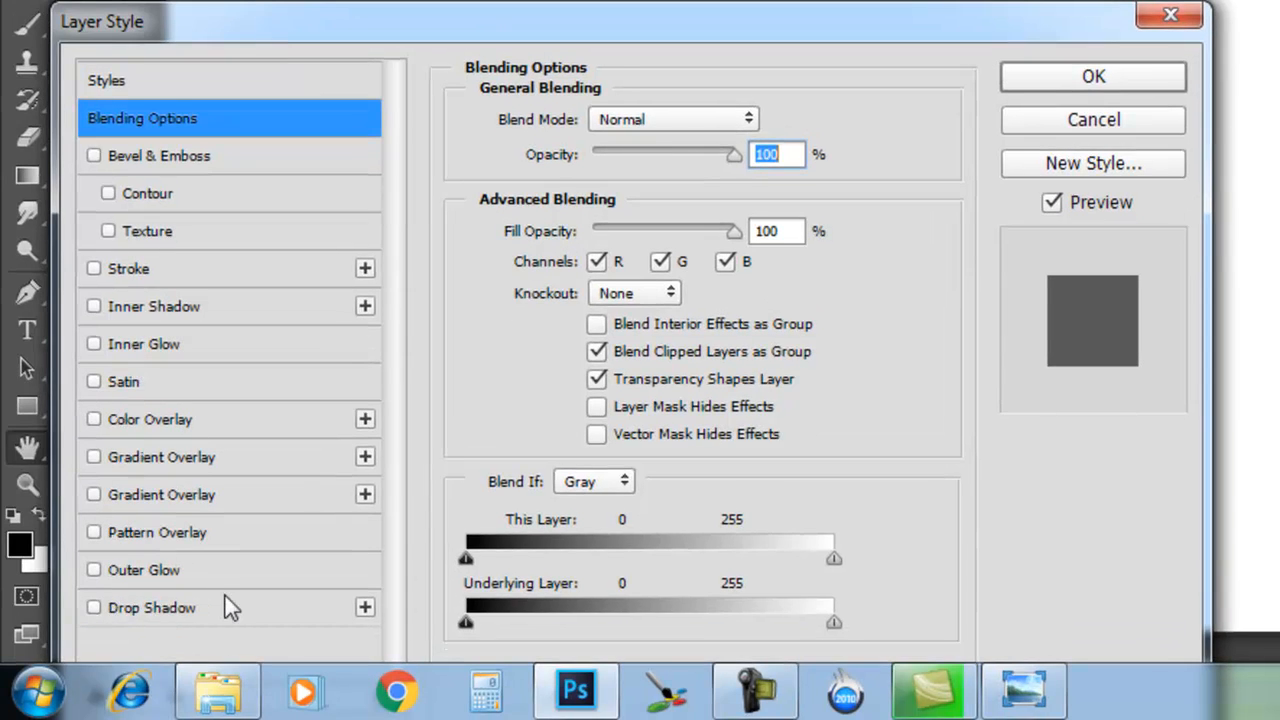
pyautogui.click(224, 597)
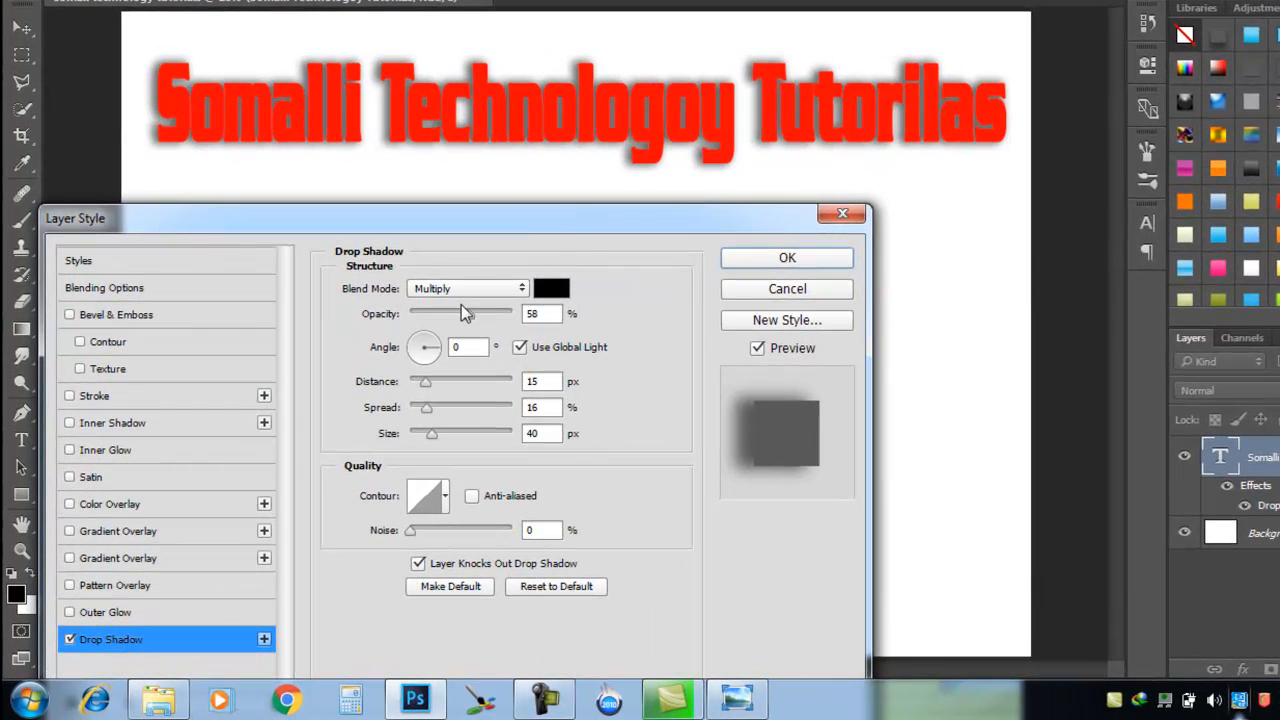
pyautogui.moveTo(467, 312); pyautogui.dragTo(441, 311)
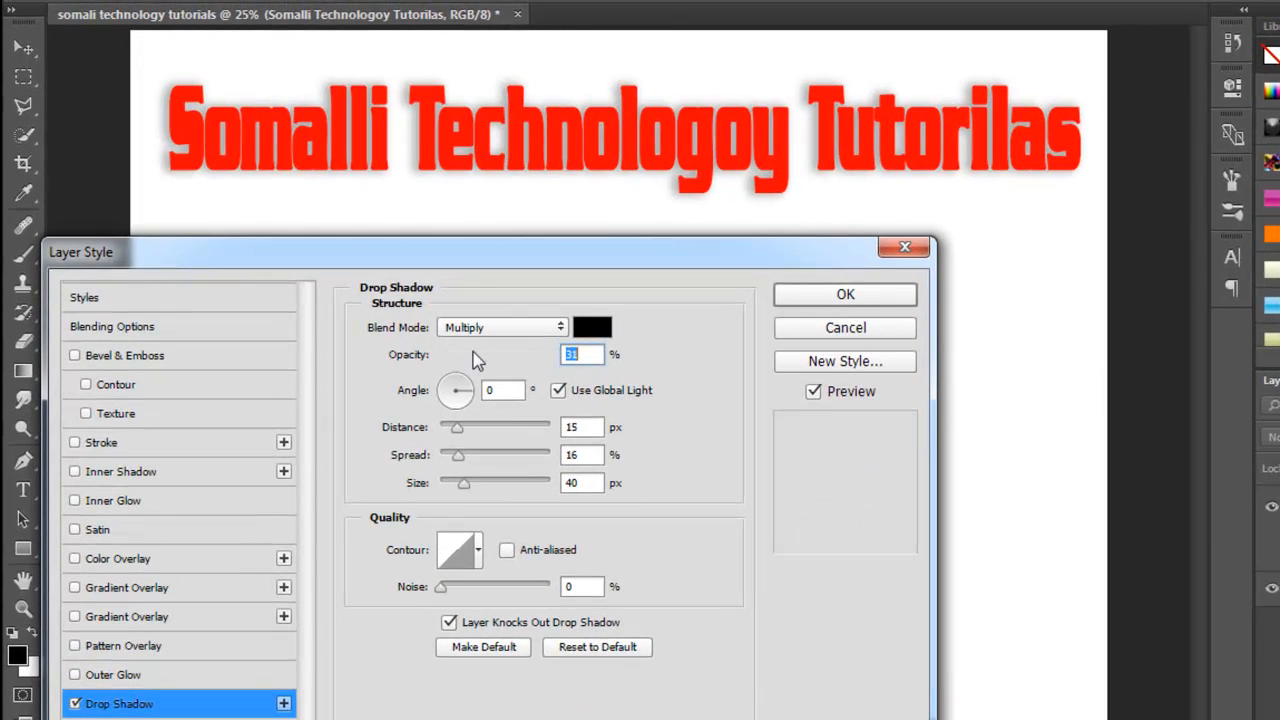
pyautogui.moveTo(477, 360); pyautogui.dragTo(466, 361)
pyautogui.moveTo(458, 427); pyautogui.dragTo(484, 423)
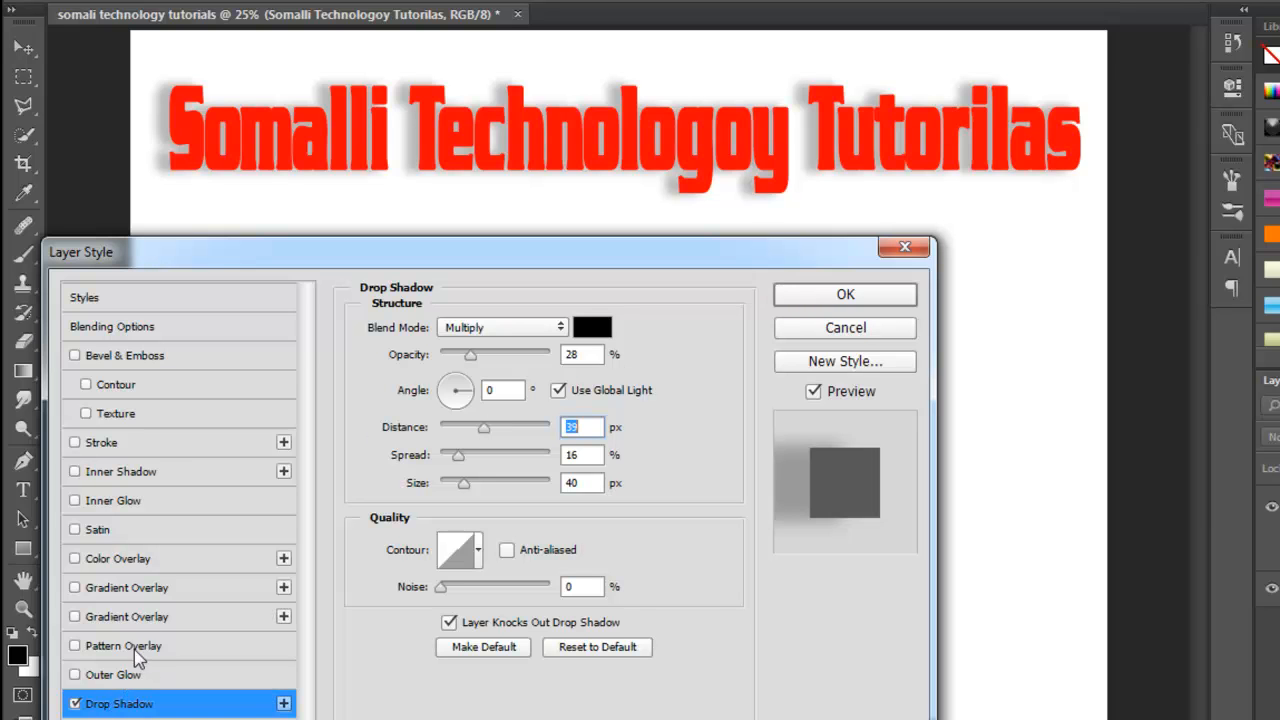
pyautogui.click(183, 617)
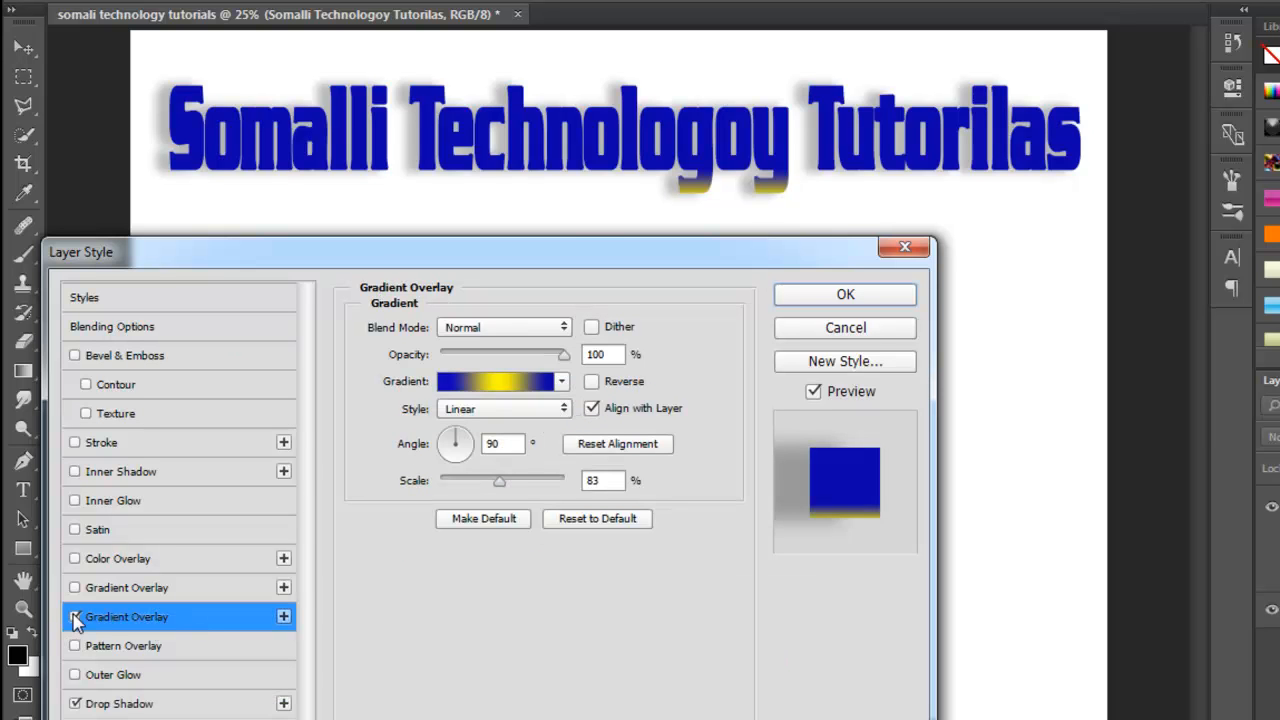
pyautogui.click(75, 617)
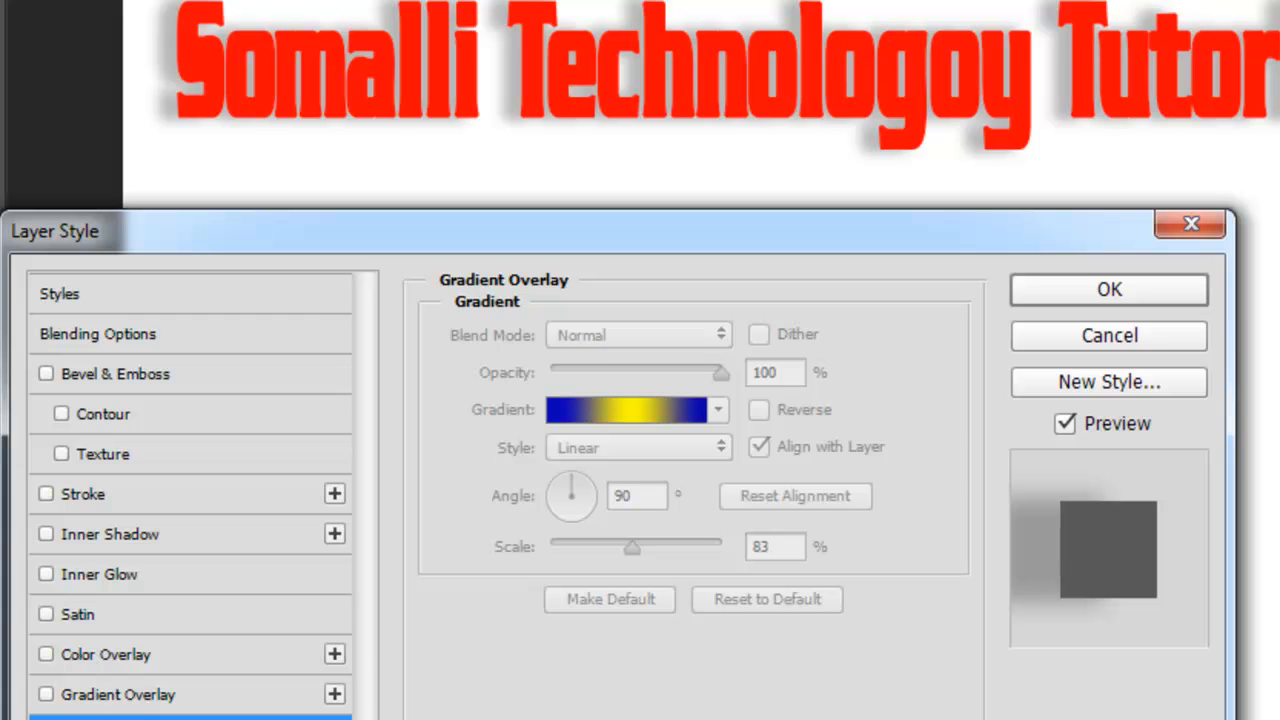
pyautogui.click(143, 696)
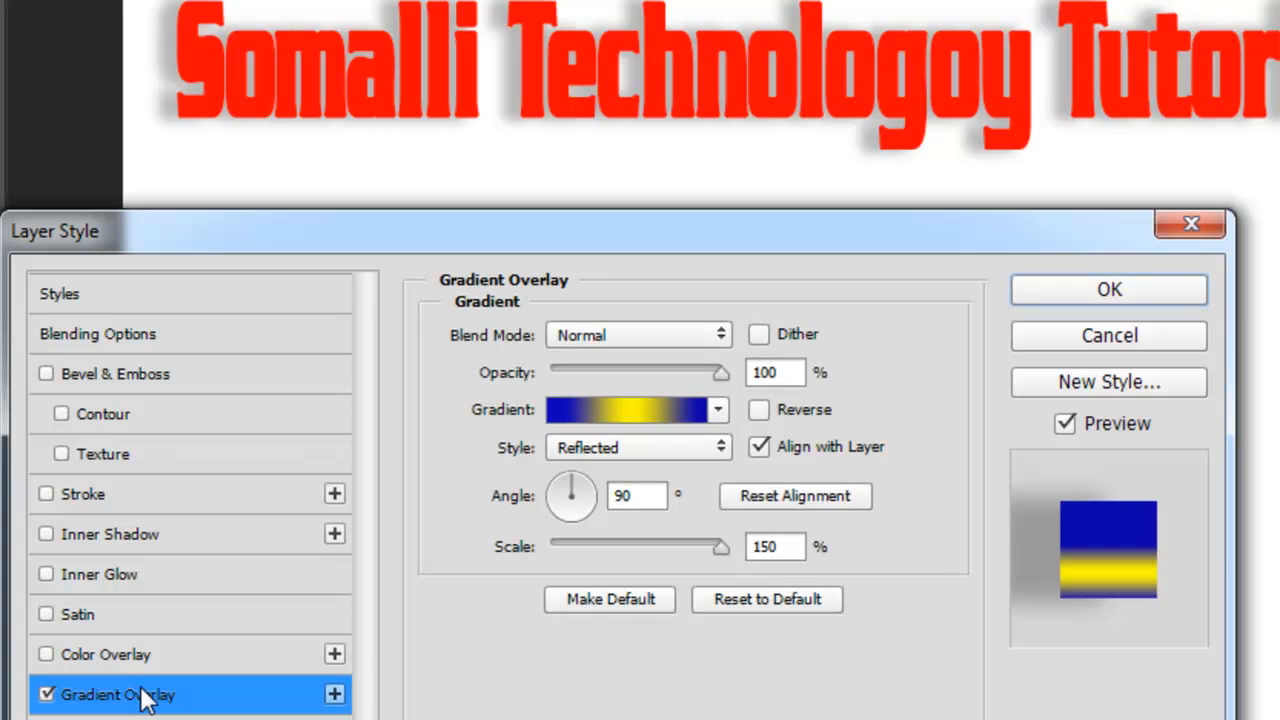
pyautogui.click(46, 694)
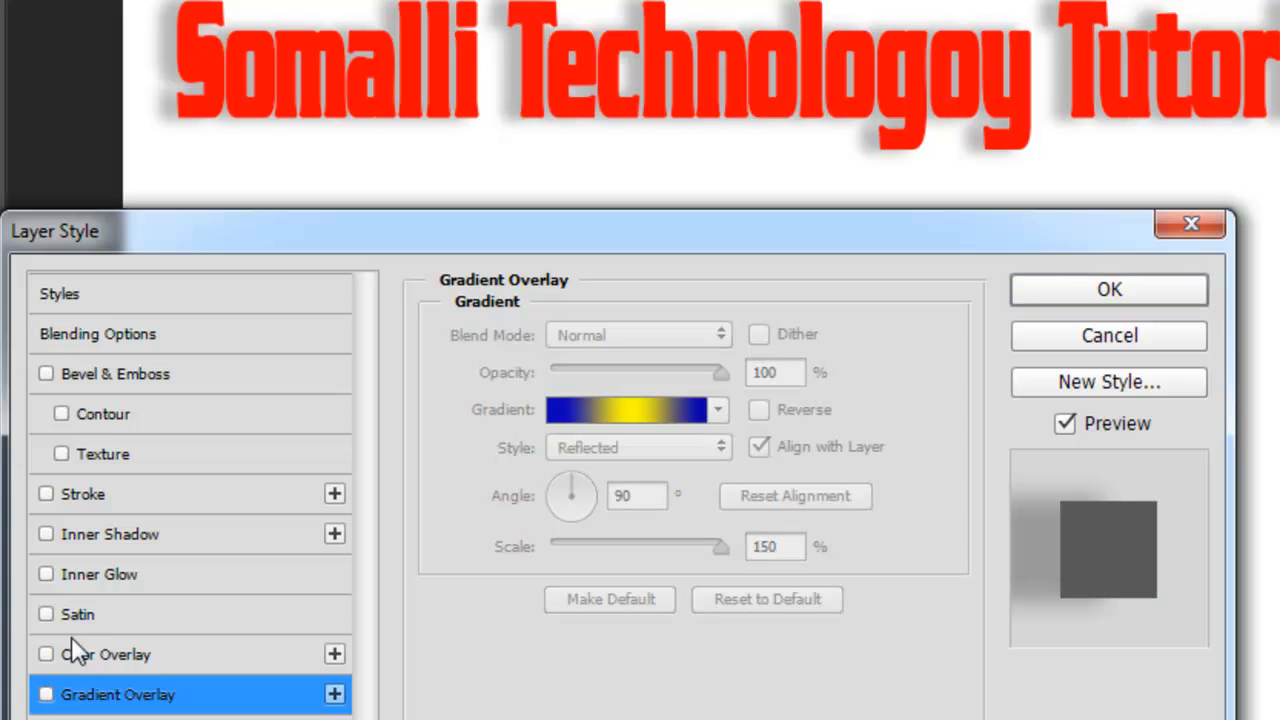
# Step: Add a Stroke layer style to the headline text with a size of 8 px
pyautogui.click(119, 482)
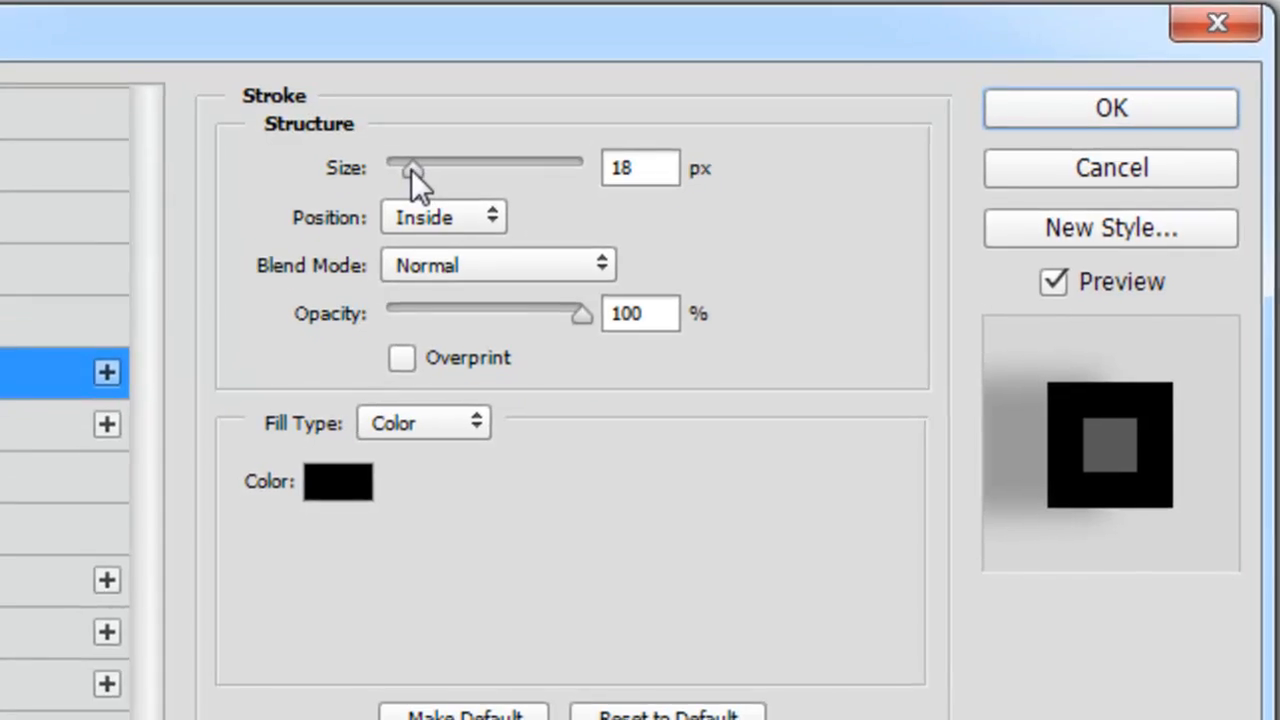
pyautogui.moveTo(570, 336); pyautogui.dragTo(562, 336)
pyautogui.moveTo(421, 387); pyautogui.dragTo(420, 391)
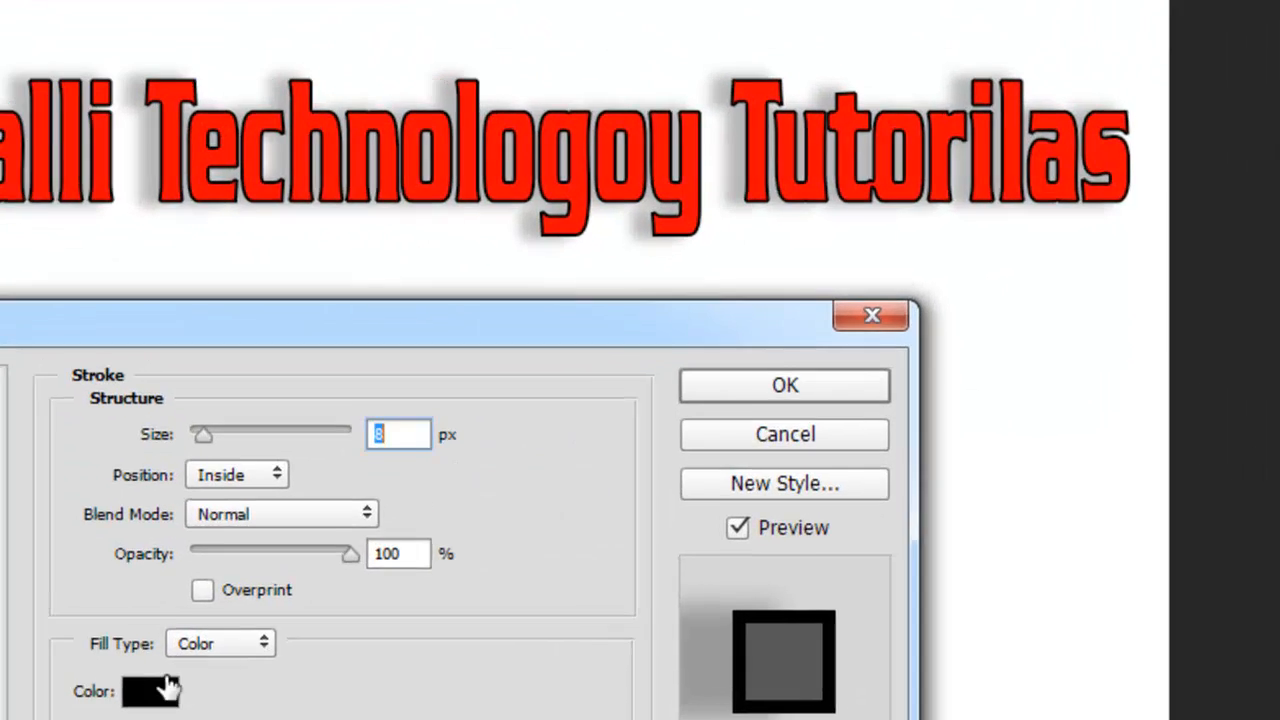
# Step: Set the stroke colour to near-black 020004 and apply the layer style to the headline
pyautogui.click(385, 560)
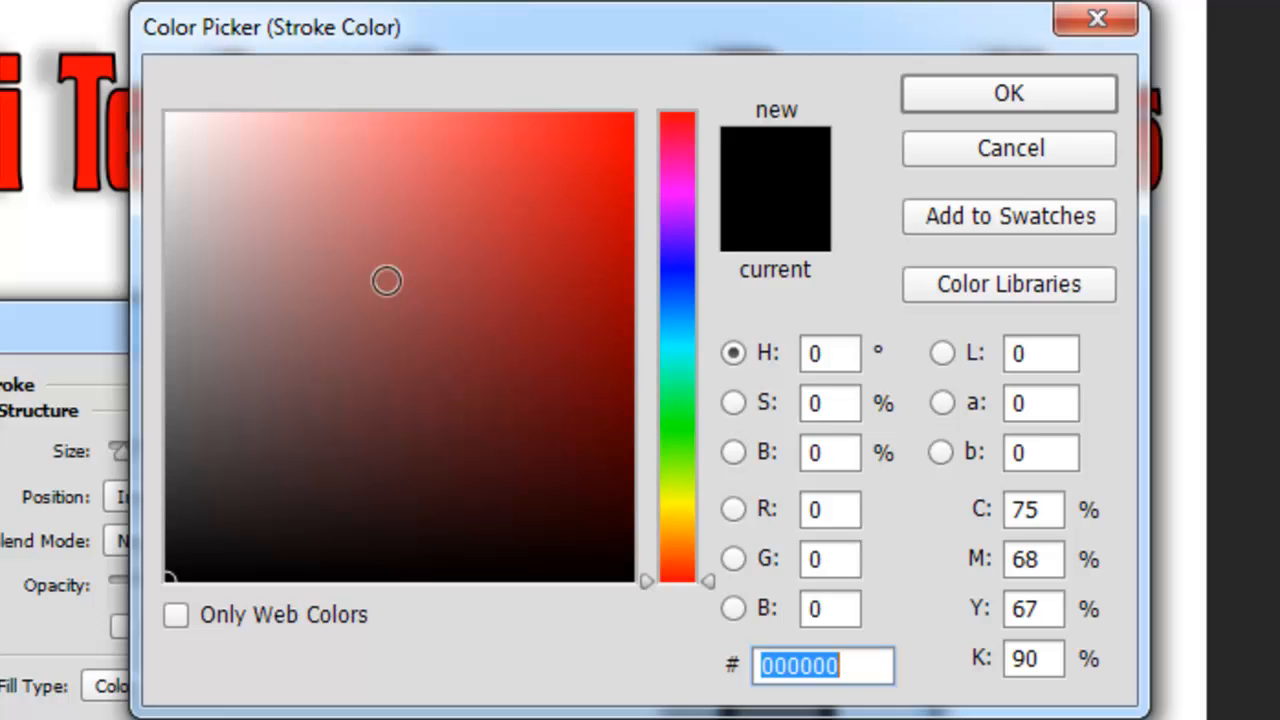
pyautogui.moveTo(477, 384); pyautogui.dragTo(641, 238)
pyautogui.click(674, 281)
pyautogui.moveTo(604, 439); pyautogui.dragTo(626, 574)
pyautogui.click(617, 558)
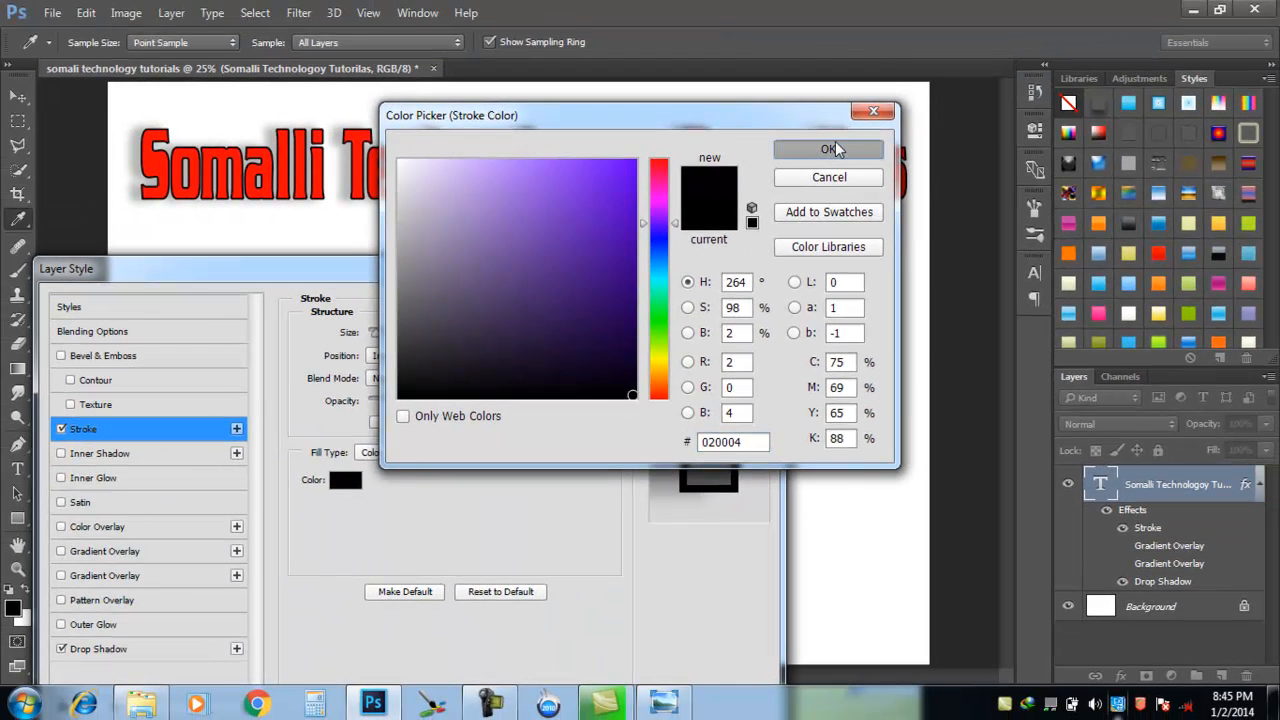
pyautogui.click(842, 145)
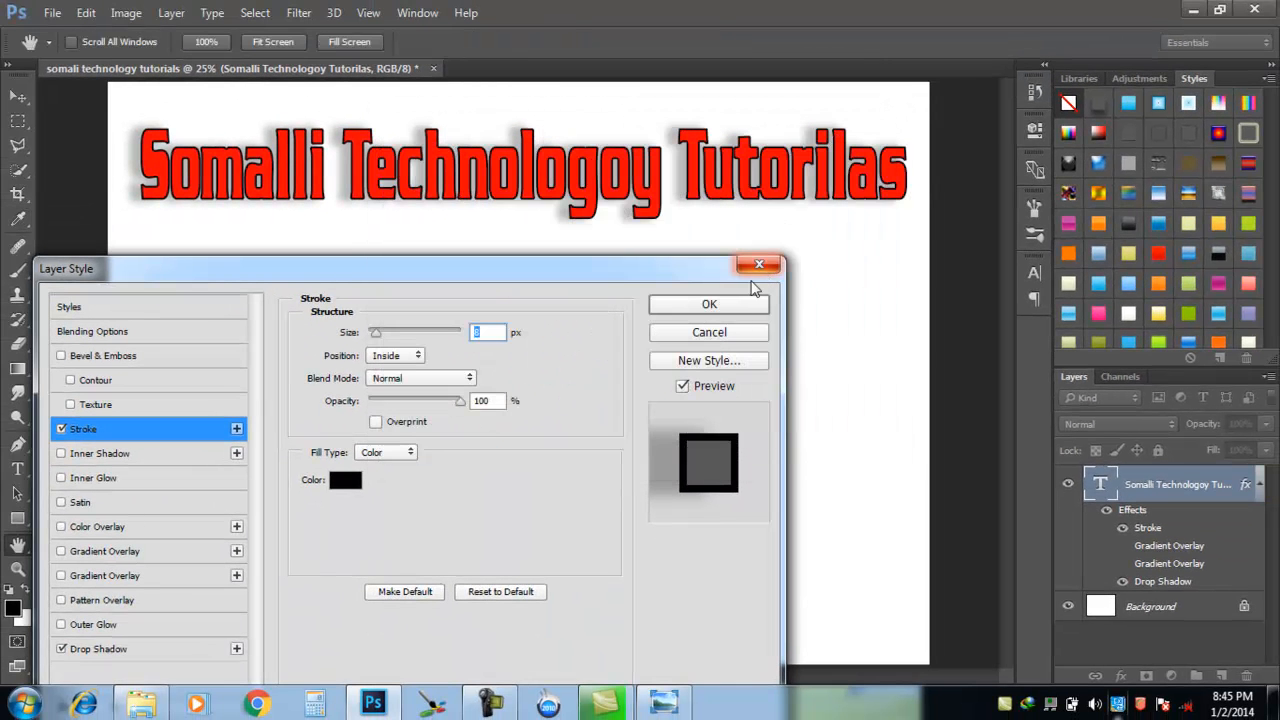
pyautogui.click(722, 304)
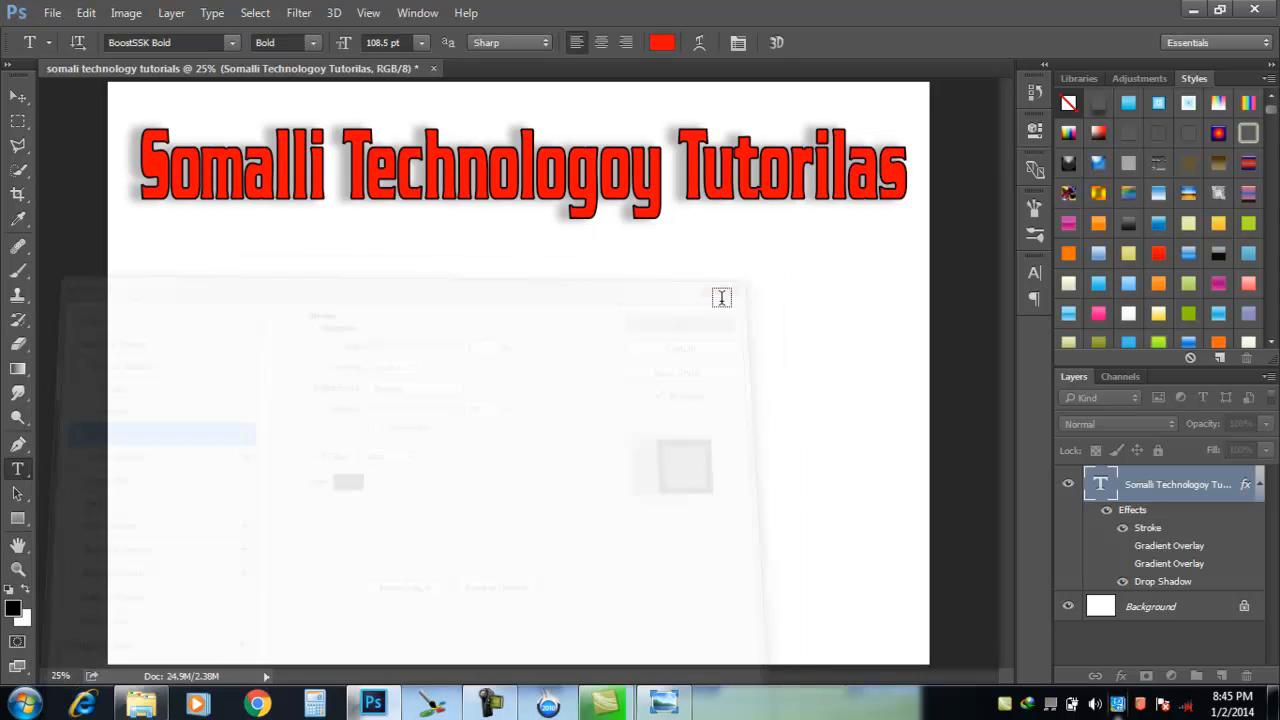
# Step: Reopen the headline layer's Layer Style settings and move the dialog clear of the text
pyautogui.doubleClick(1221, 474)
pyautogui.press('Return')
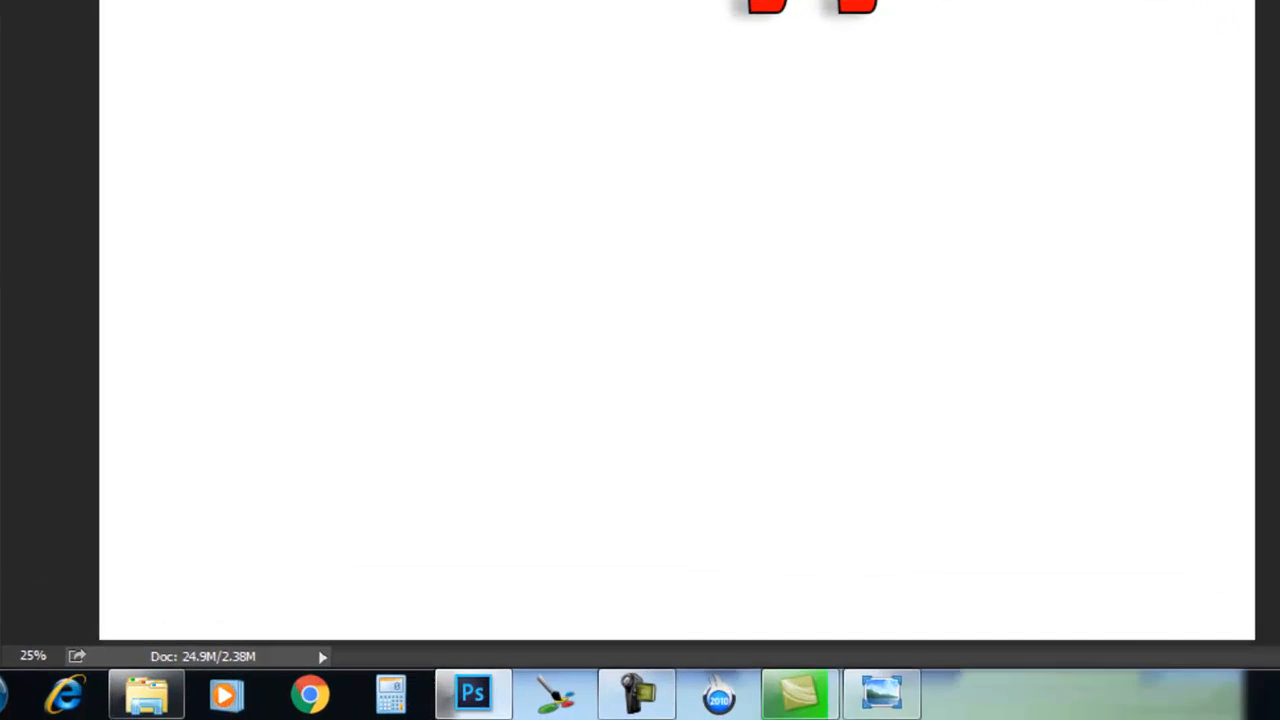
pyautogui.doubleClick(1195, 472)
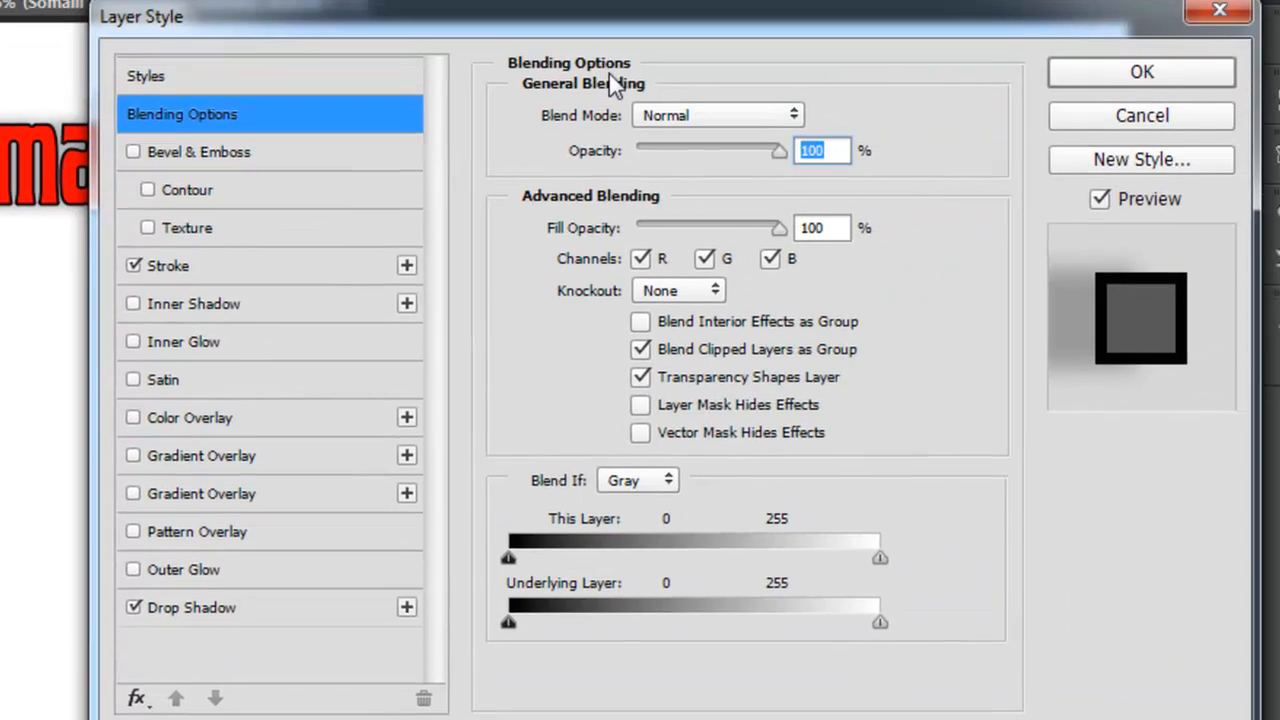
pyautogui.moveTo(625, 14); pyautogui.dragTo(365, 296)
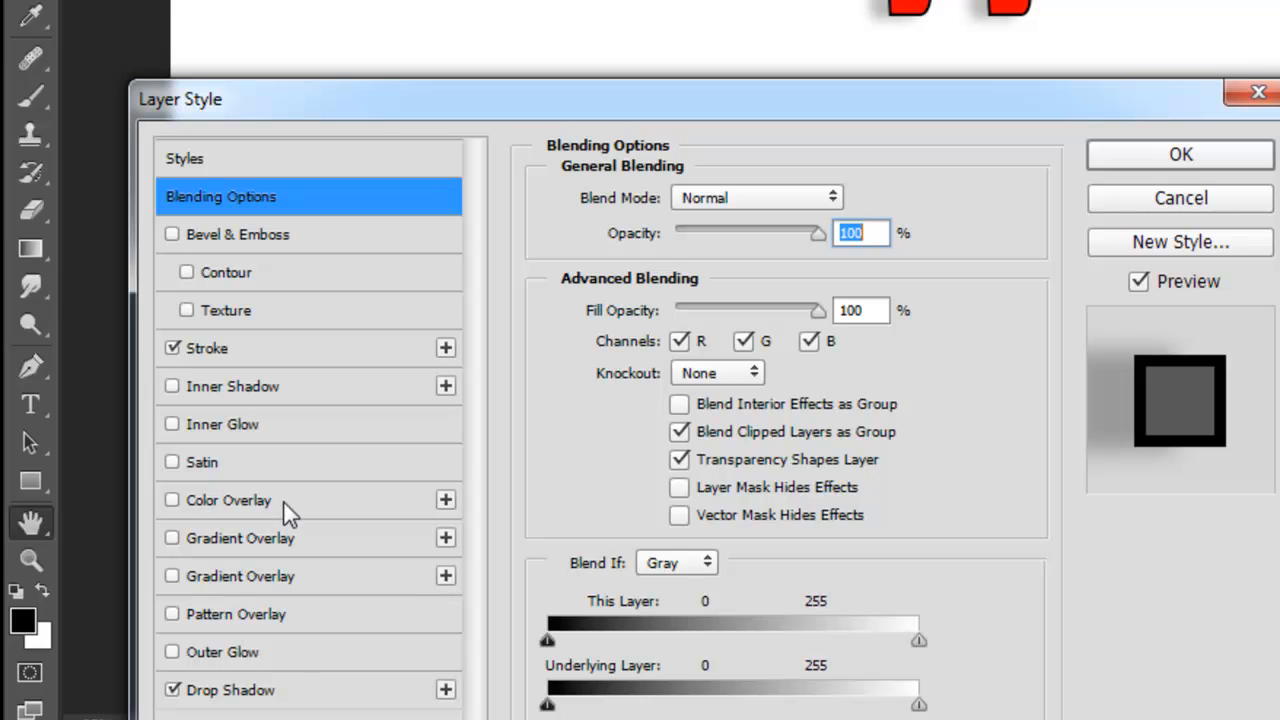
# Step: Try a Color Overlay on the headline text in blue shades and pale f0f0fa, and turn the overlay off again
pyautogui.click(283, 500)
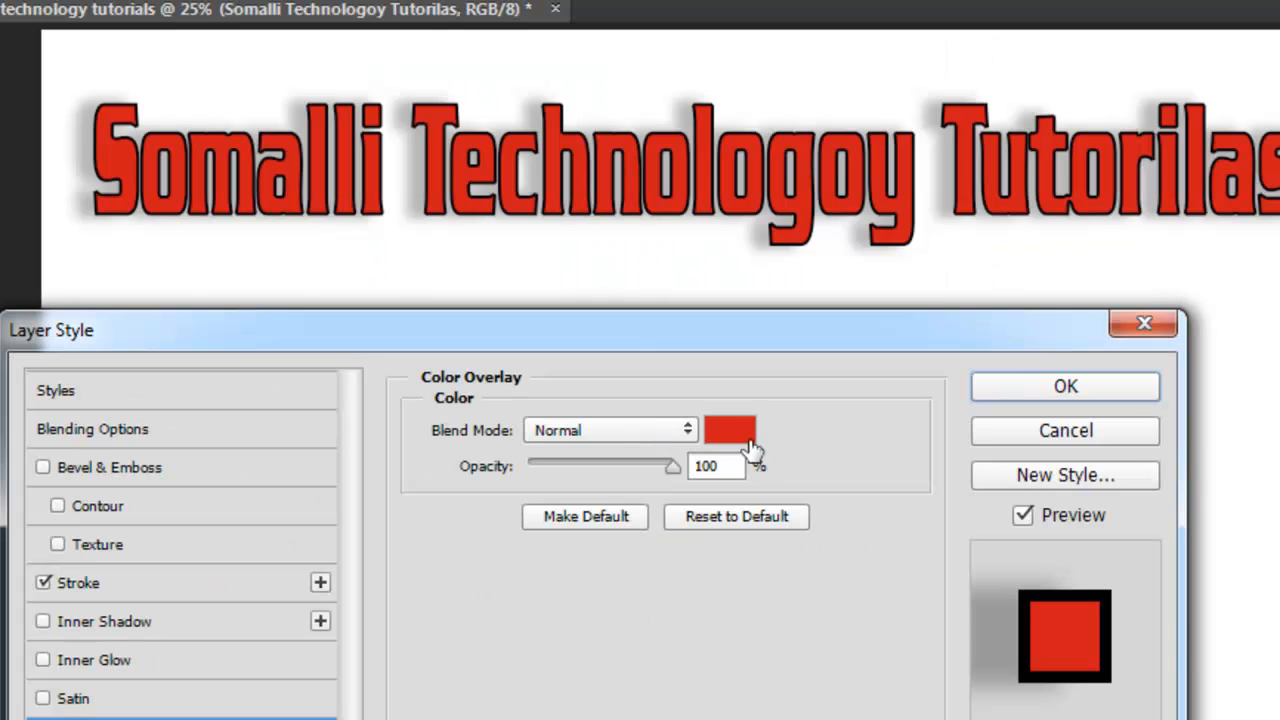
pyautogui.click(735, 432)
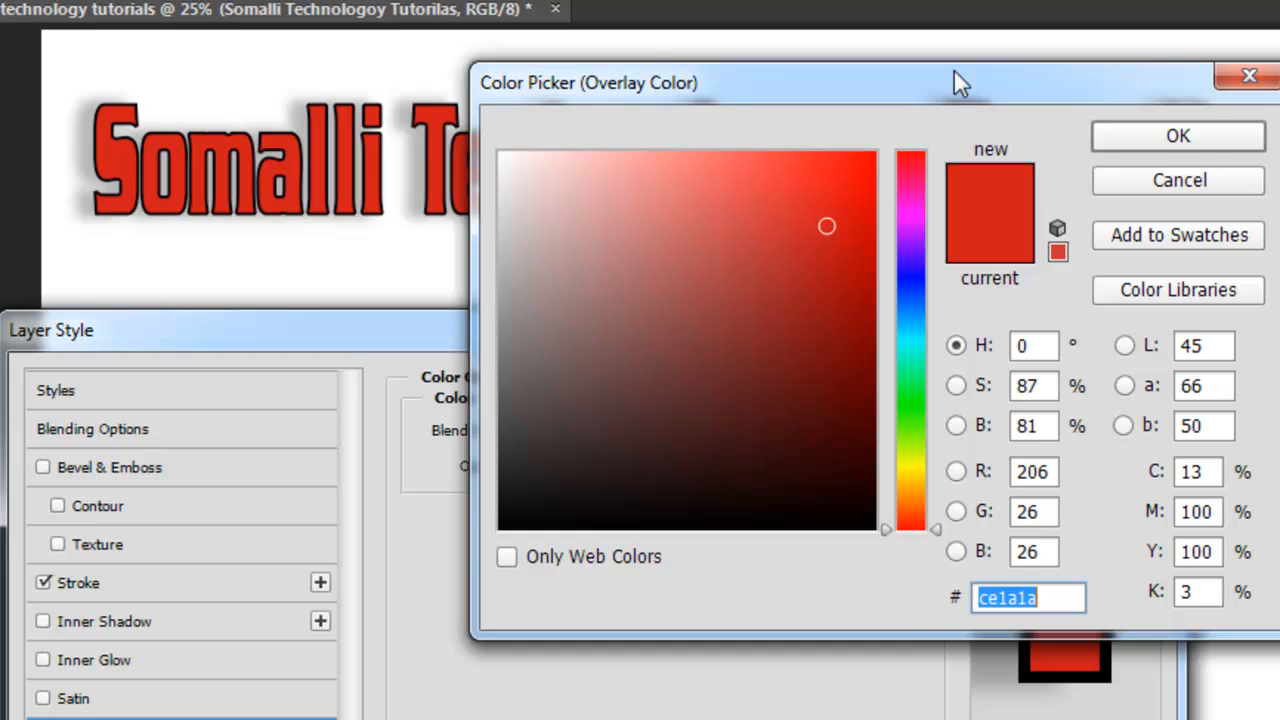
pyautogui.moveTo(958, 80); pyautogui.dragTo(856, 337)
pyautogui.click(811, 535)
pyautogui.click(725, 450)
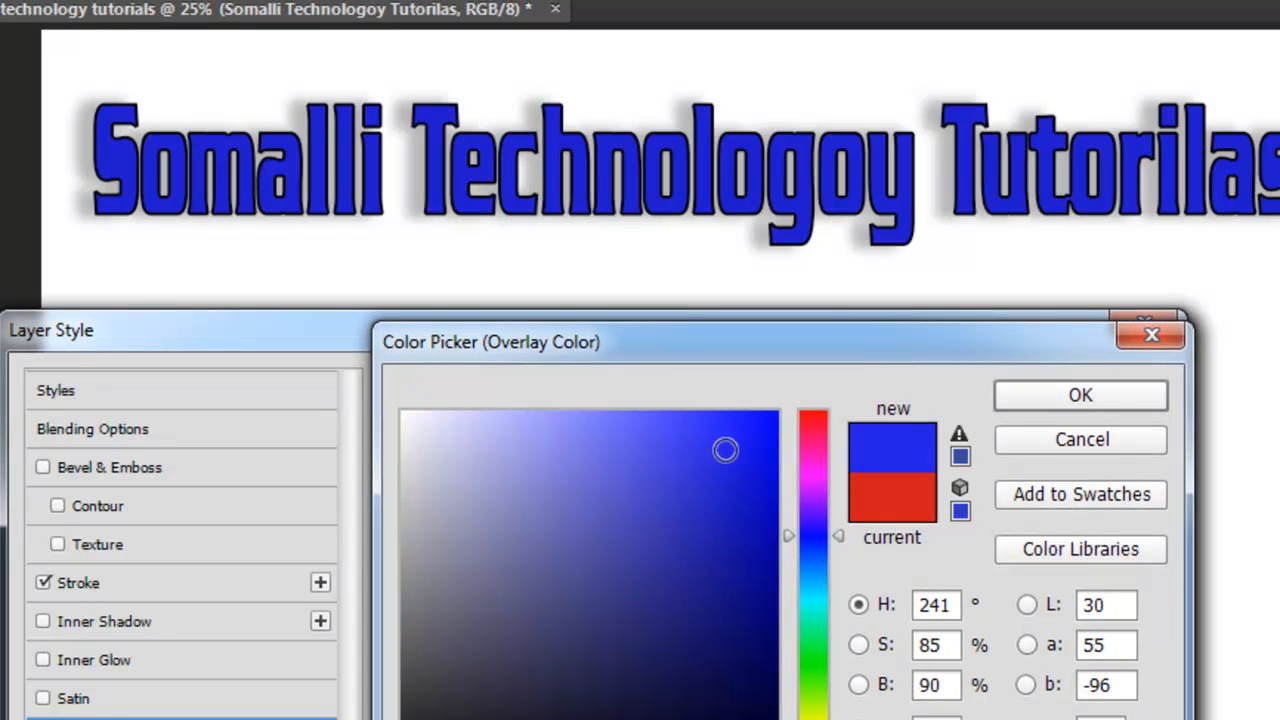
pyautogui.moveTo(709, 534)
pyautogui.mouseDown()
pyautogui.moveTo(689, 643)
pyautogui.moveTo(773, 641)
pyautogui.mouseUp()
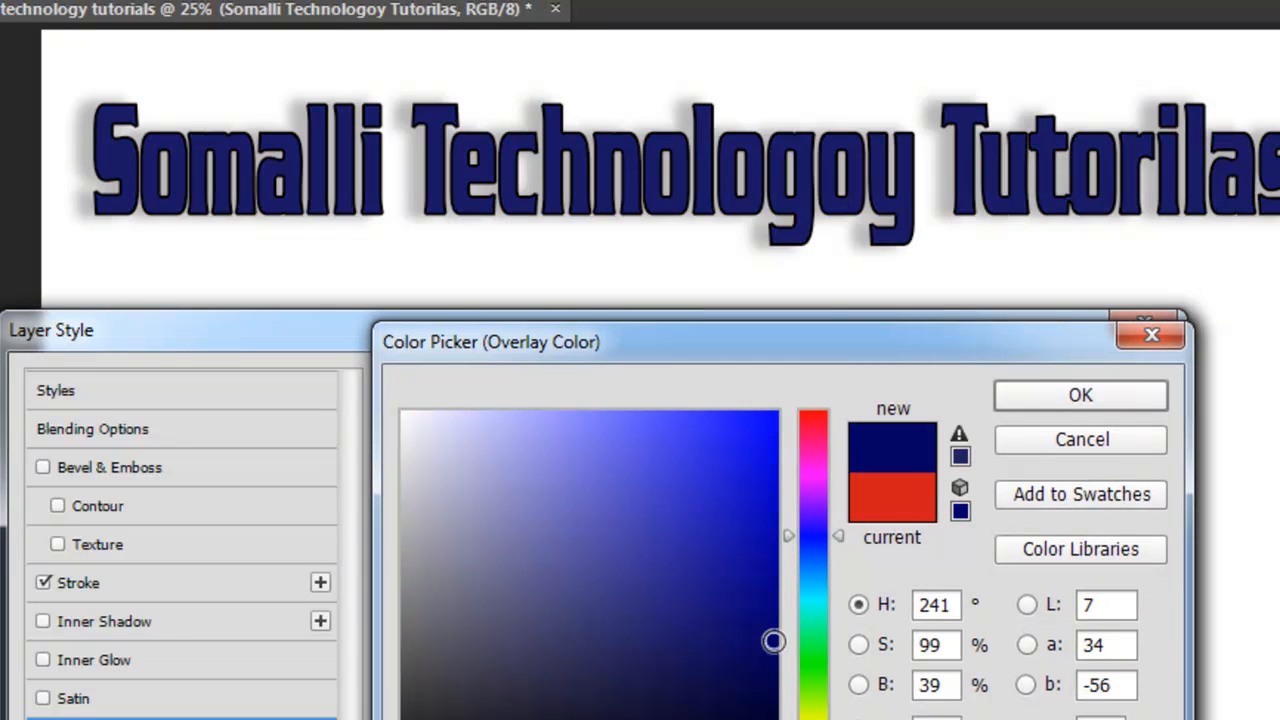
pyautogui.moveTo(705, 496)
pyautogui.mouseDown()
pyautogui.moveTo(574, 508)
pyautogui.moveTo(497, 494)
pyautogui.moveTo(404, 413)
pyautogui.mouseUp()
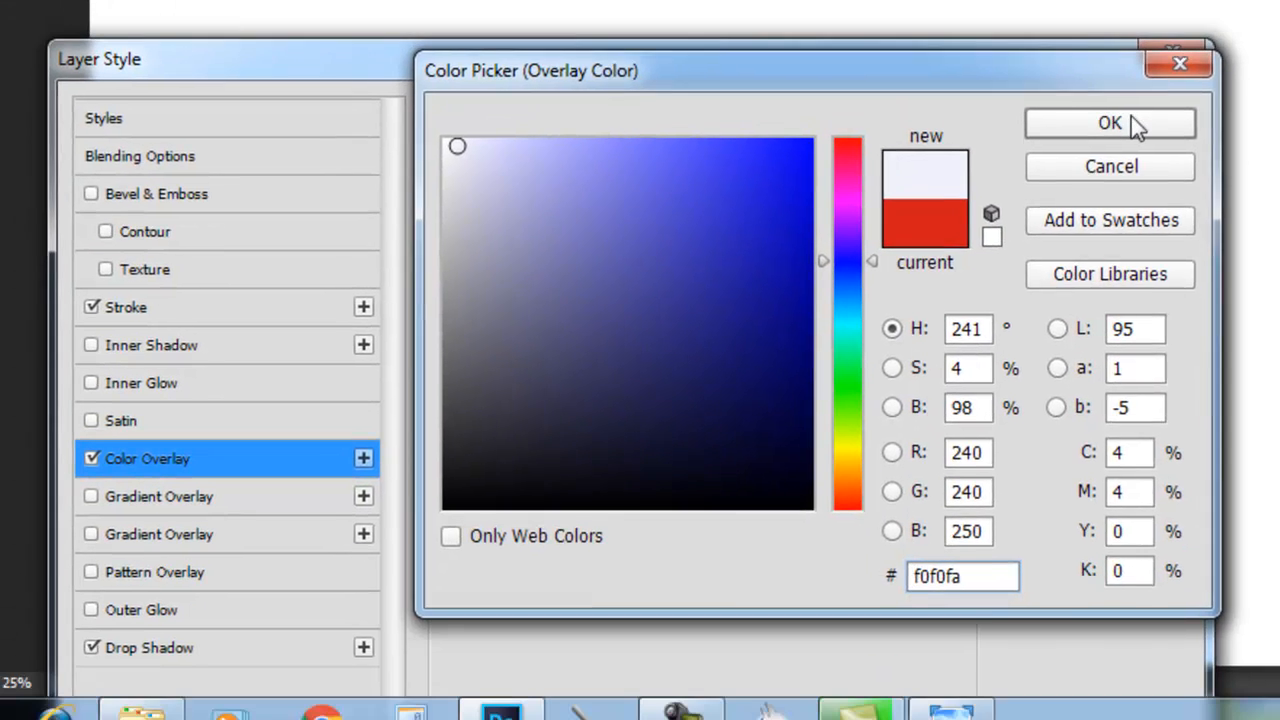
pyautogui.click(1130, 147)
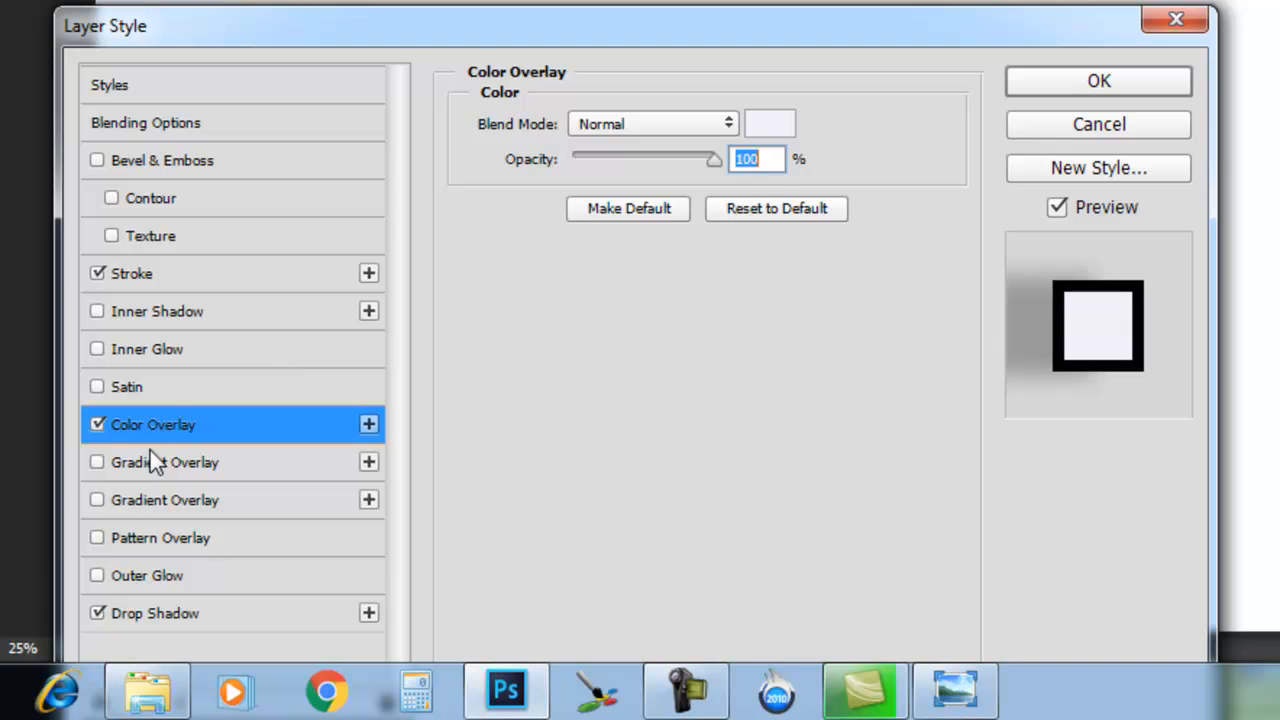
pyautogui.click(109, 424)
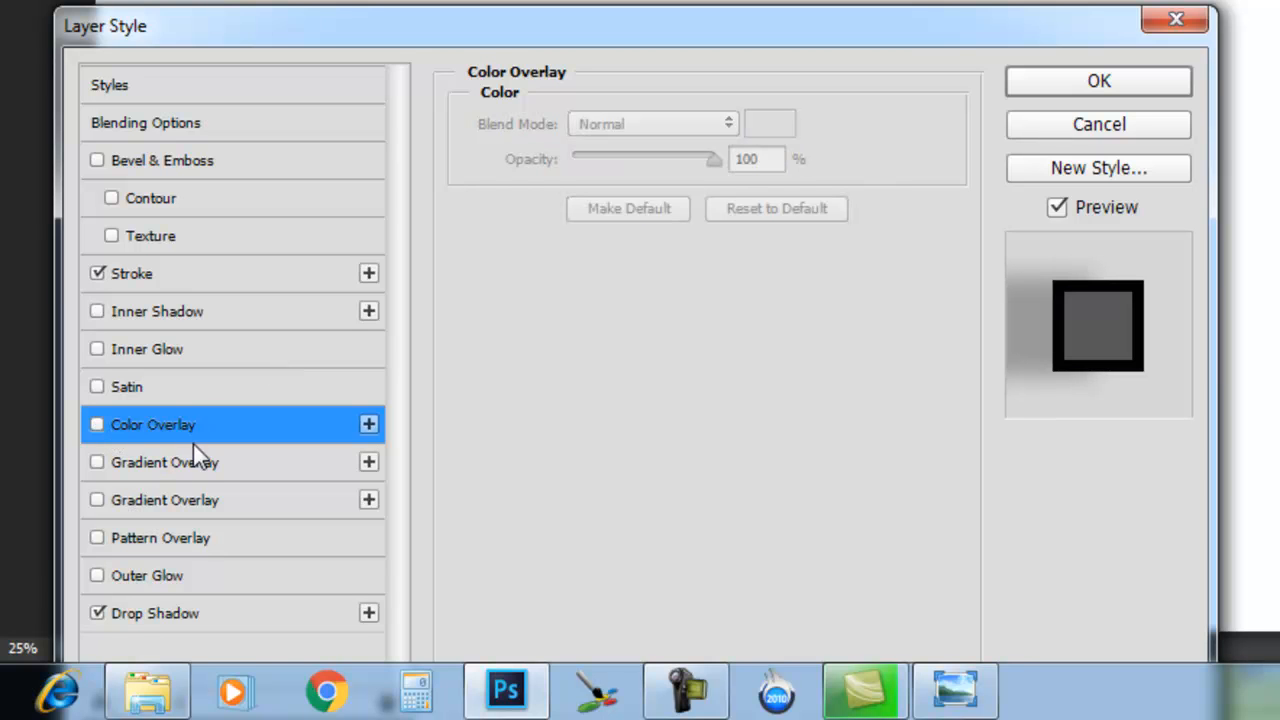
# Step: Enable a Gradient Overlay on the headline and shift the blue-yellow-blue gradient's right blue stop inward
pyautogui.click(215, 463)
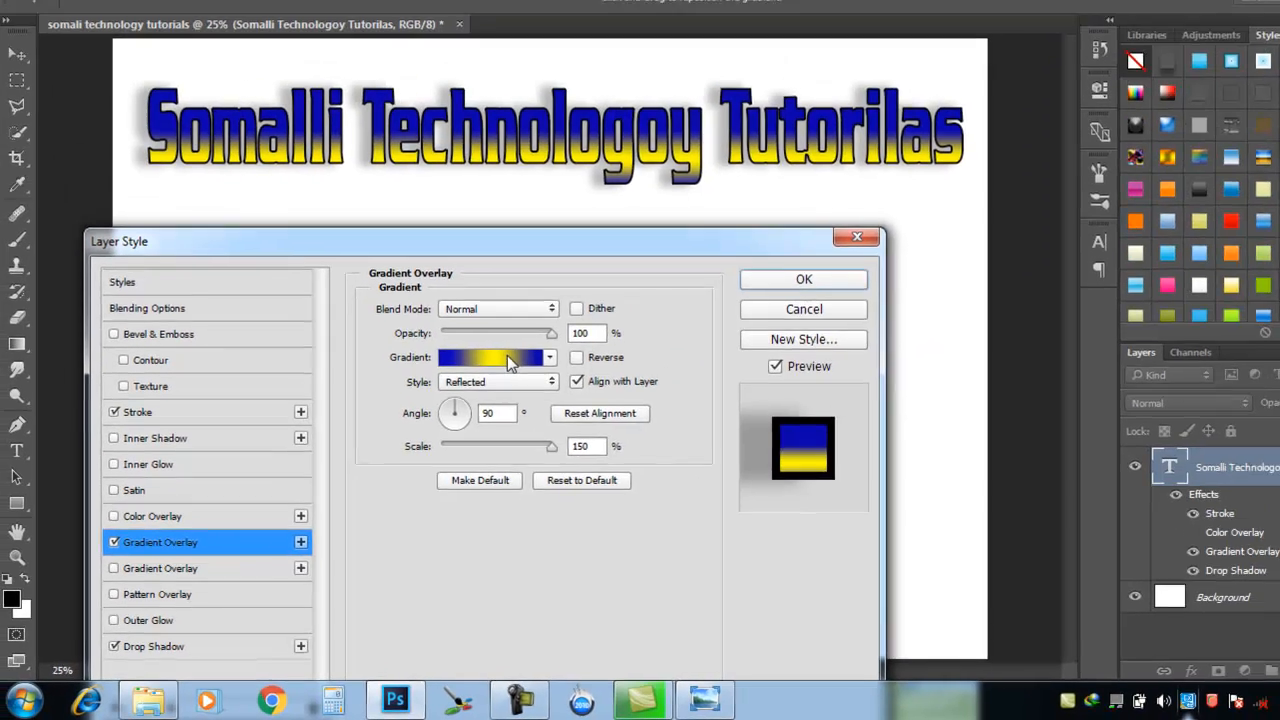
pyautogui.click(668, 194)
pyautogui.moveTo(706, 59); pyautogui.dragTo(528, 285)
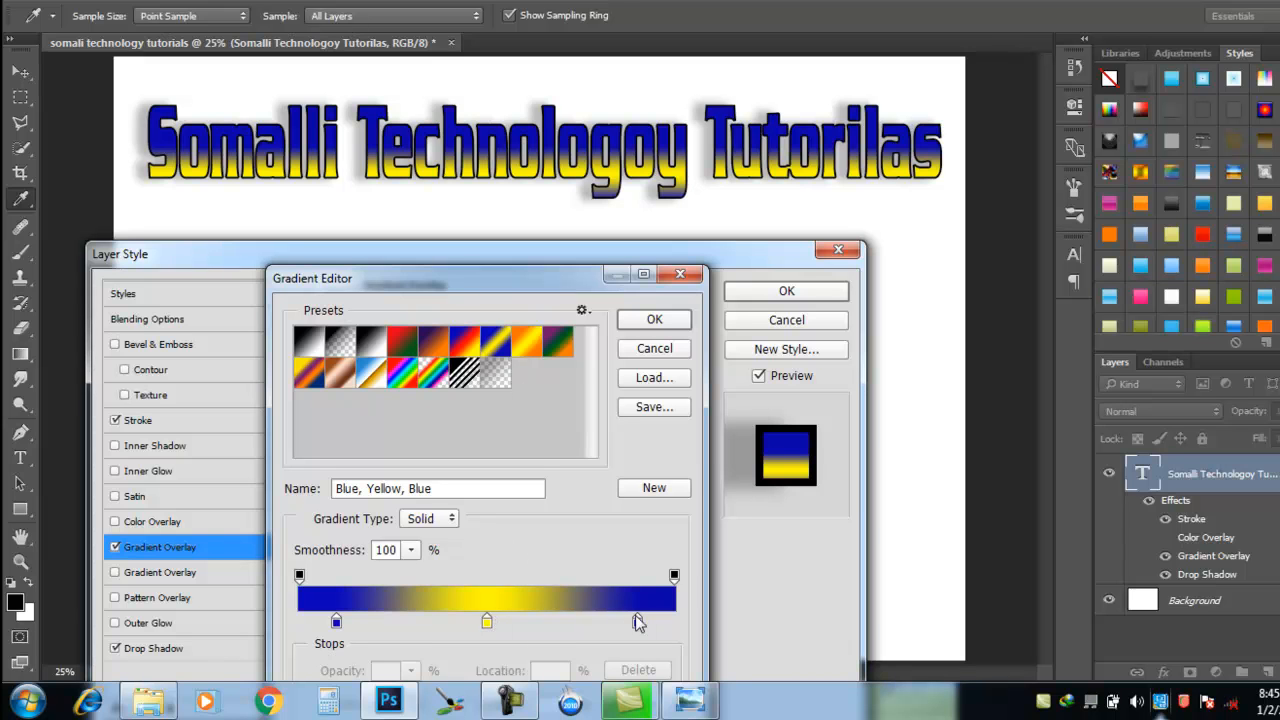
pyautogui.moveTo(637, 618); pyautogui.dragTo(598, 618)
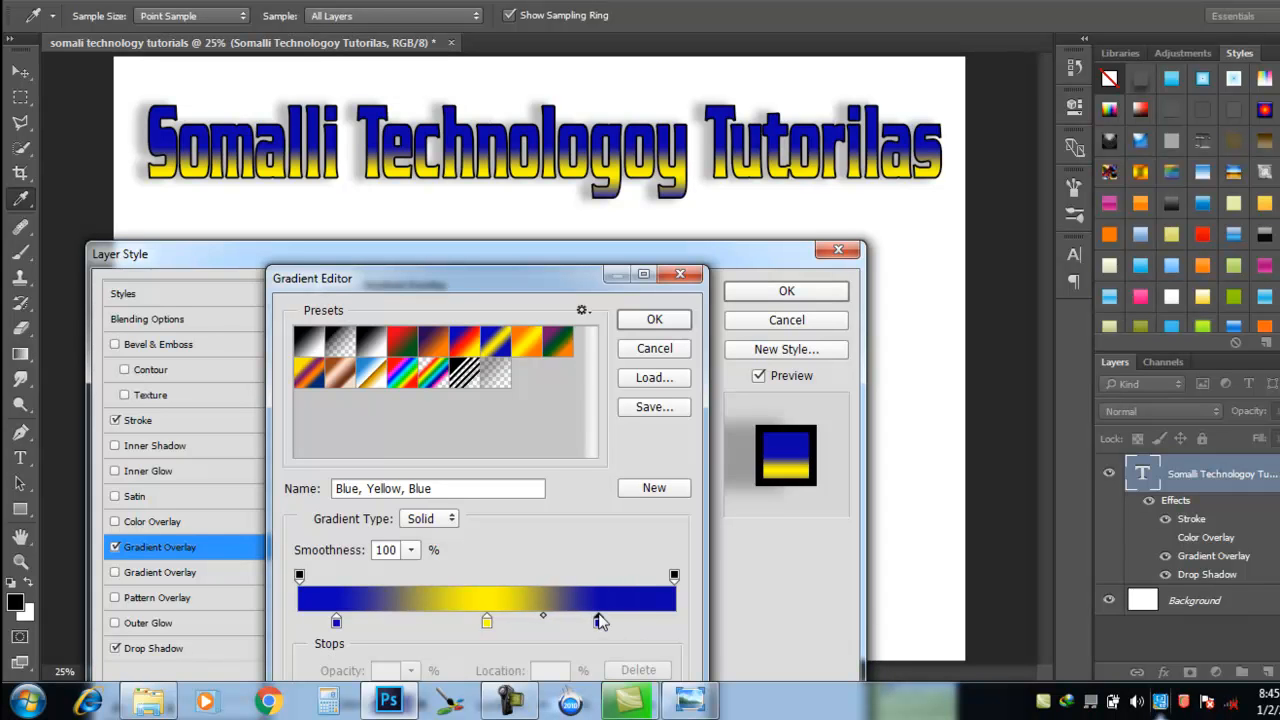
# Step: Change the gradient's right blue stop to dark green 025b0a
pyautogui.doubleClick(598, 621)
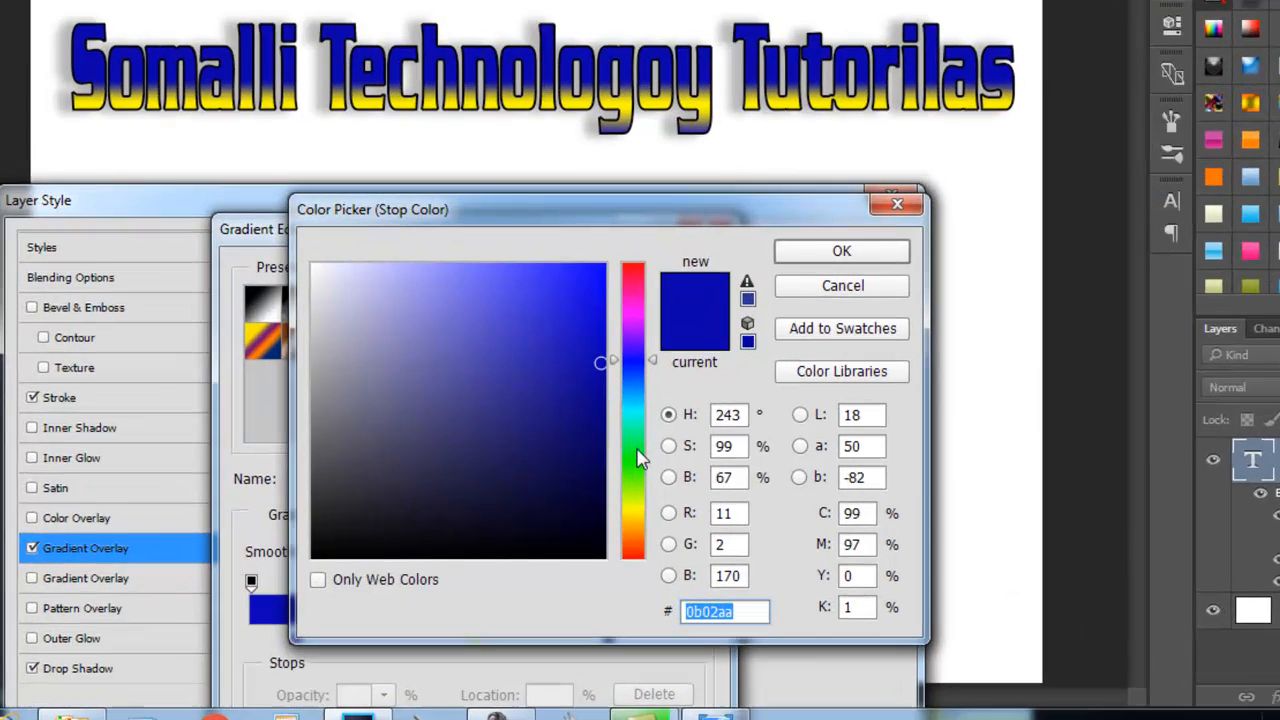
pyautogui.click(622, 462)
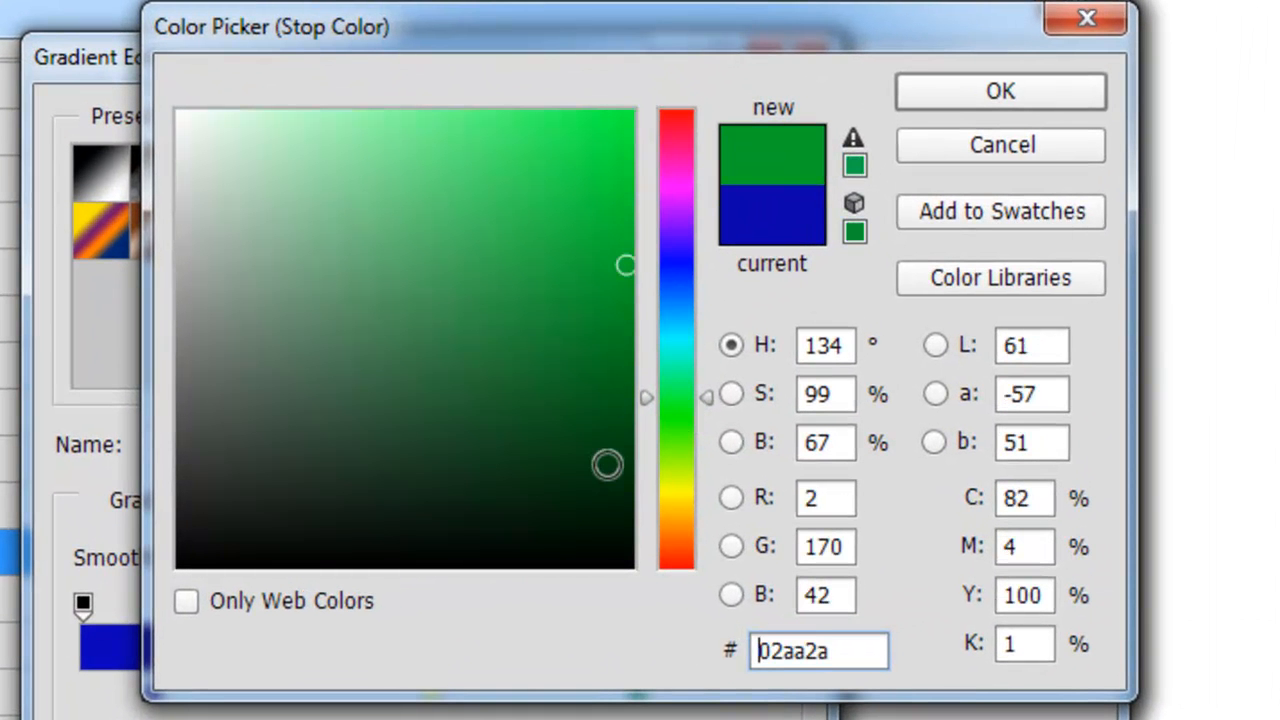
pyautogui.click(616, 454)
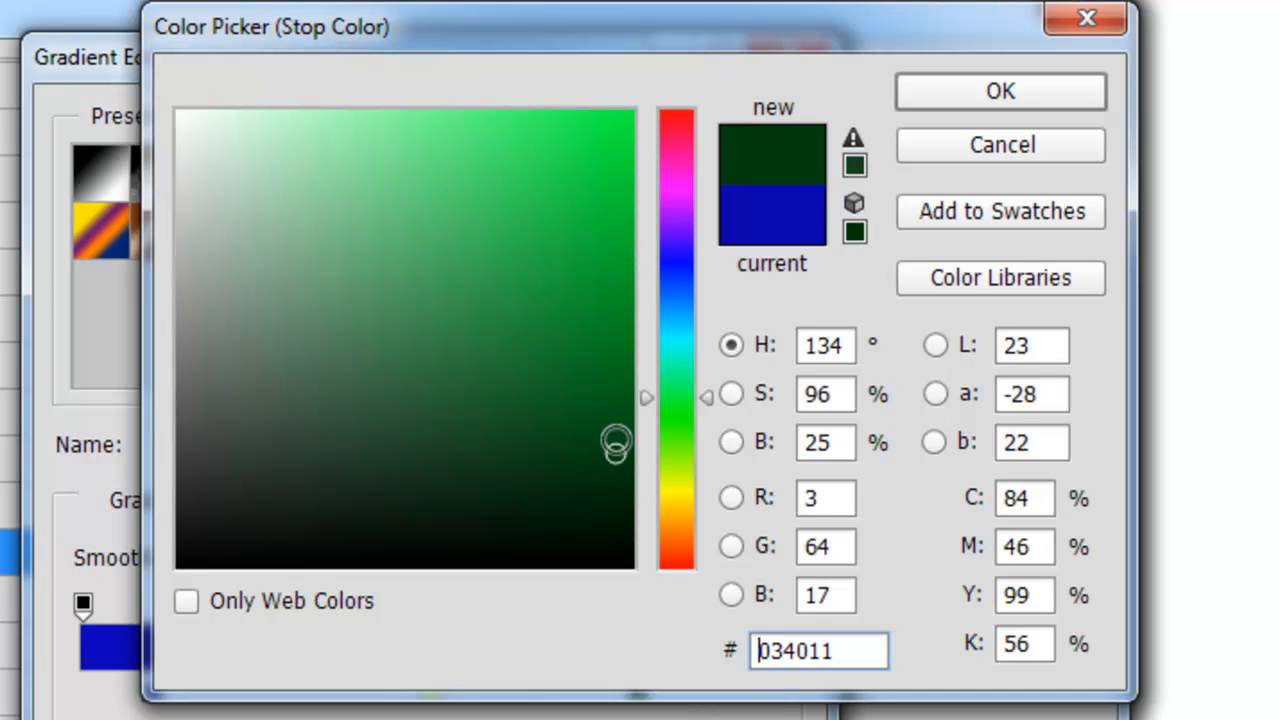
pyautogui.click(617, 396)
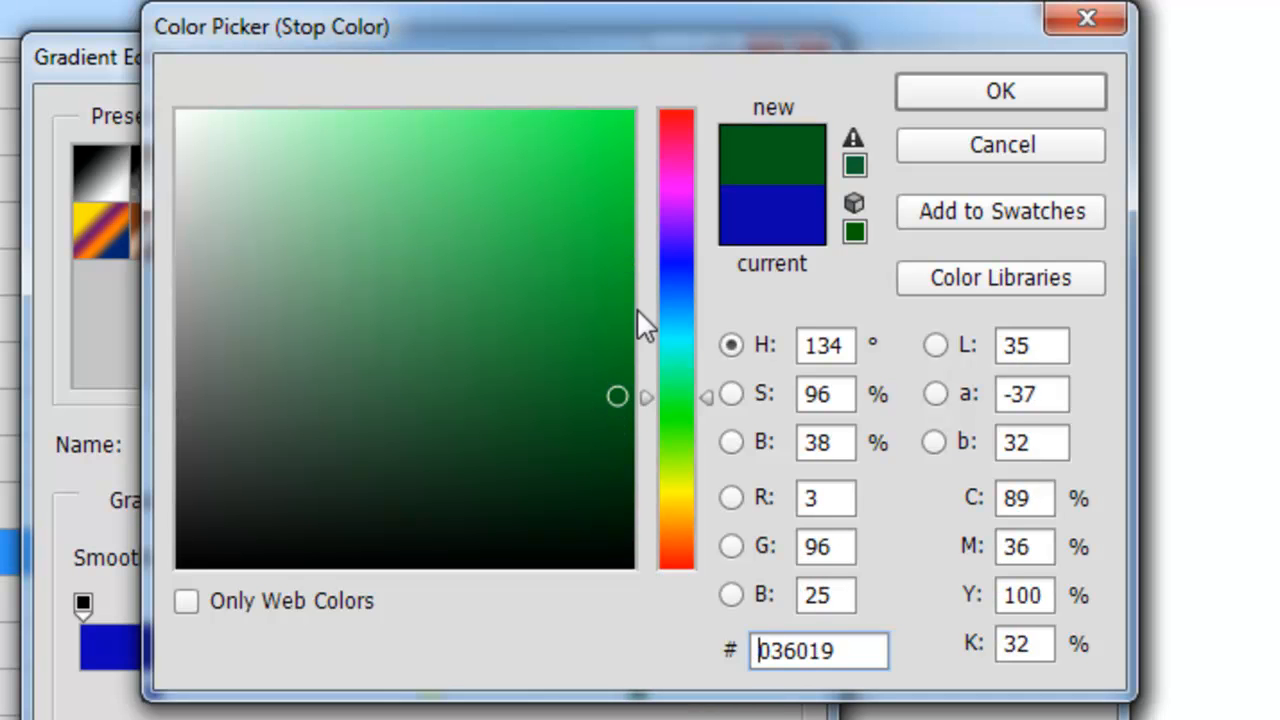
pyautogui.click(672, 428)
pyautogui.click(676, 408)
pyautogui.click(624, 406)
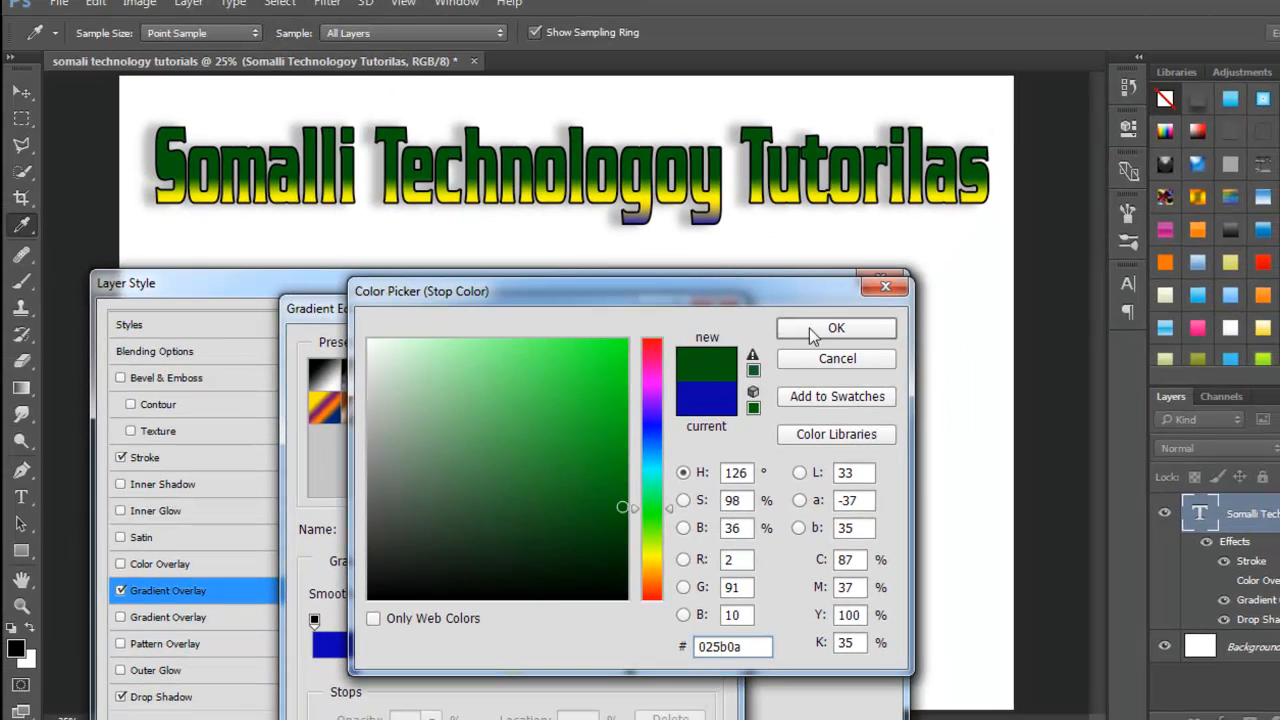
pyautogui.click(826, 327)
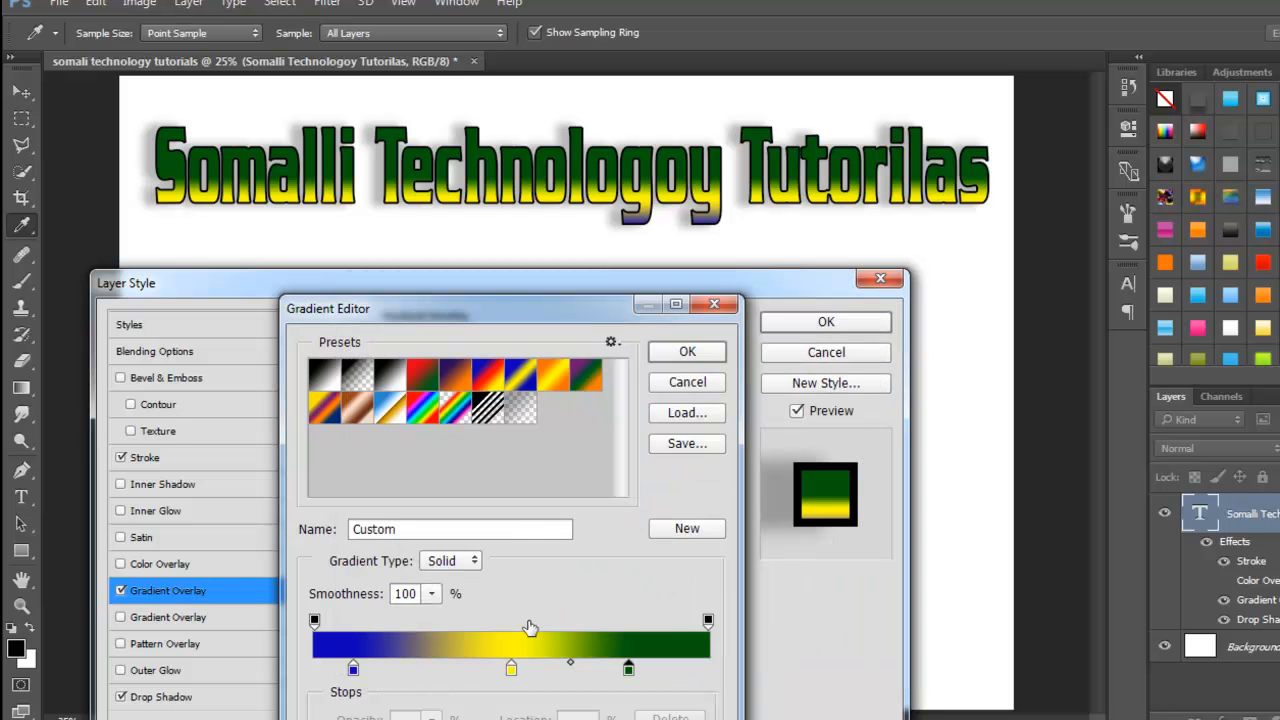
# Step: Change the gradient's middle yellow stop to white ffffff
pyautogui.doubleClick(511, 668)
pyautogui.moveTo(403, 374); pyautogui.dragTo(368, 341)
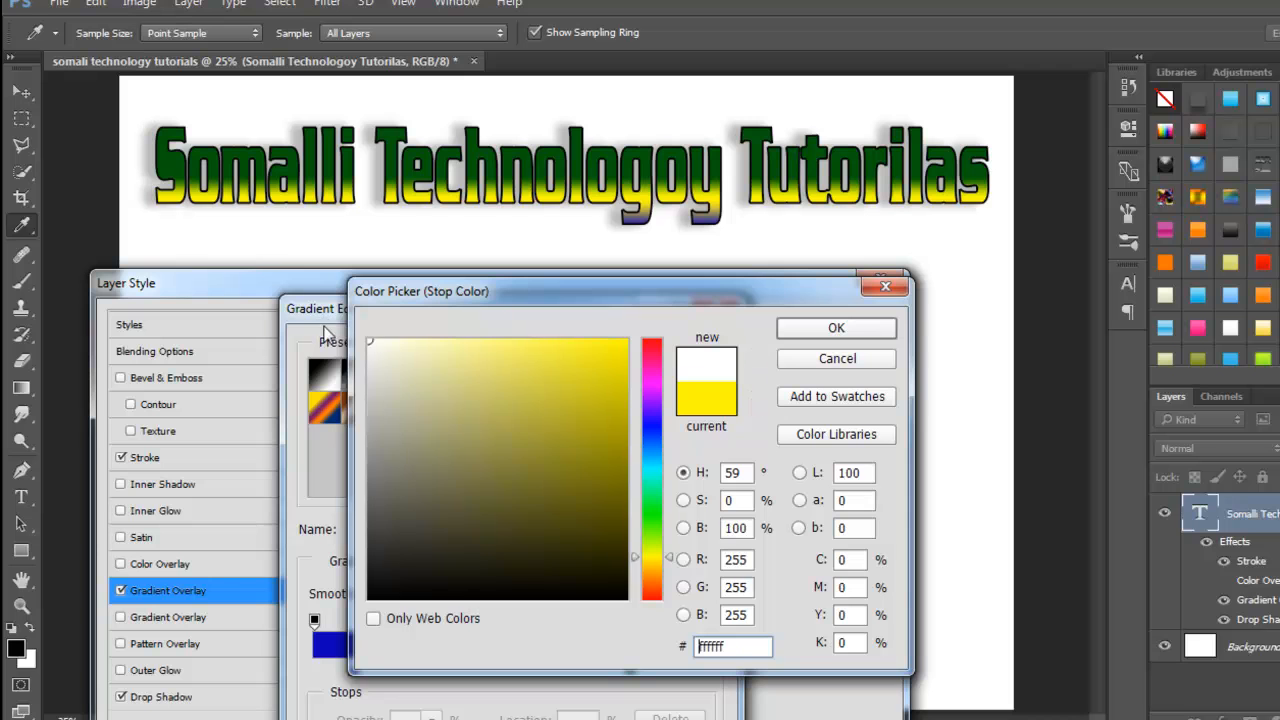
pyautogui.click(834, 338)
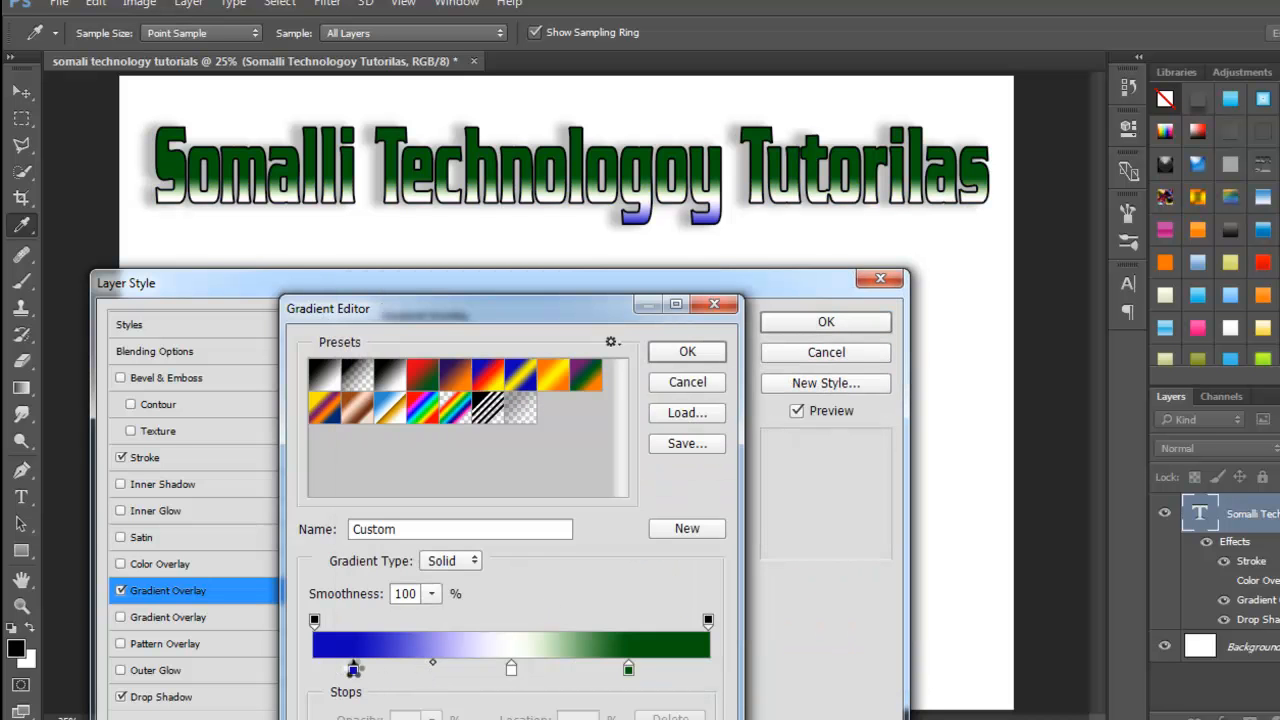
pyautogui.doubleClick(353, 669)
pyautogui.moveTo(645, 588); pyautogui.dragTo(645, 595)
pyautogui.moveTo(624, 360)
pyautogui.mouseDown()
pyautogui.moveTo(608, 374)
pyautogui.moveTo(624, 354)
pyautogui.mouseUp()
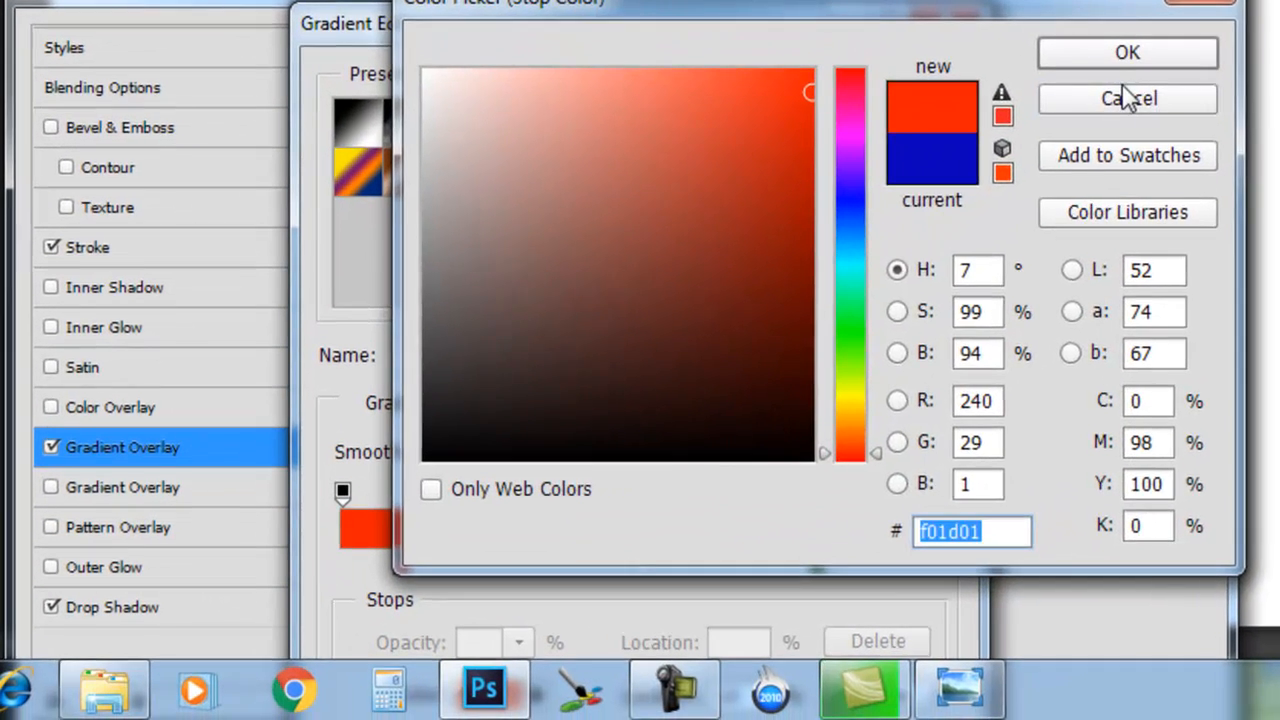
pyautogui.click(837, 358)
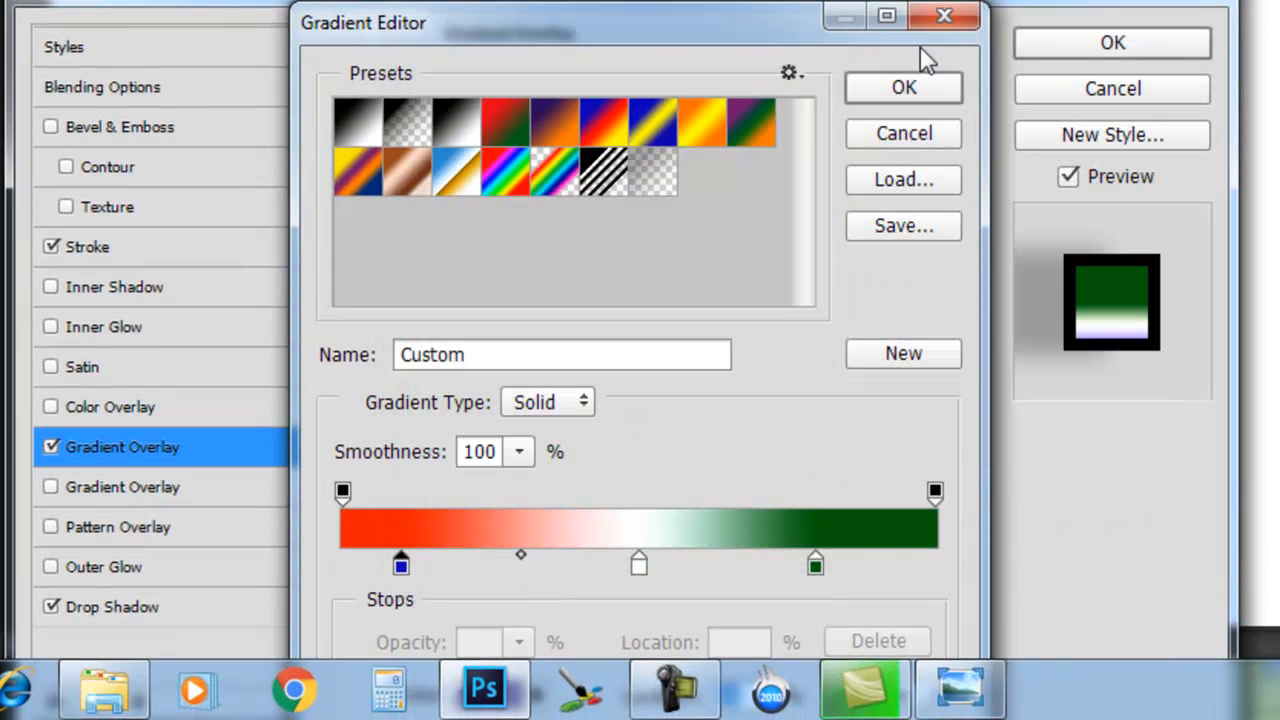
# Step: Reposition the gradient stops, moving blue inward, green to the far right end and white close to the green
pyautogui.moveTo(408, 566); pyautogui.dragTo(534, 568)
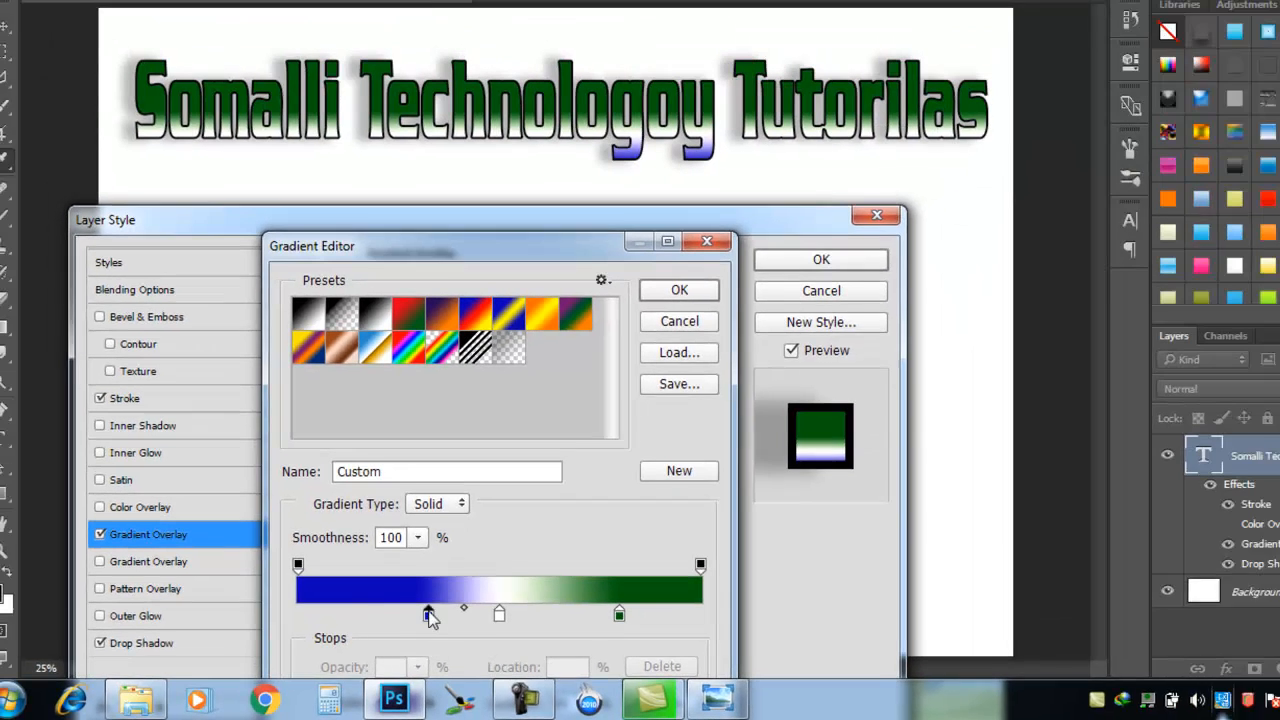
pyautogui.moveTo(429, 614); pyautogui.dragTo(648, 627)
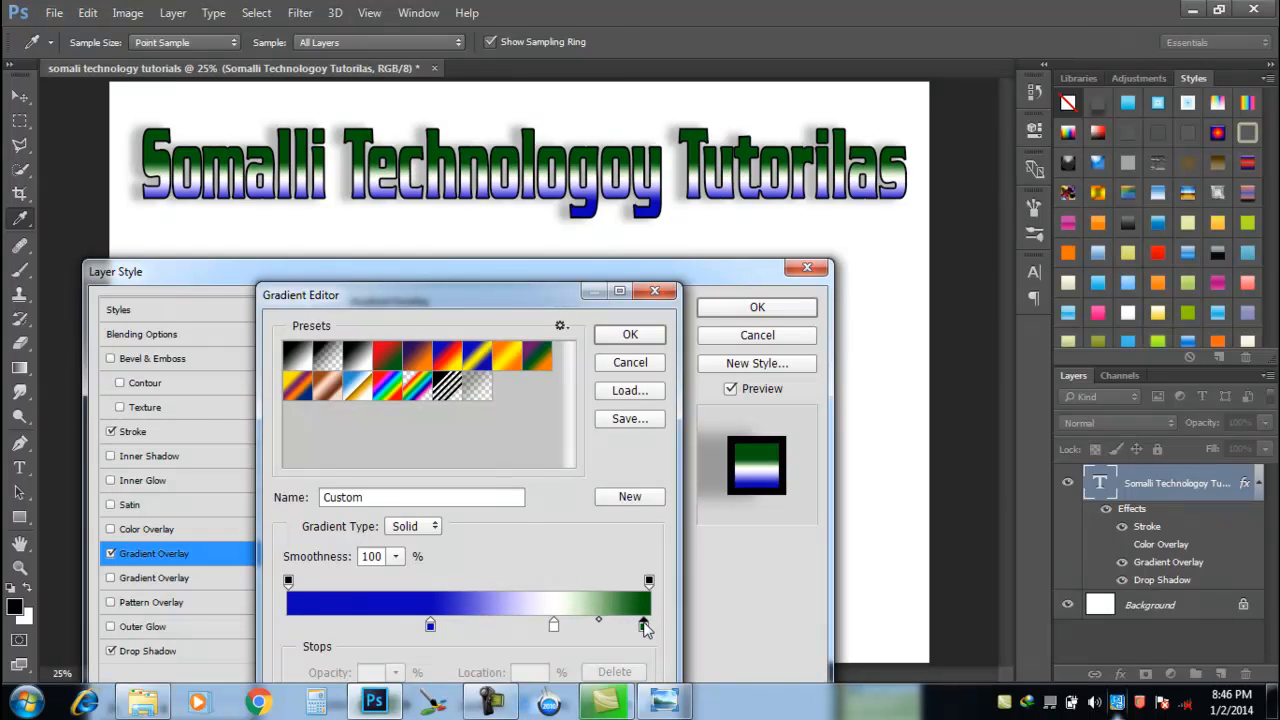
pyautogui.moveTo(555, 626); pyautogui.dragTo(603, 628)
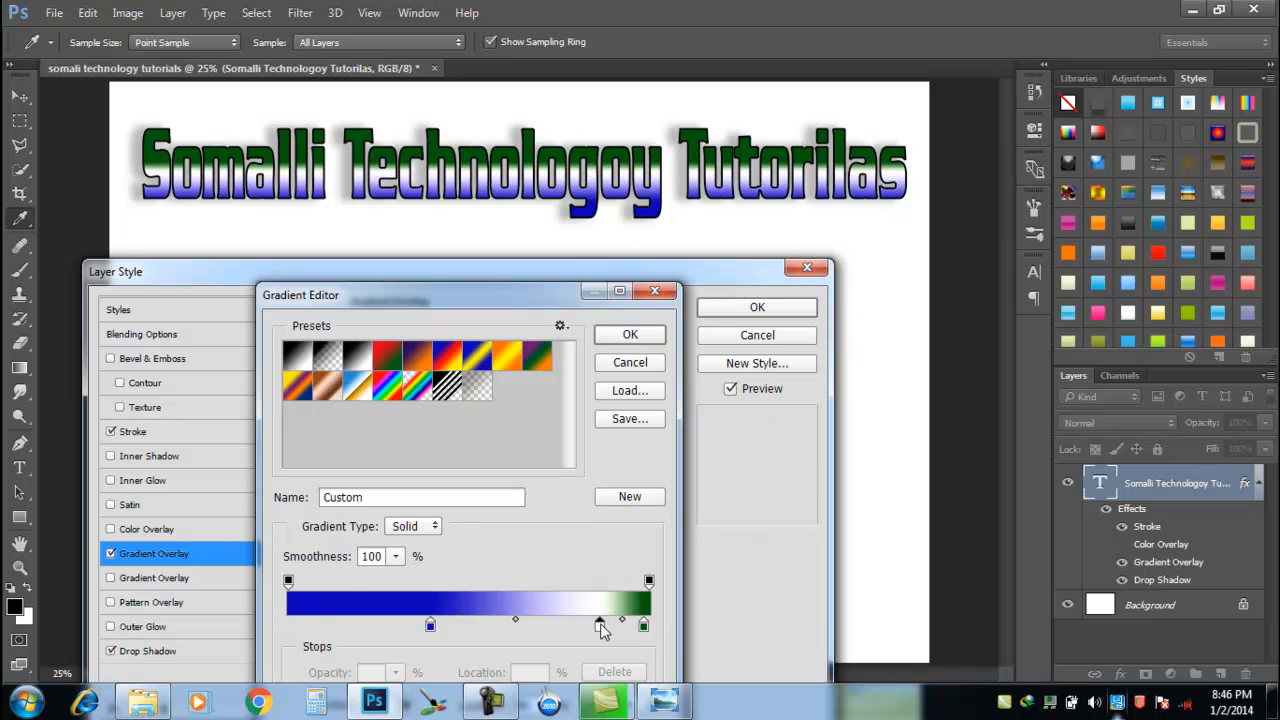
# Step: Change the gradient's blue stop to bright red e11500
pyautogui.doubleClick(431, 625)
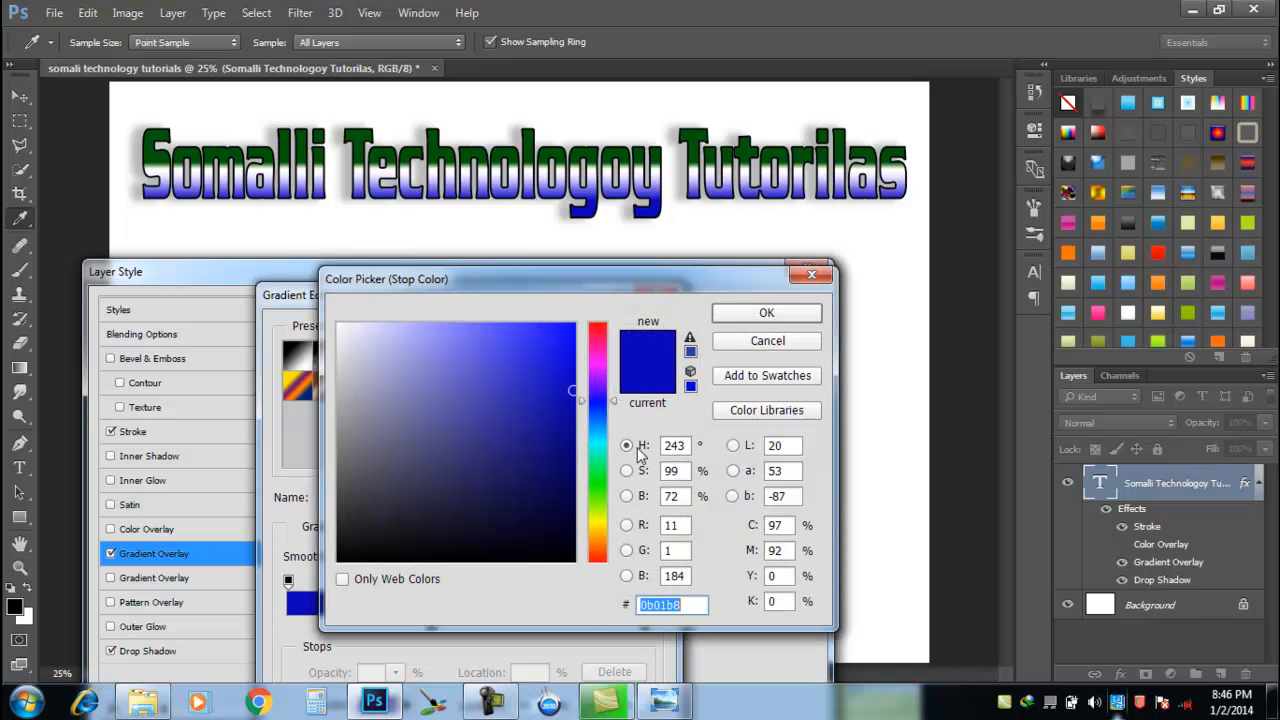
pyautogui.moveTo(604, 553); pyautogui.dragTo(592, 560)
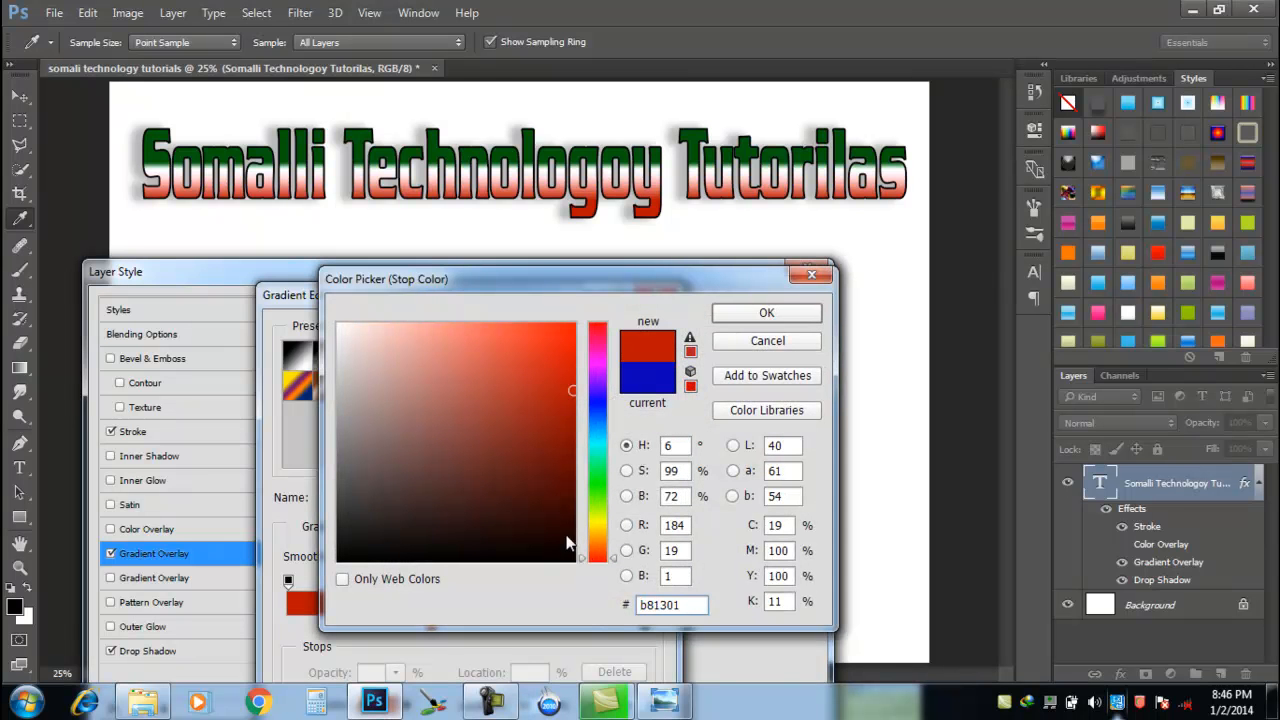
pyautogui.moveTo(555, 357); pyautogui.dragTo(574, 350)
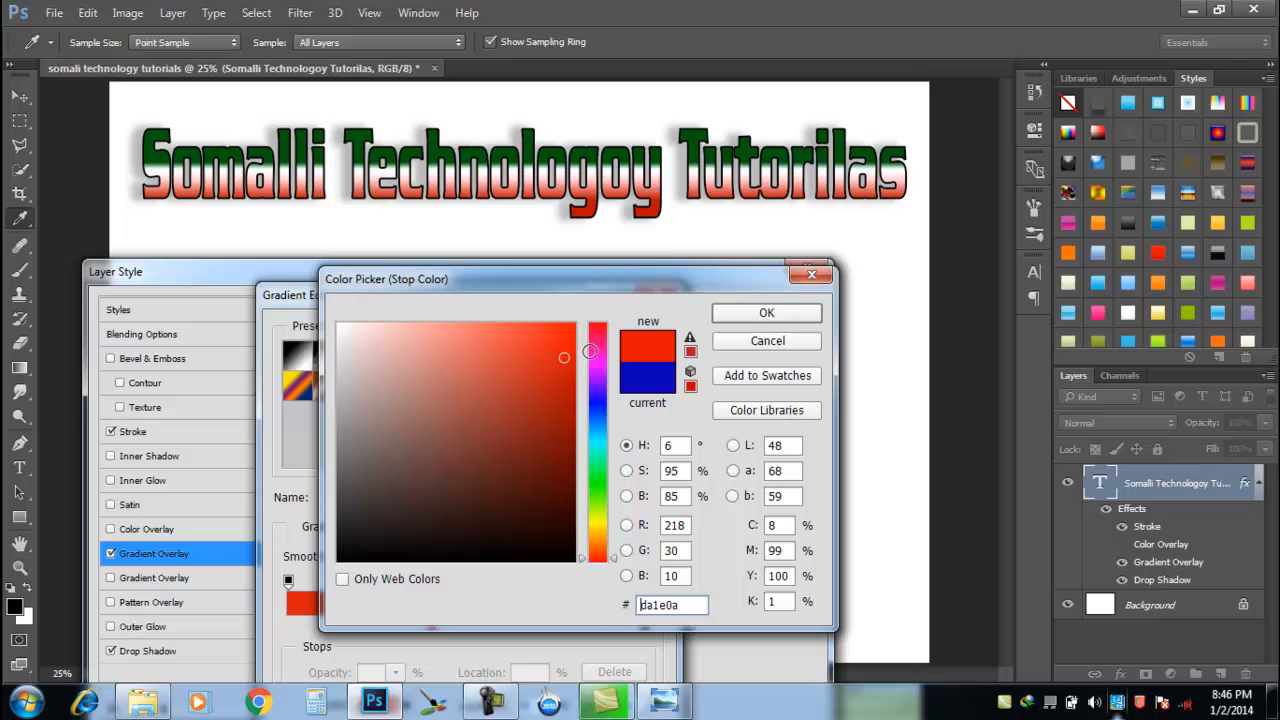
pyautogui.click(745, 314)
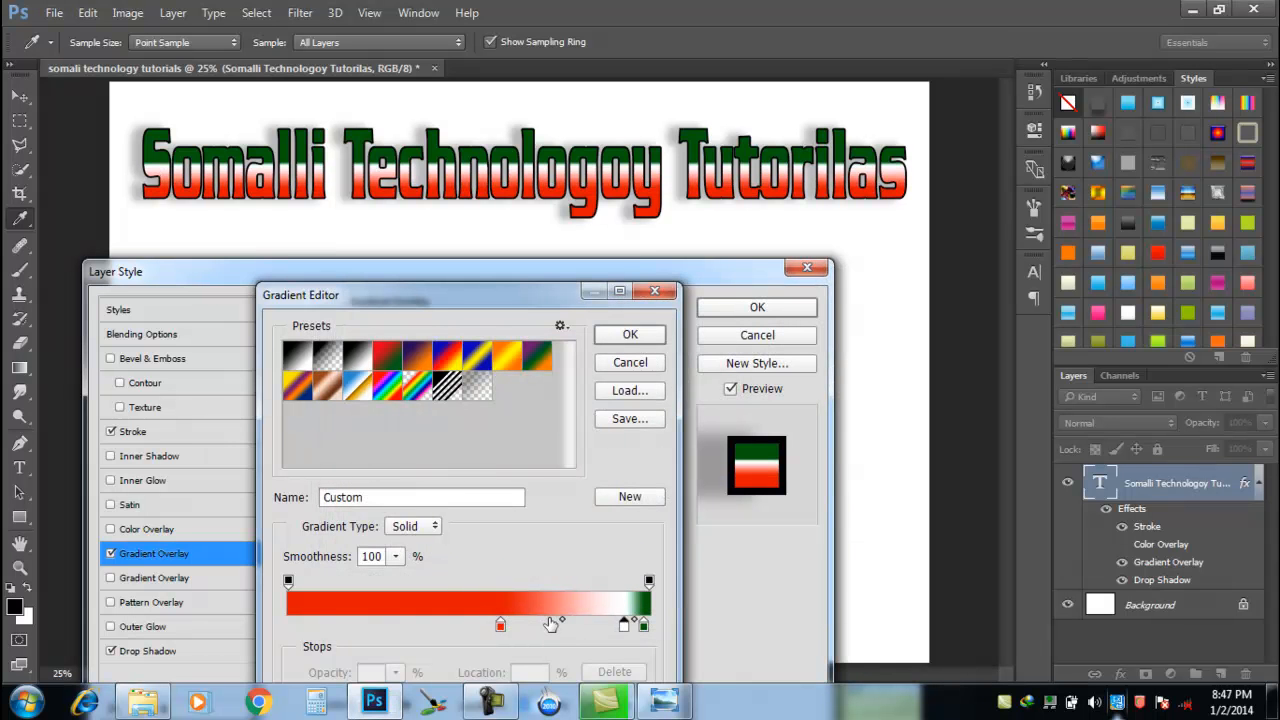
# Step: Add a second white stop to the gradient, just beside the red stop
pyautogui.click(550, 624)
pyautogui.doubleClick(548, 626)
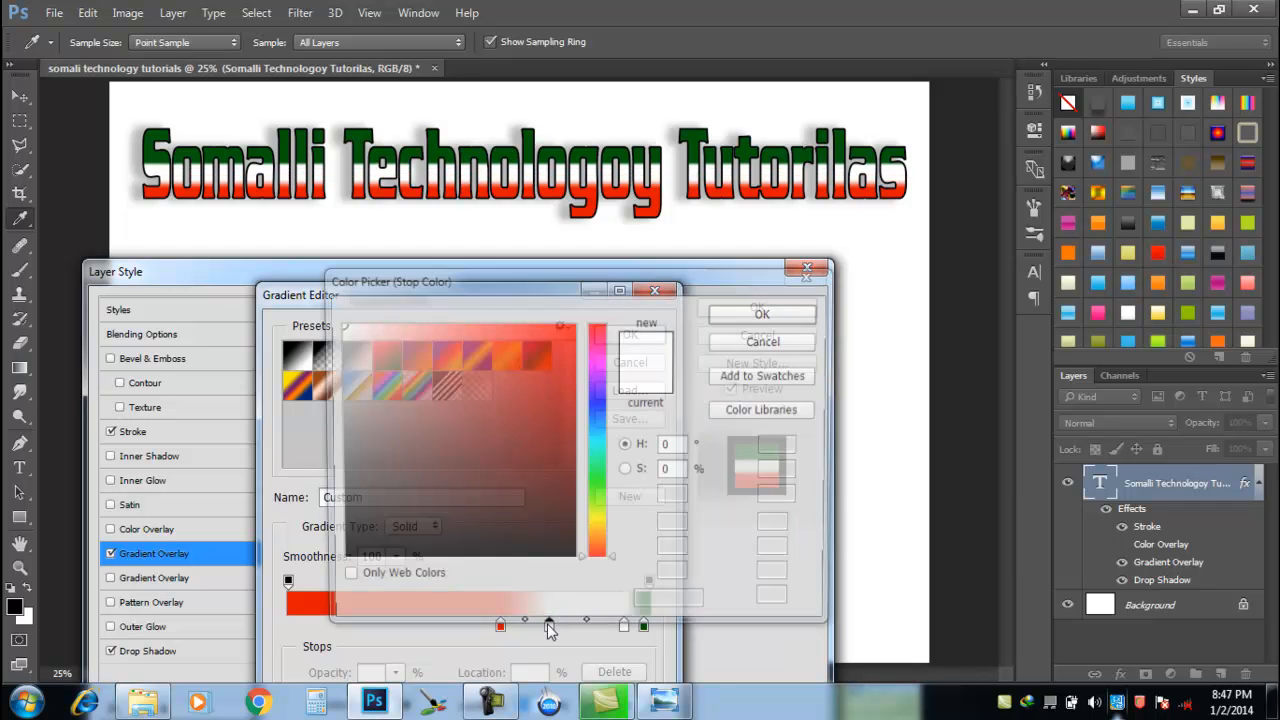
pyautogui.click(742, 315)
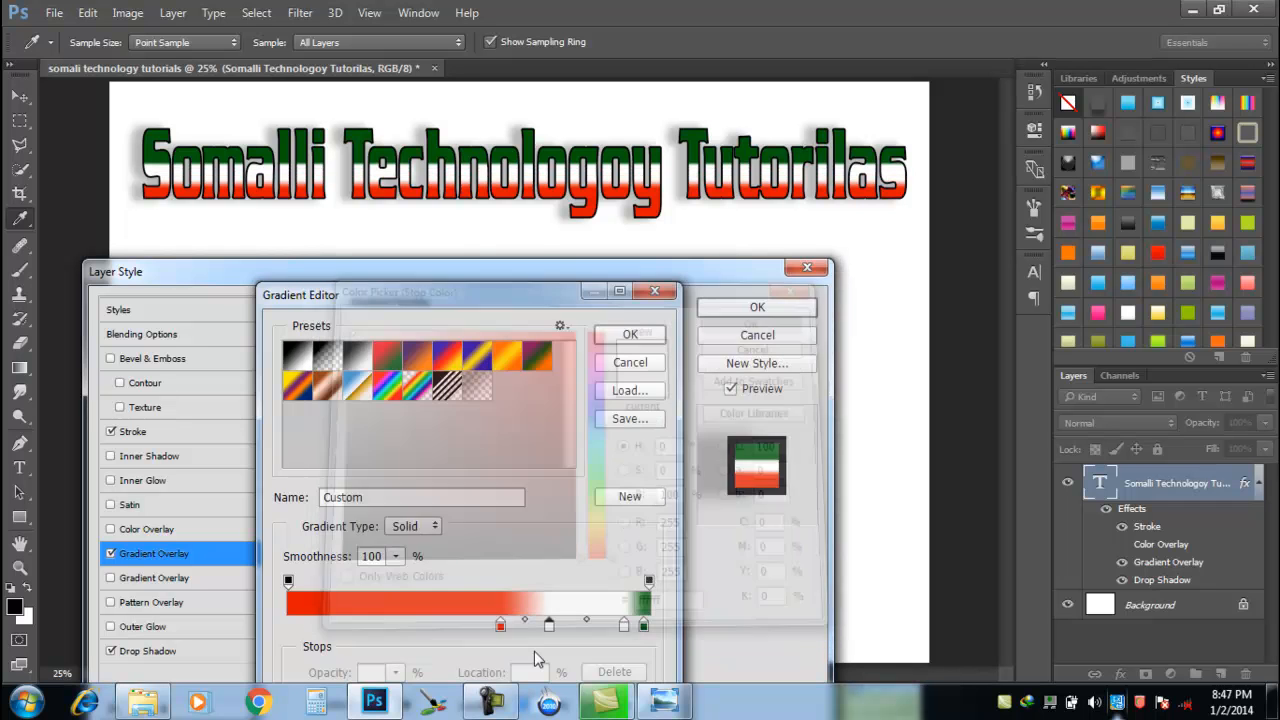
pyautogui.moveTo(548, 624); pyautogui.dragTo(534, 626)
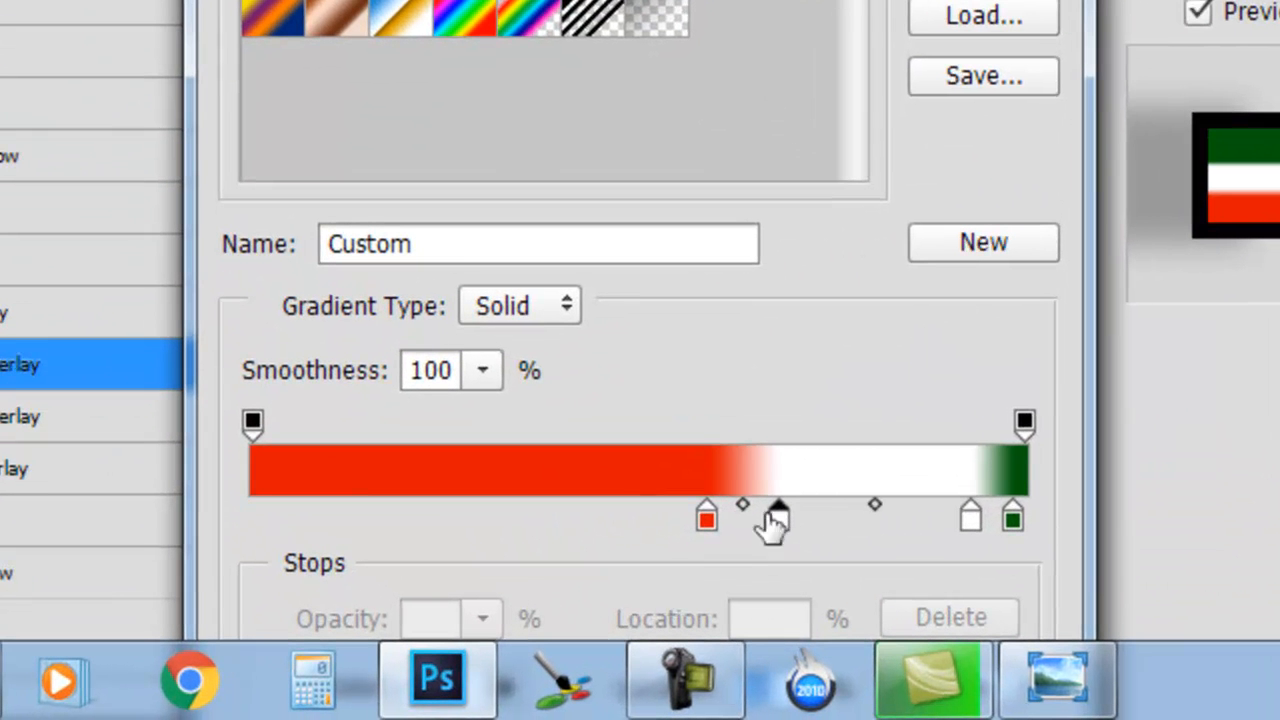
# Step: Move the outer white stop against the green one, shift the inner white and red stops toward green, and apply the gradient
pyautogui.moveTo(977, 518)
pyautogui.mouseDown()
pyautogui.moveTo(990, 527)
pyautogui.moveTo(999, 510)
pyautogui.mouseUp()
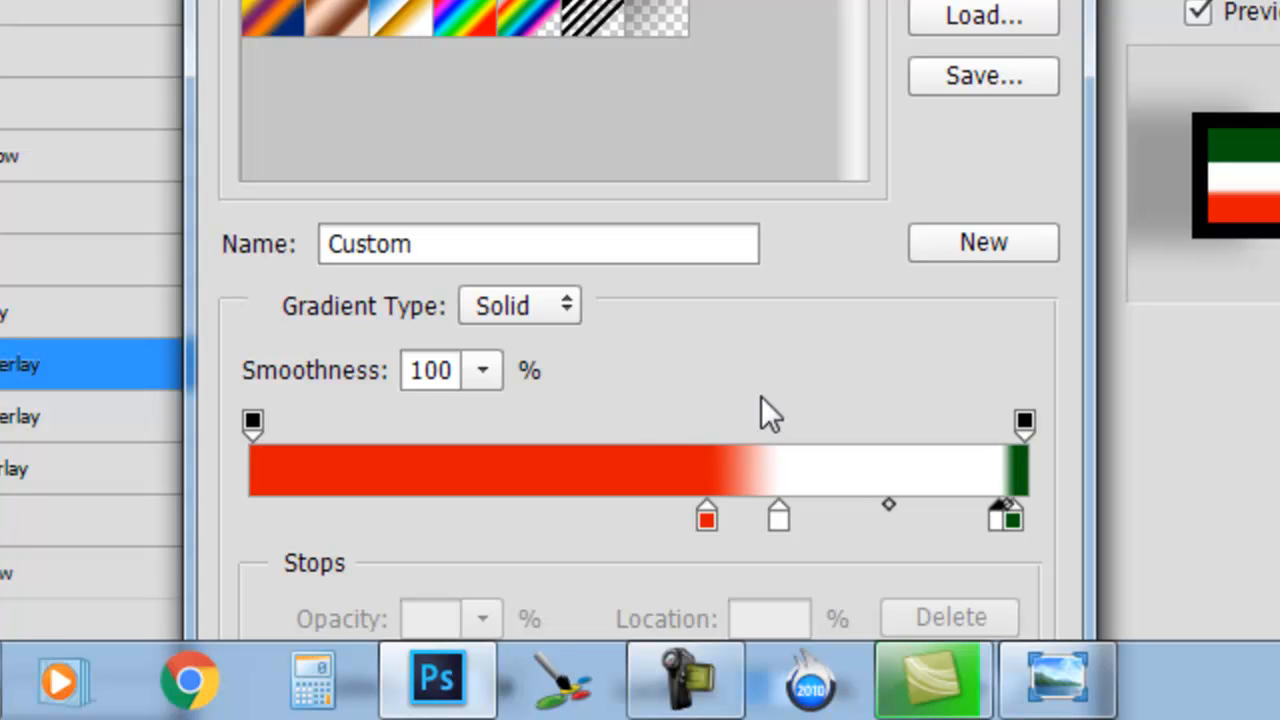
pyautogui.moveTo(778, 516); pyautogui.dragTo(862, 512)
pyautogui.click(708, 516)
pyautogui.moveTo(710, 516); pyautogui.dragTo(751, 518)
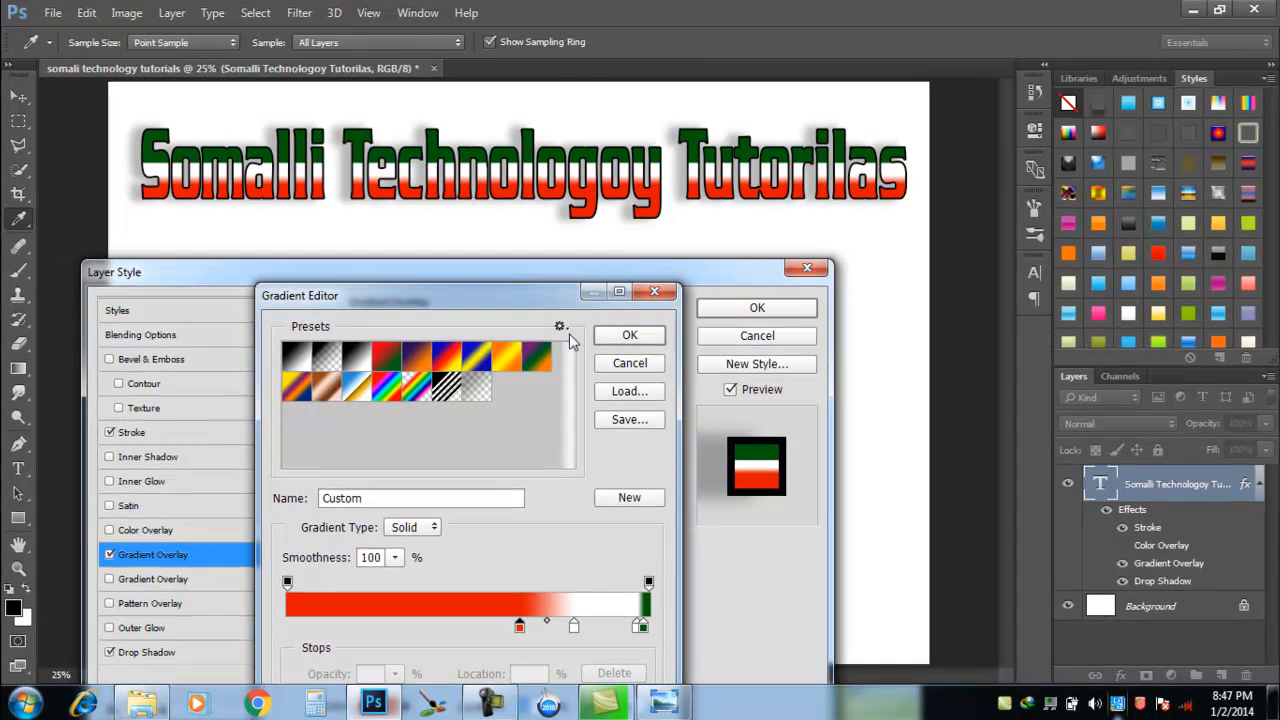
pyautogui.click(629, 334)
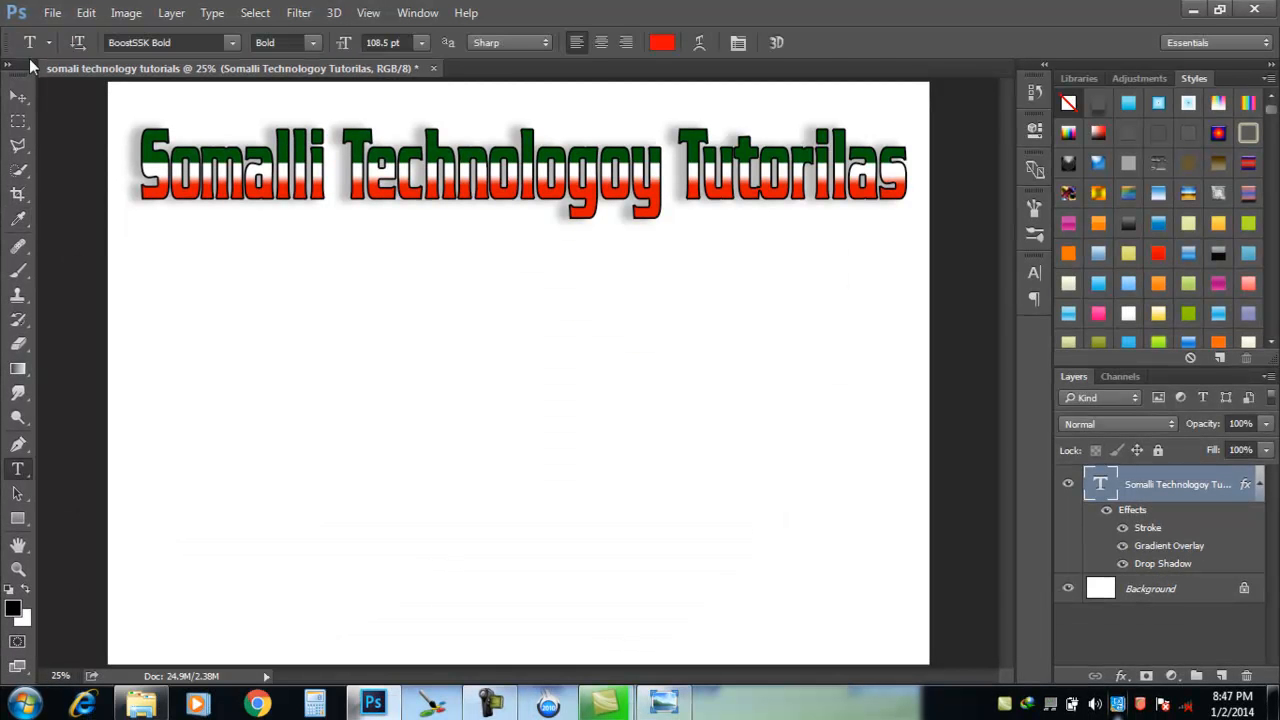
# Step: Duplicate the headline text layer and place the copy directly below the original
pyautogui.click(18, 96)
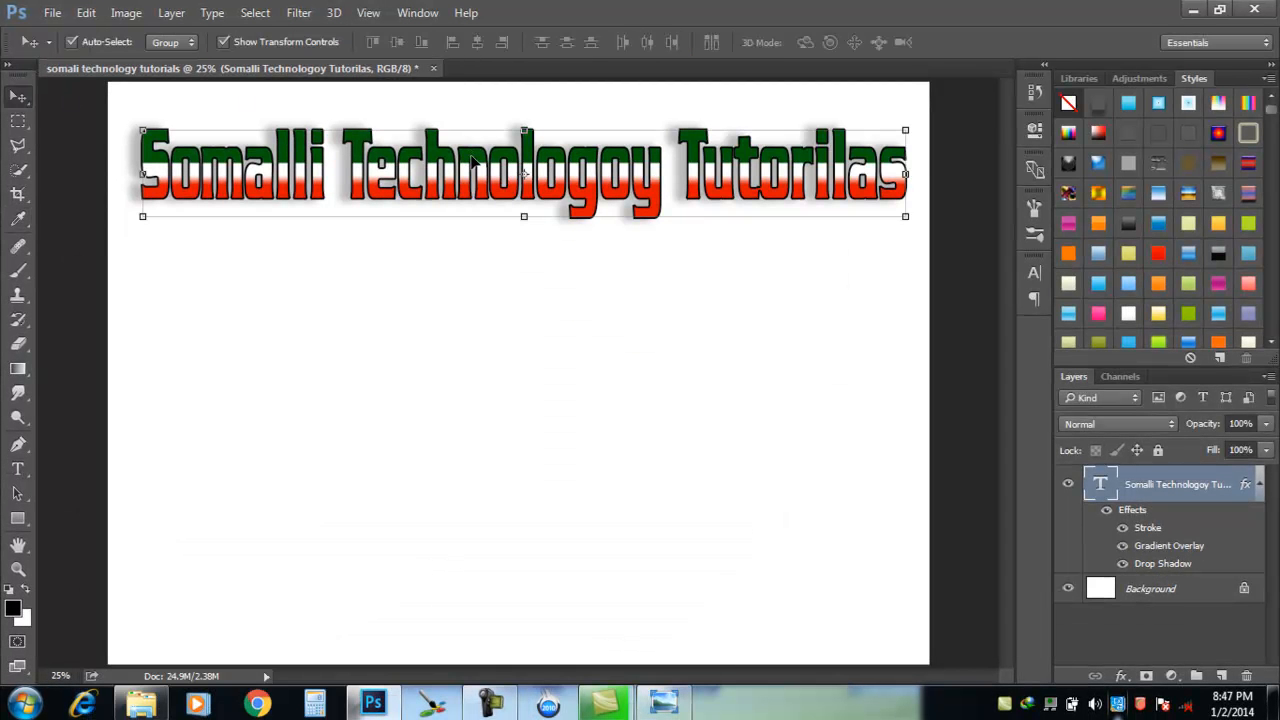
pyautogui.hotkey('ctrl', 'j')
pyautogui.moveTo(464, 184); pyautogui.dragTo(460, 268)
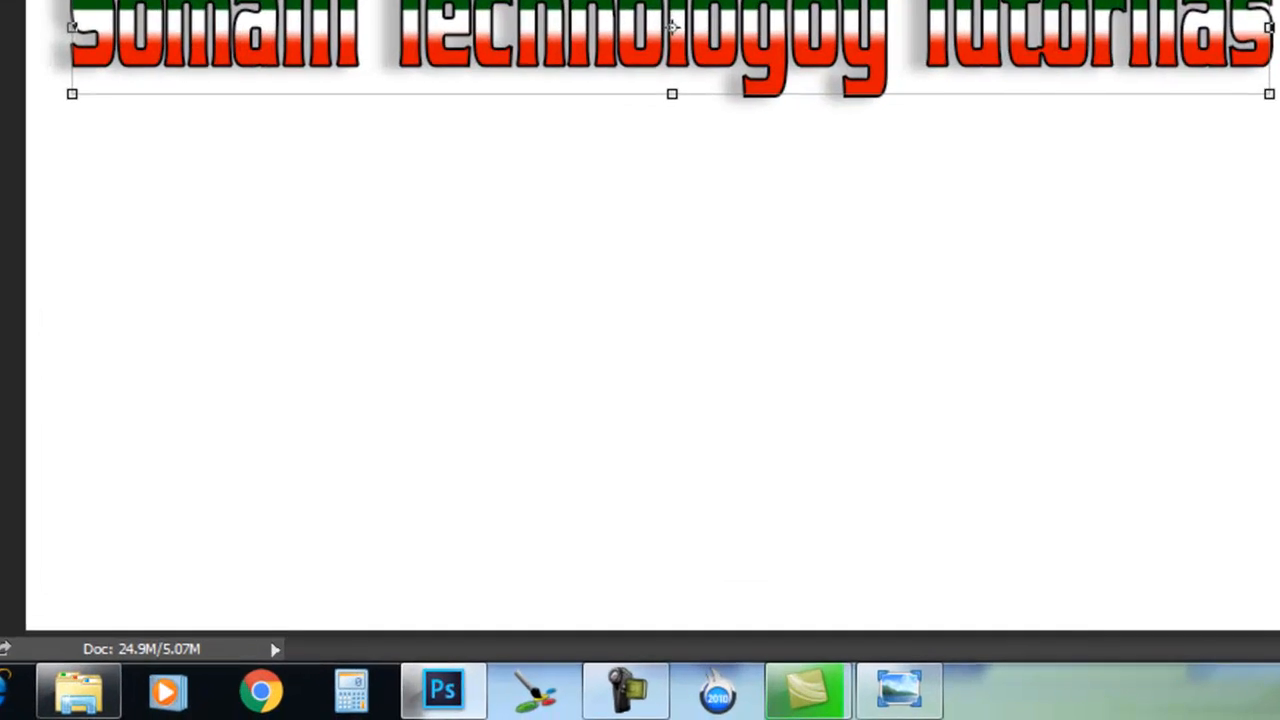
# Step: Change the green stop in the copied headline's Gradient Overlay to blue 0035ce
pyautogui.doubleClick(1218, 484)
pyautogui.moveTo(909, 0); pyautogui.dragTo(641, 115)
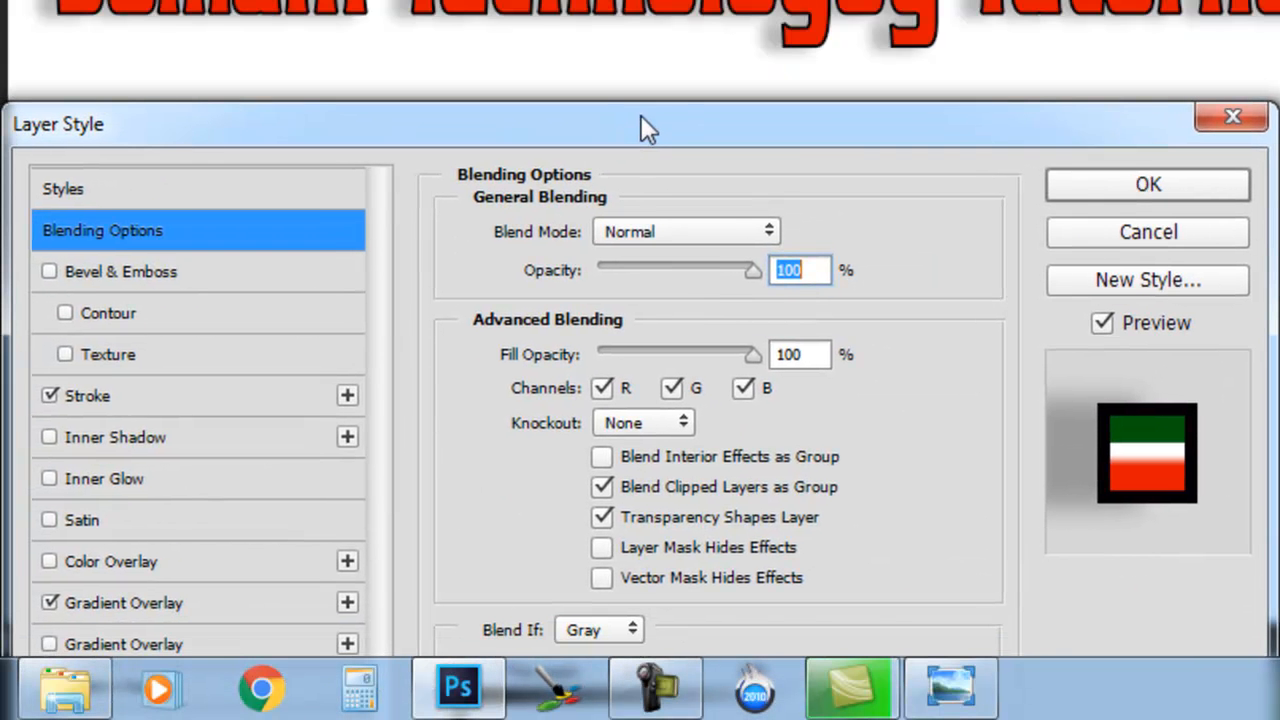
pyautogui.click(194, 603)
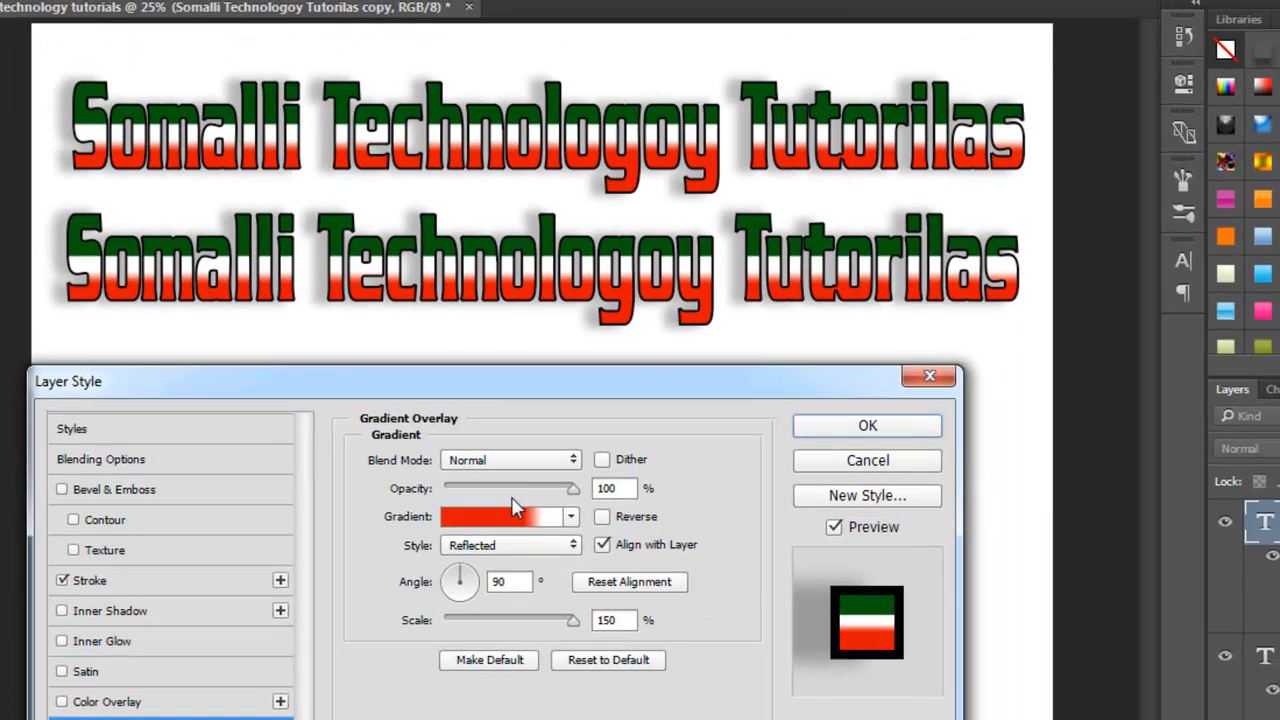
pyautogui.click(513, 525)
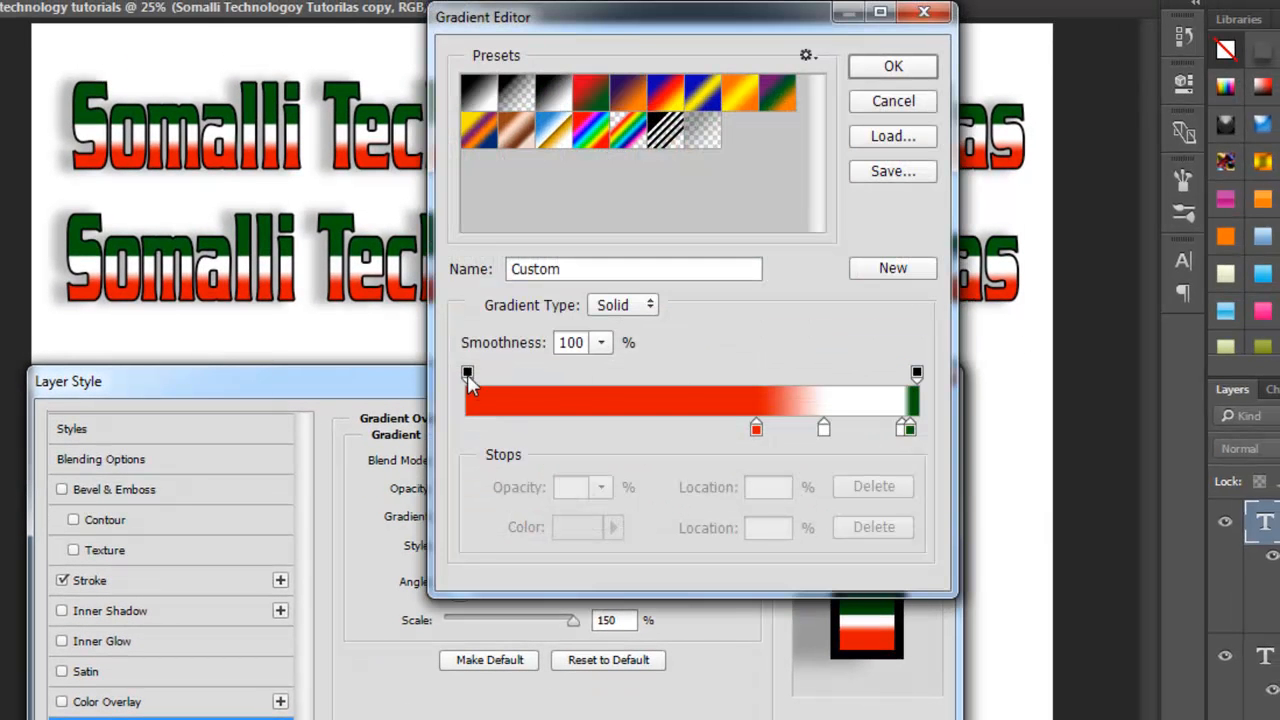
pyautogui.doubleClick(911, 431)
pyautogui.press('Escape')
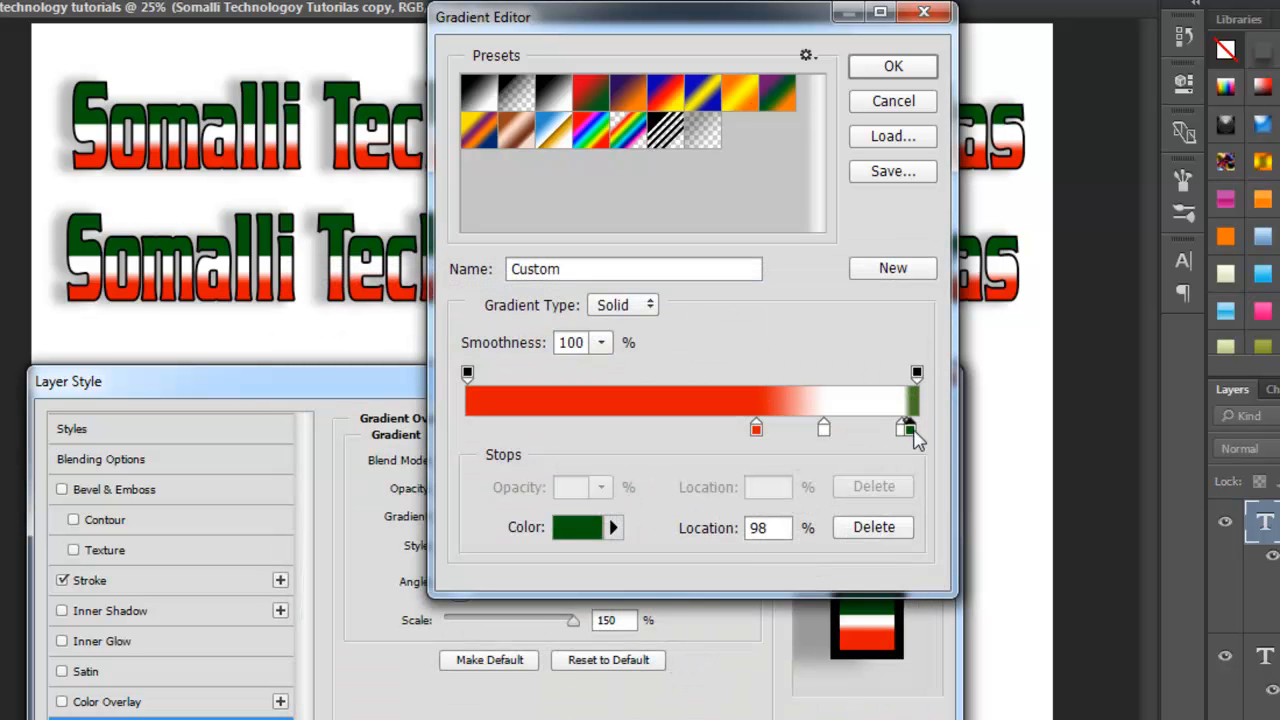
pyautogui.doubleClick(911, 431)
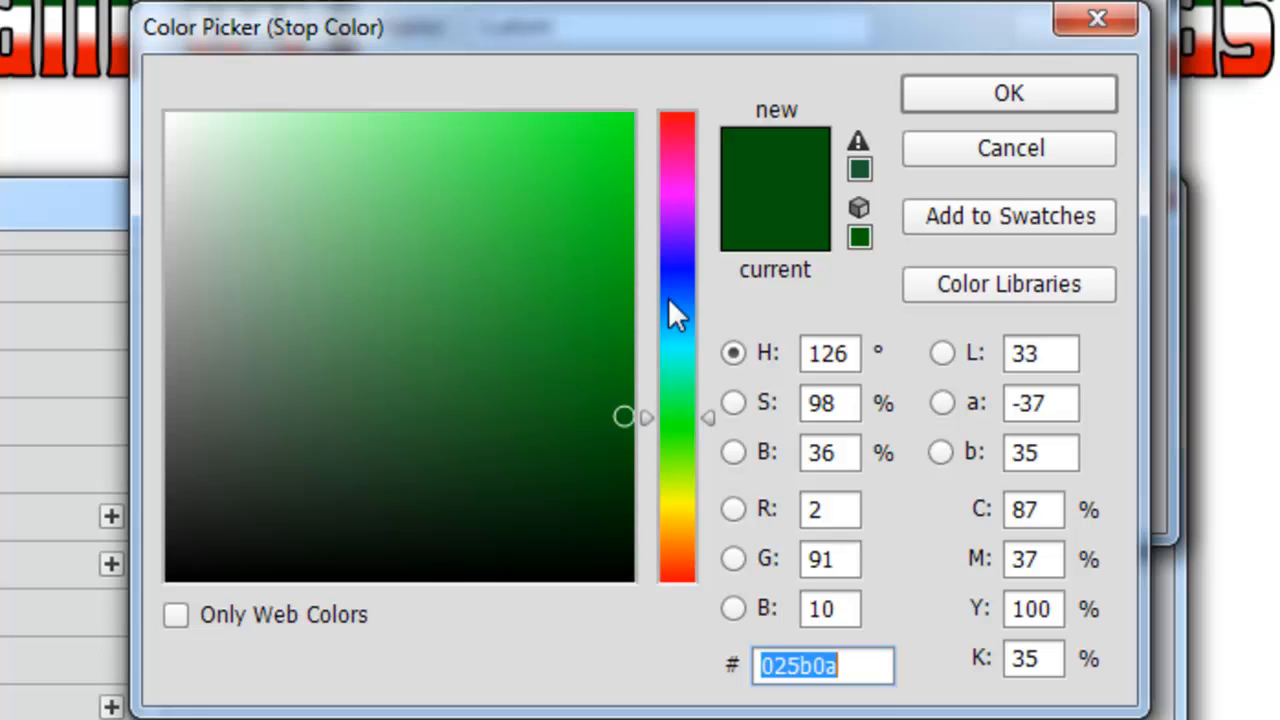
pyautogui.moveTo(648, 376); pyautogui.dragTo(655, 356)
pyautogui.moveTo(650, 235); pyautogui.dragTo(683, 290)
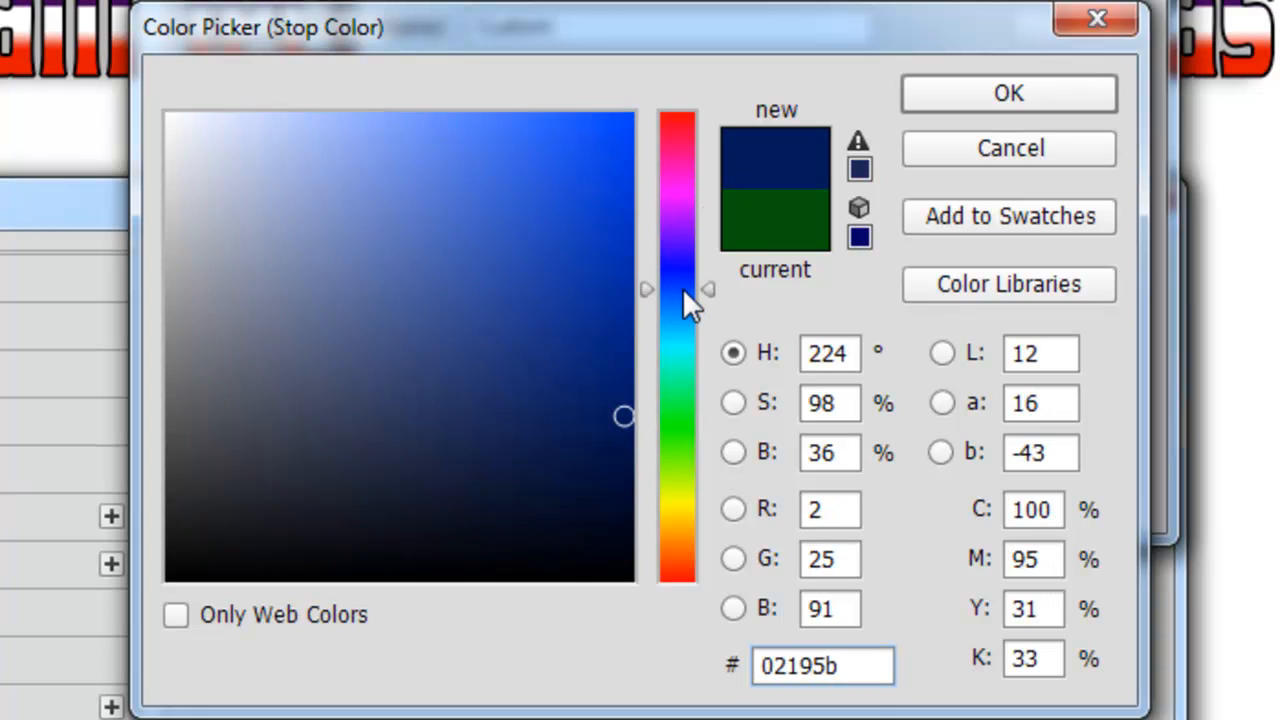
pyautogui.moveTo(608, 198); pyautogui.dragTo(662, 201)
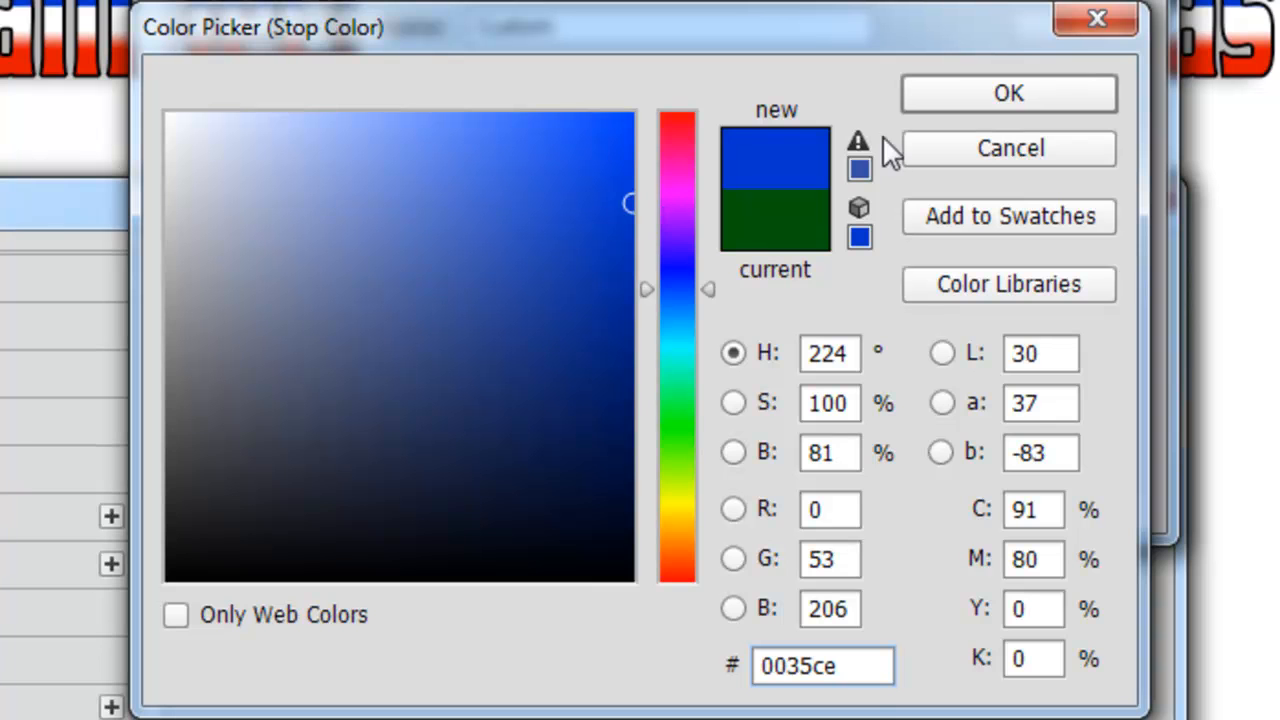
pyautogui.click(1008, 96)
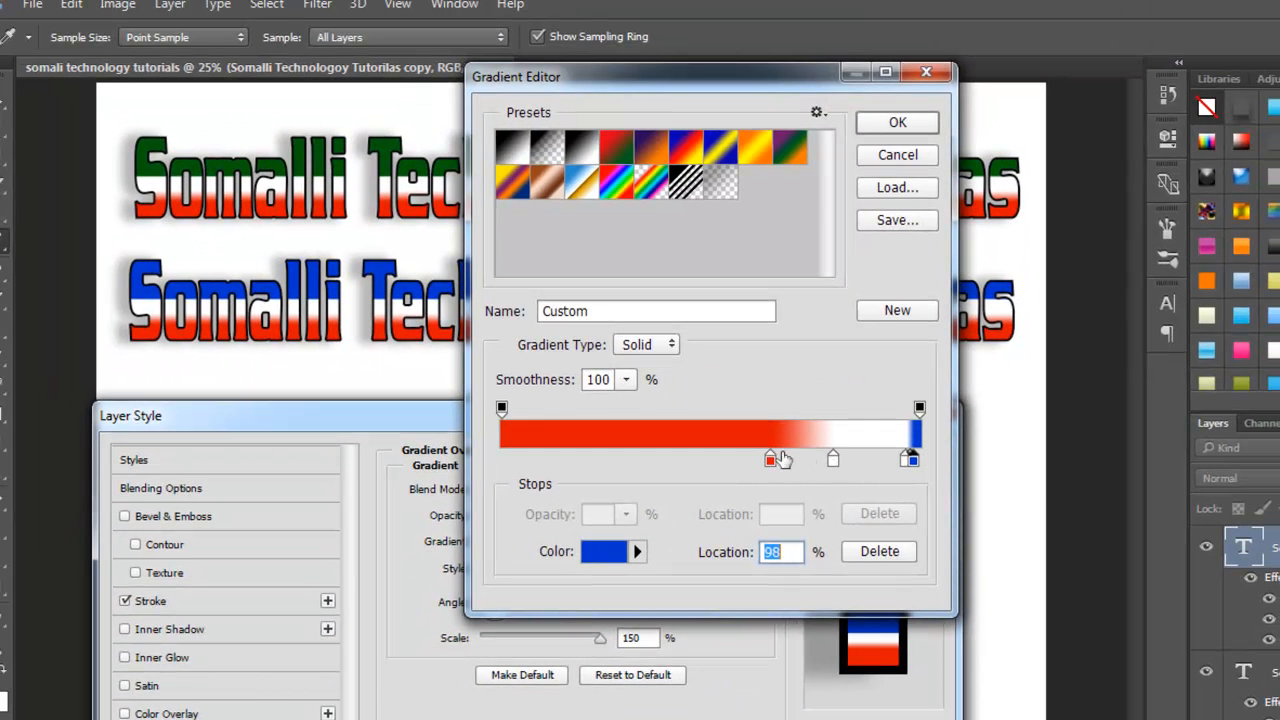
# Step: Change the copy's red gradient stop to green with hue 123, saturation 98 and brightness 52, and apply the layer style
pyautogui.click(770, 459)
pyautogui.doubleClick(769, 459)
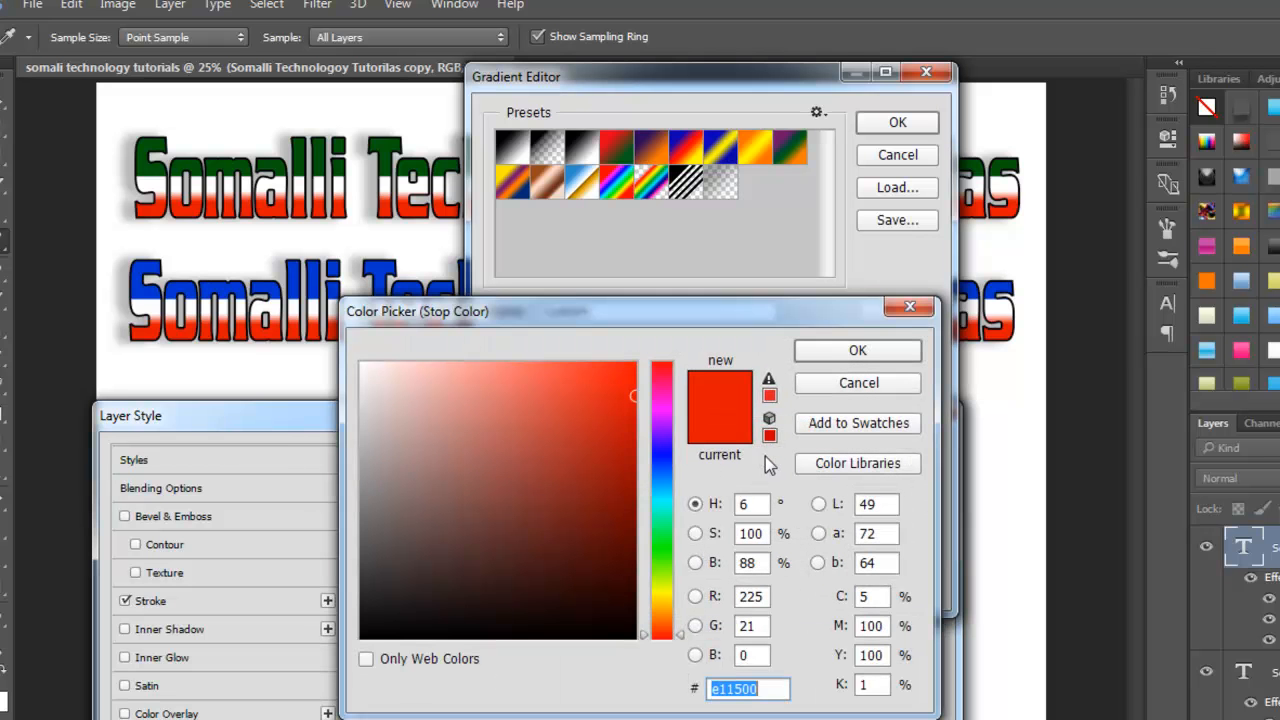
pyautogui.click(664, 544)
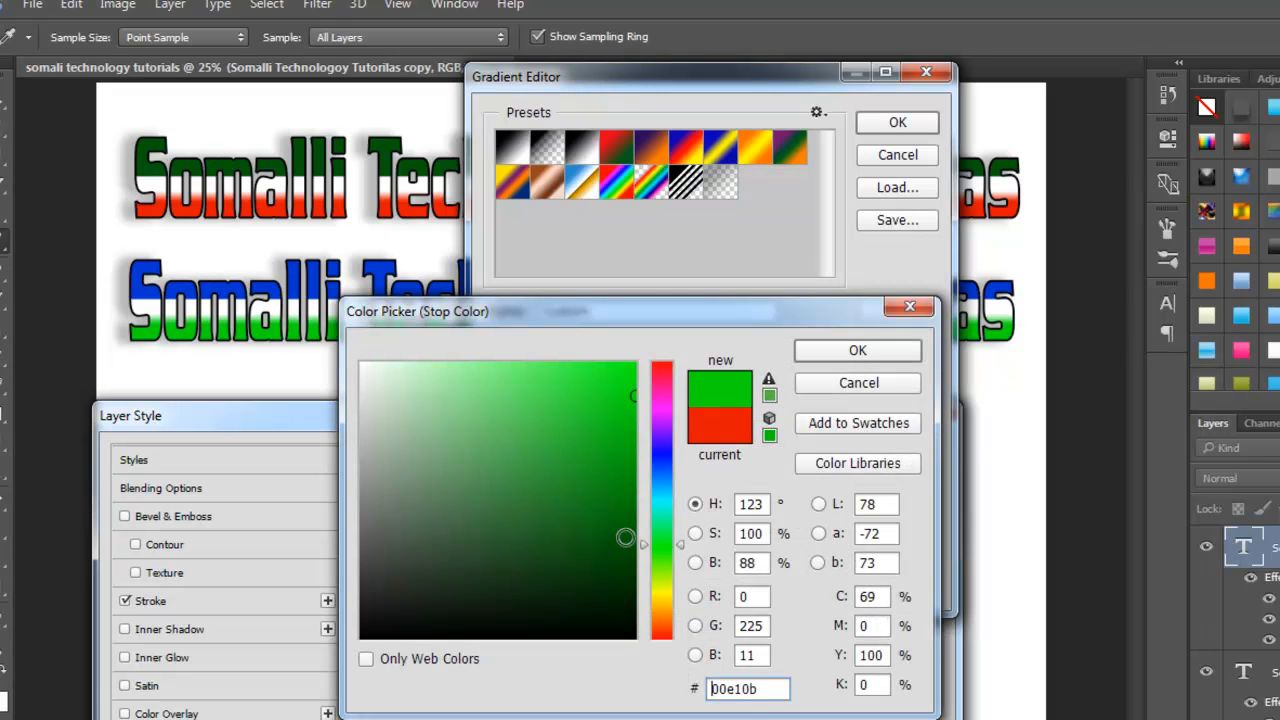
pyautogui.moveTo(626, 510); pyautogui.dragTo(630, 495)
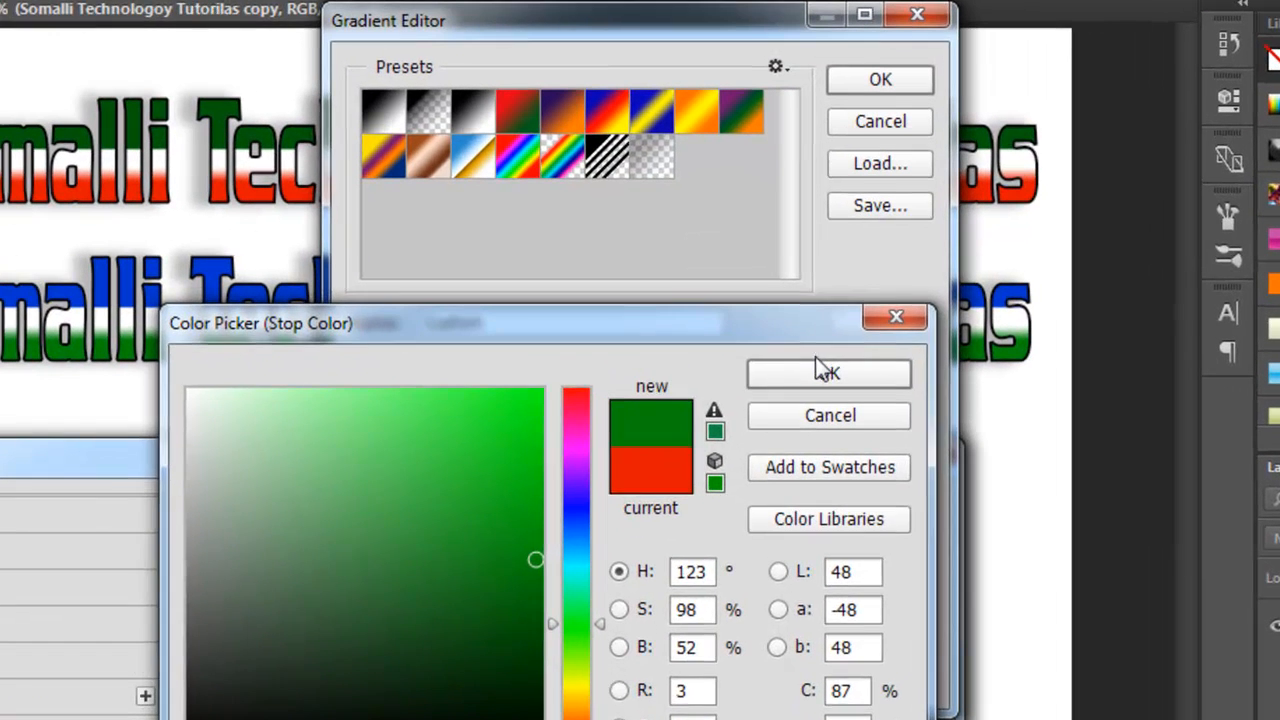
pyautogui.click(832, 351)
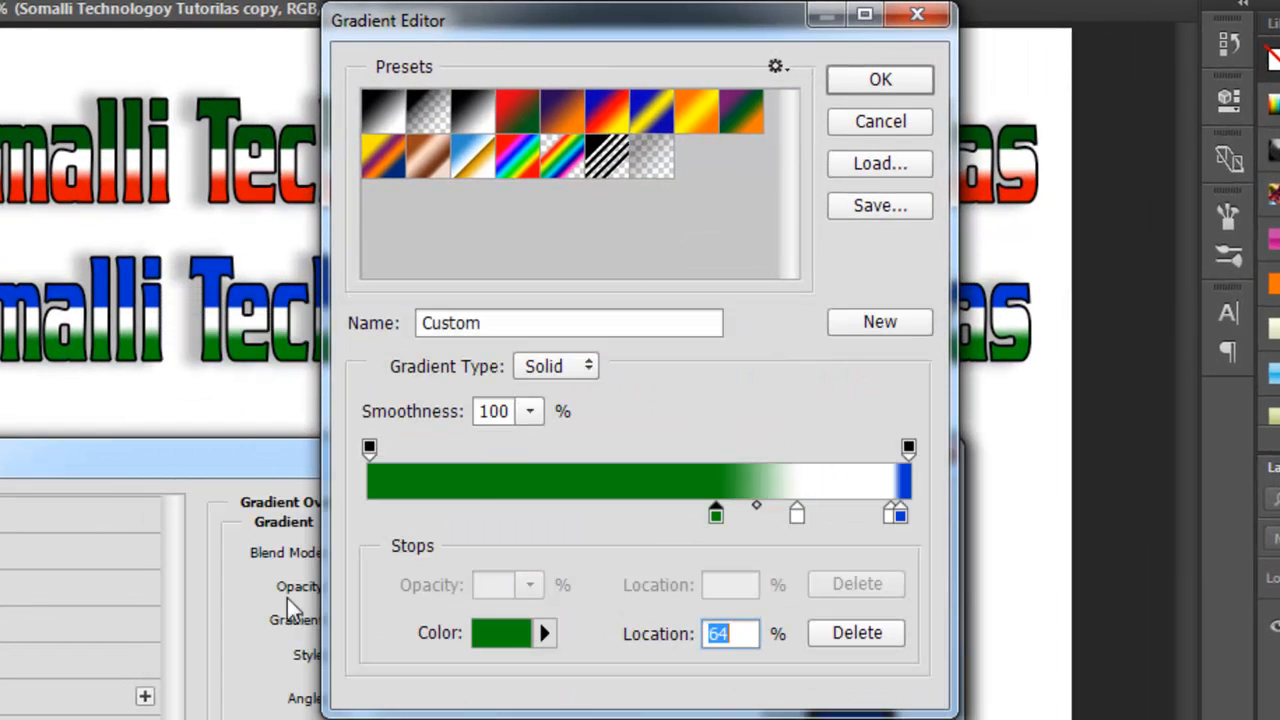
pyautogui.click(847, 83)
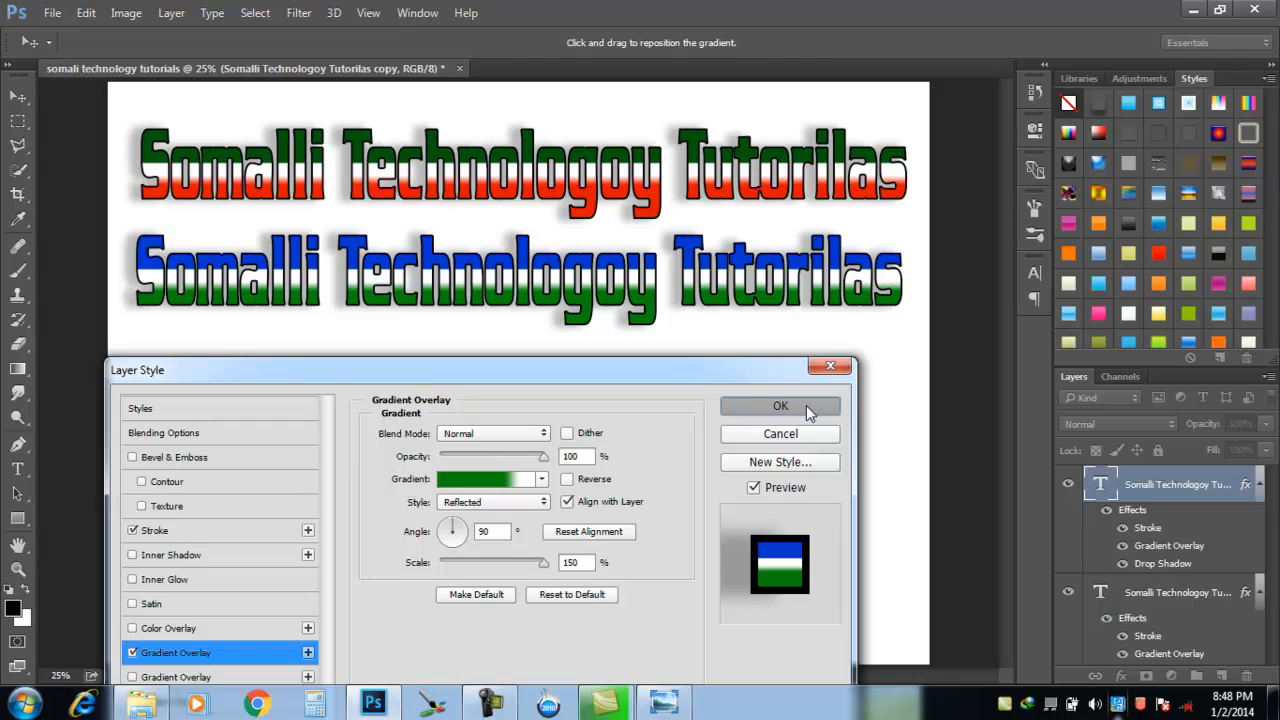
pyautogui.click(780, 406)
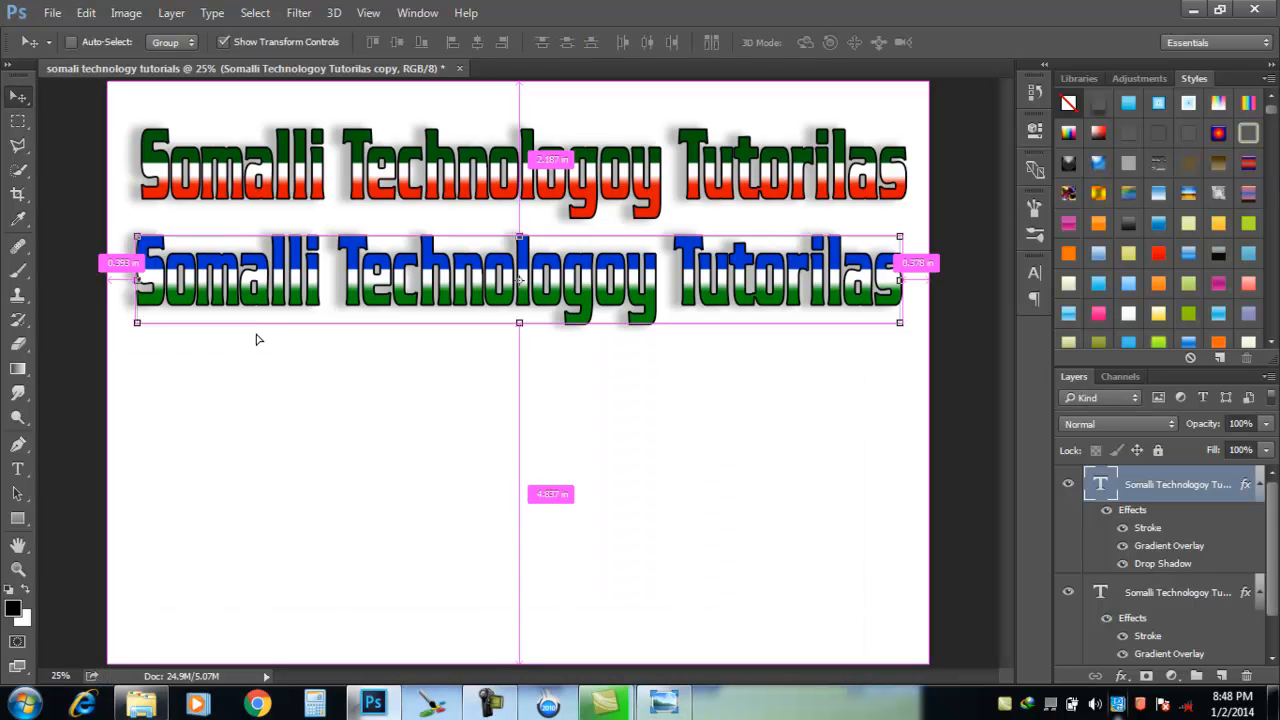
# Step: Duplicate the blue-white-green headline and place the new copy below it
pyautogui.hotkey('ctrl', 'j')
pyautogui.moveTo(408, 274); pyautogui.dragTo(413, 406)
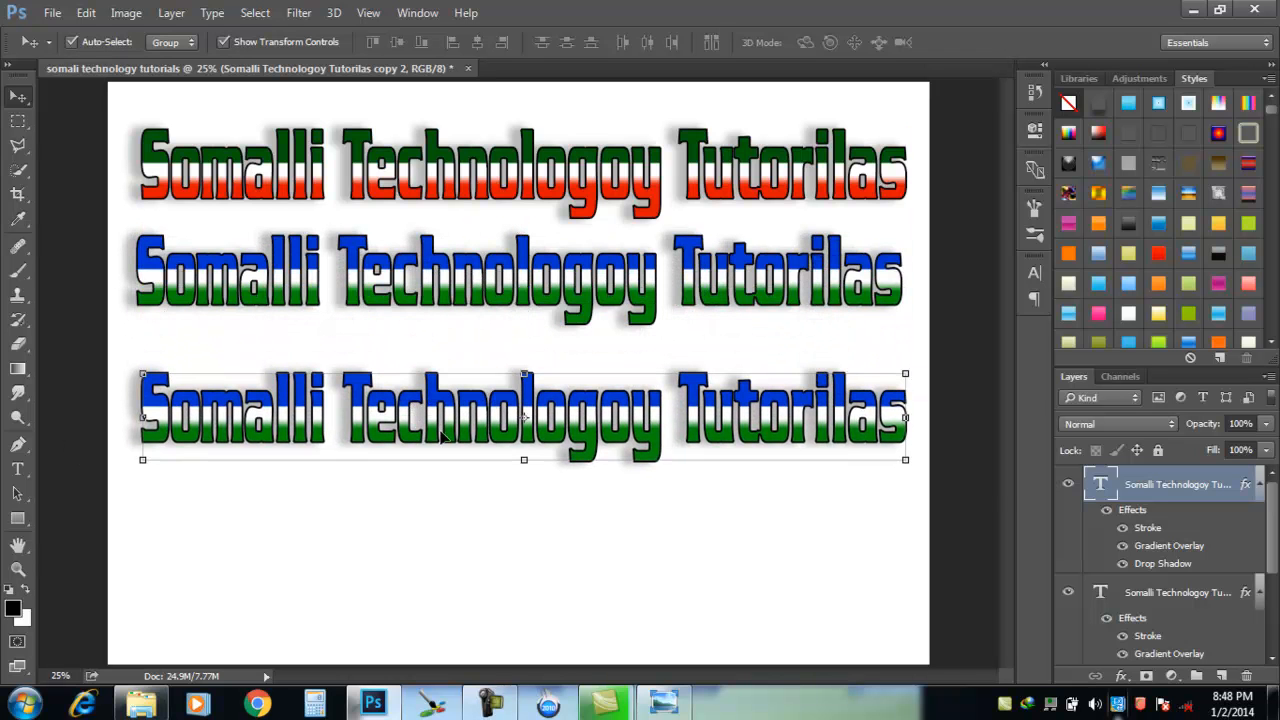
# Step: Replace the third headline's Gradient Overlay with a blue 0600ff Color Overlay
pyautogui.doubleClick(1190, 484)
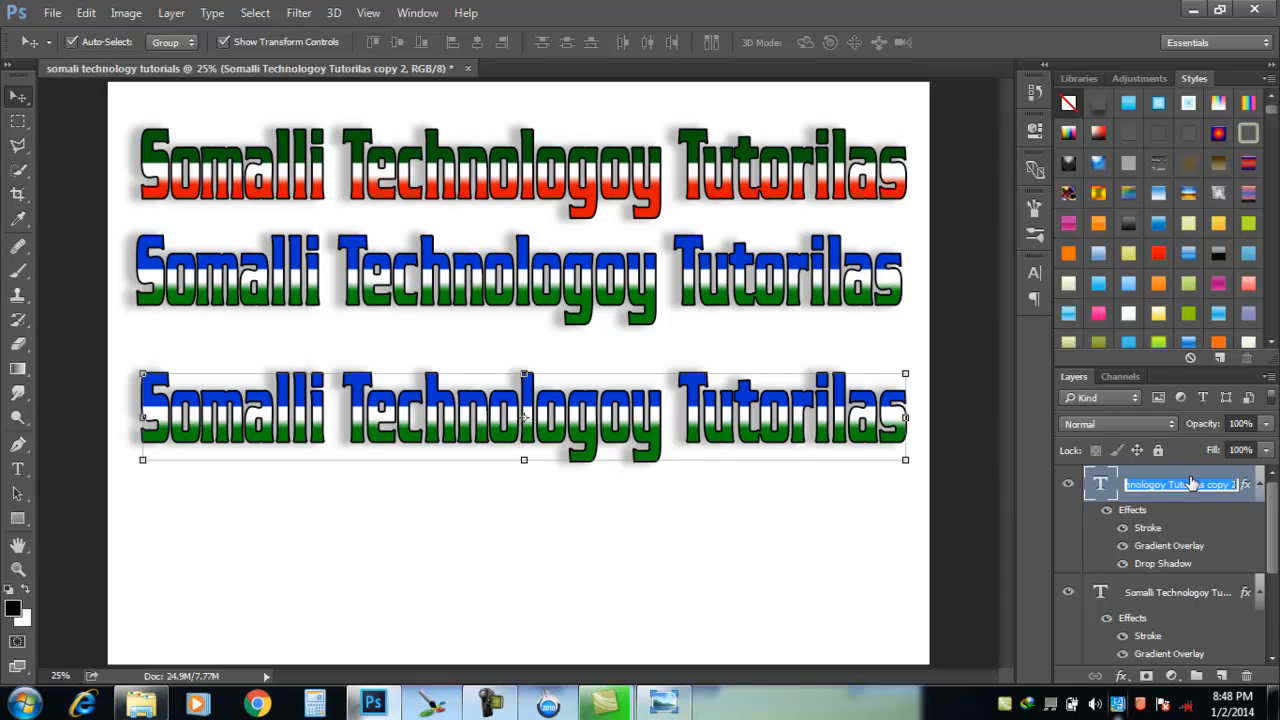
pyautogui.click(1190, 474)
pyautogui.doubleClick(1190, 474)
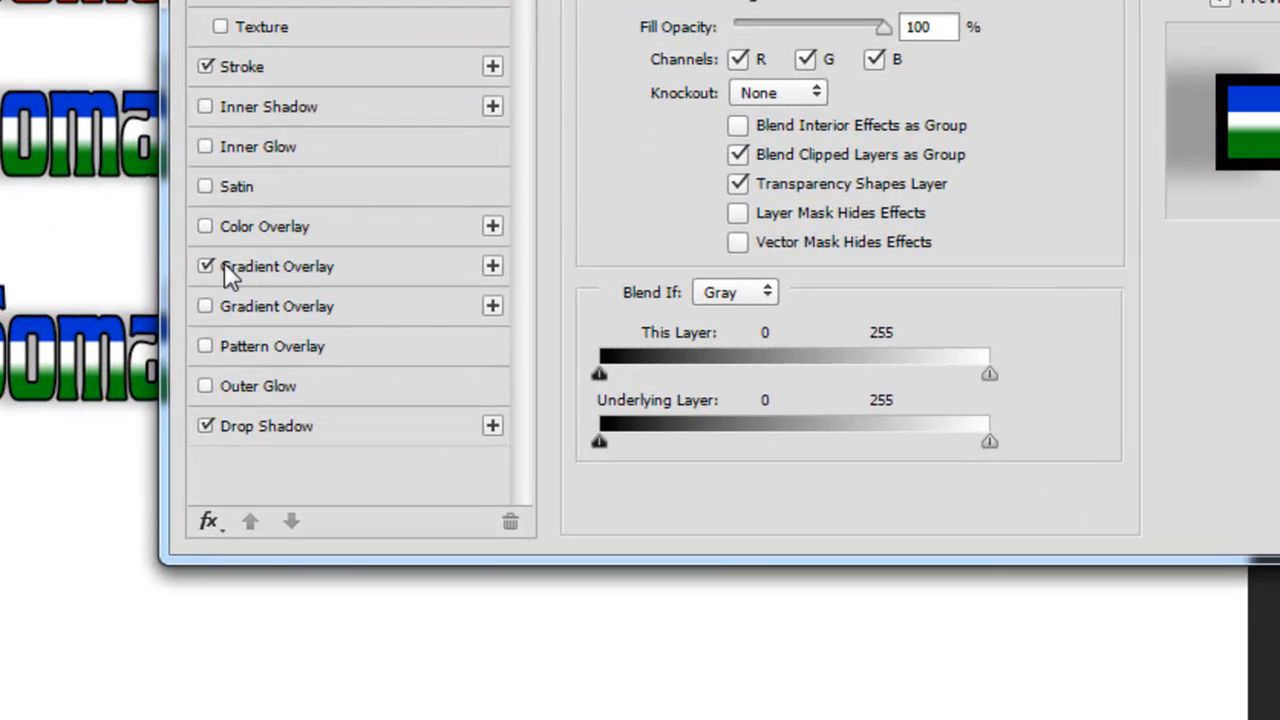
pyautogui.click(208, 265)
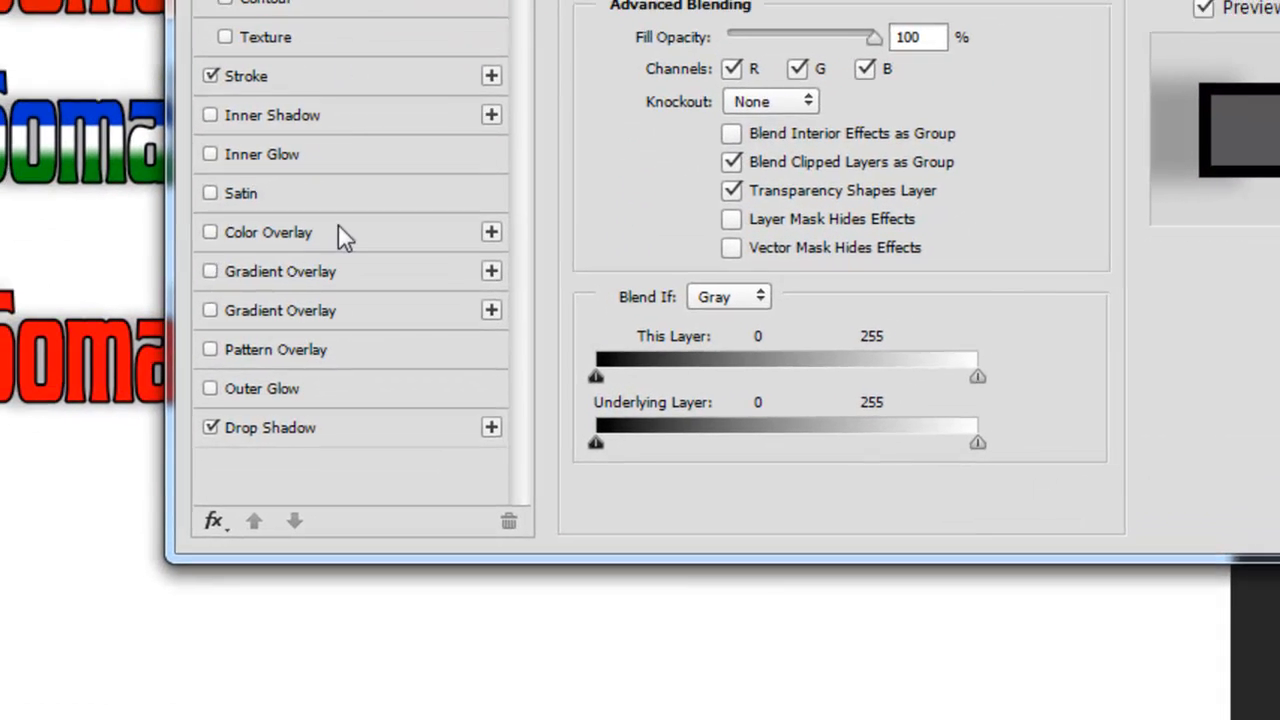
pyautogui.click(332, 226)
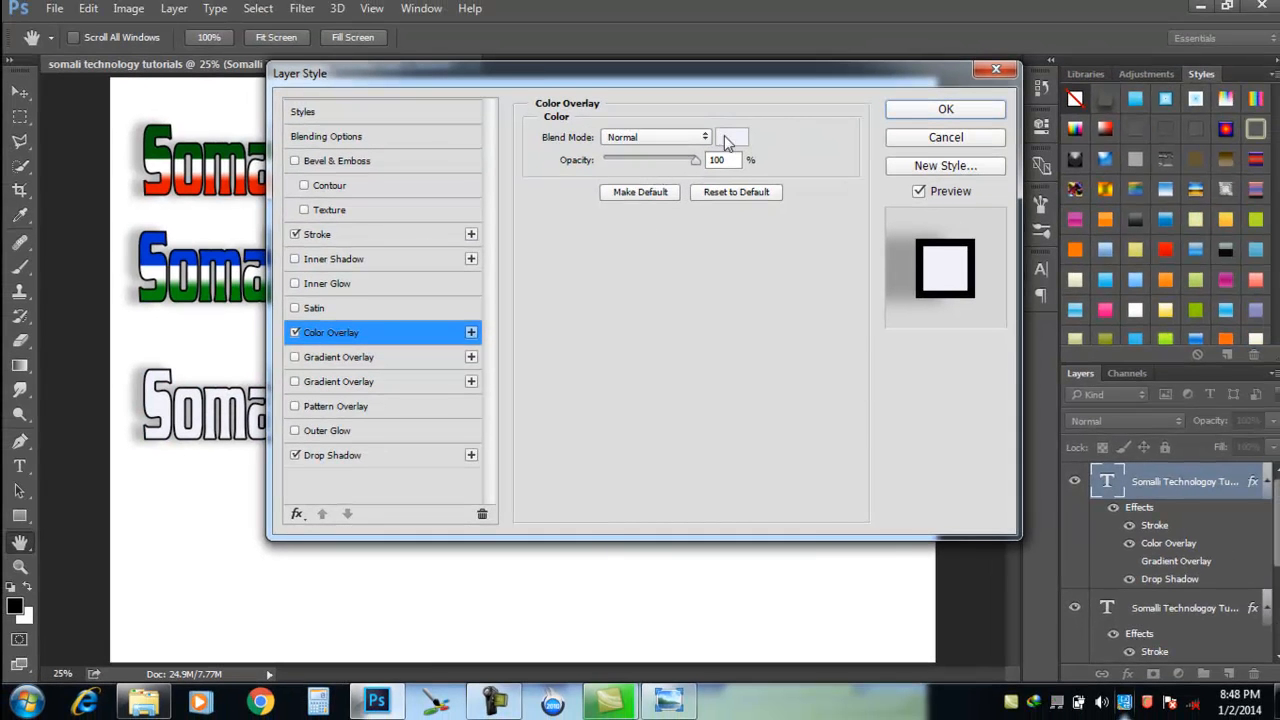
pyautogui.click(731, 137)
pyautogui.click(576, 322)
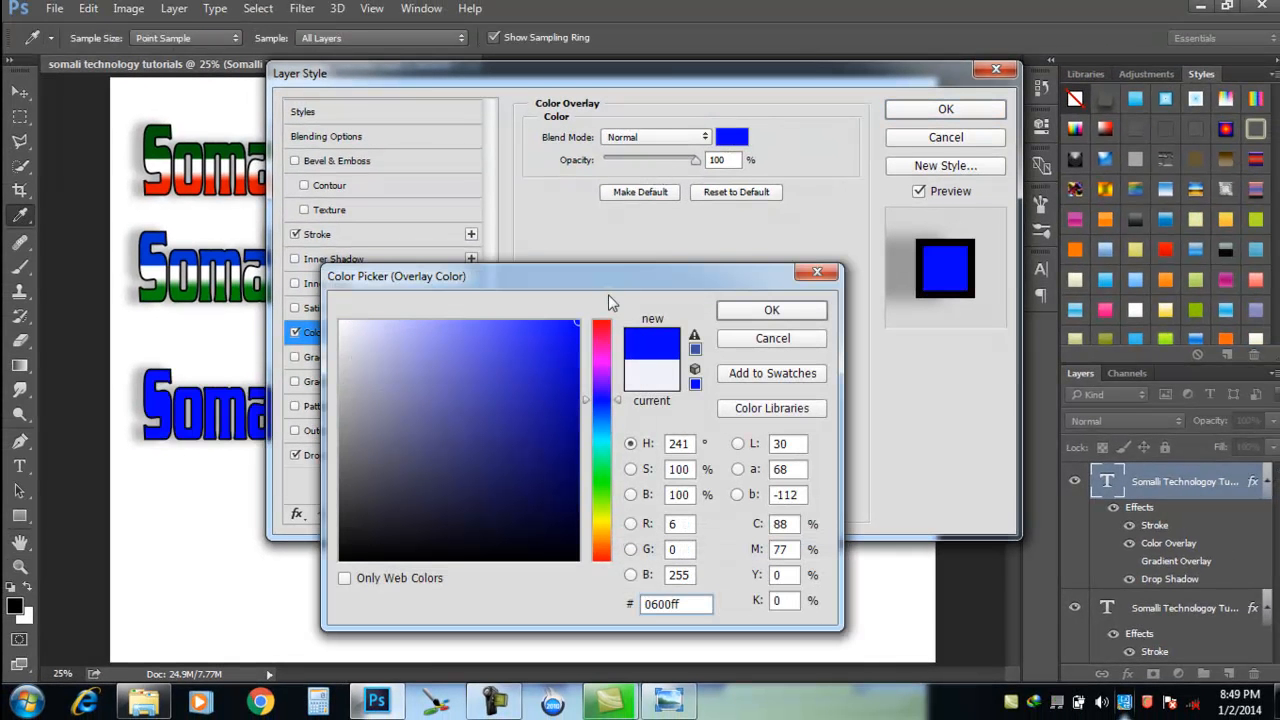
pyautogui.click(760, 310)
pyautogui.click(938, 112)
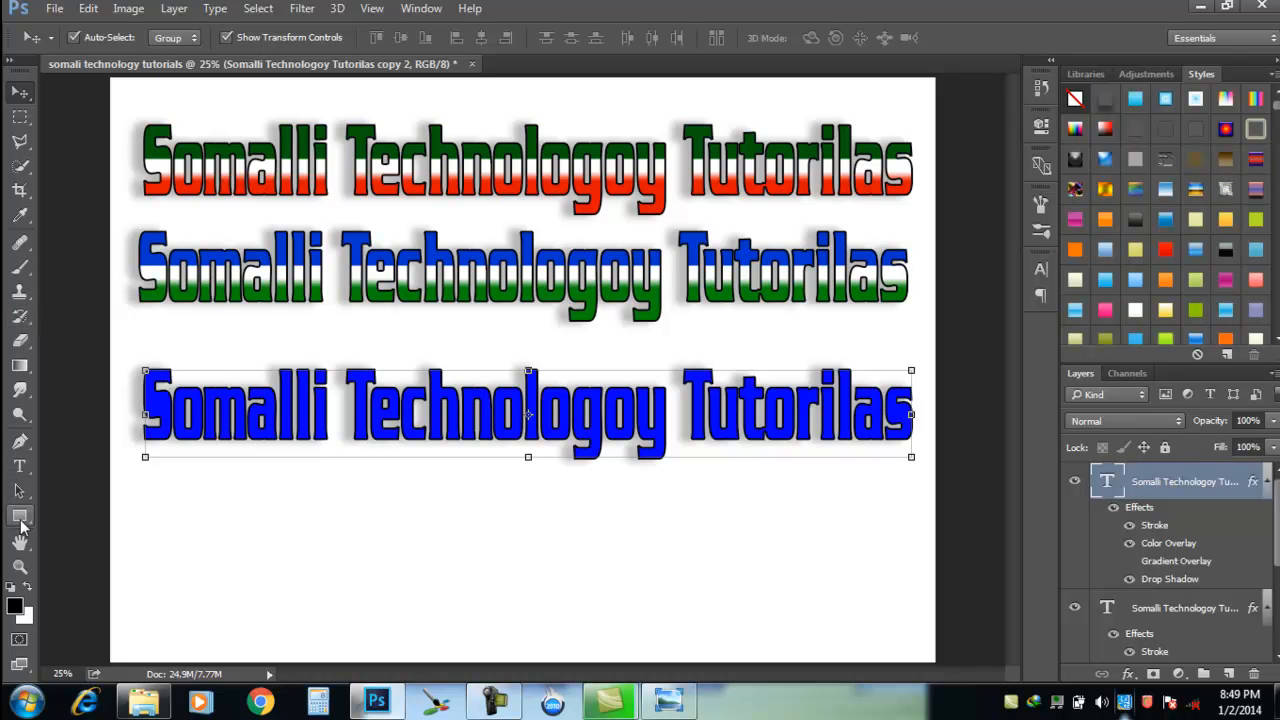
# Step: Draw a small blob custom shape over the T of "Technologoy" in the solid blue headline
pyautogui.click(20, 518)
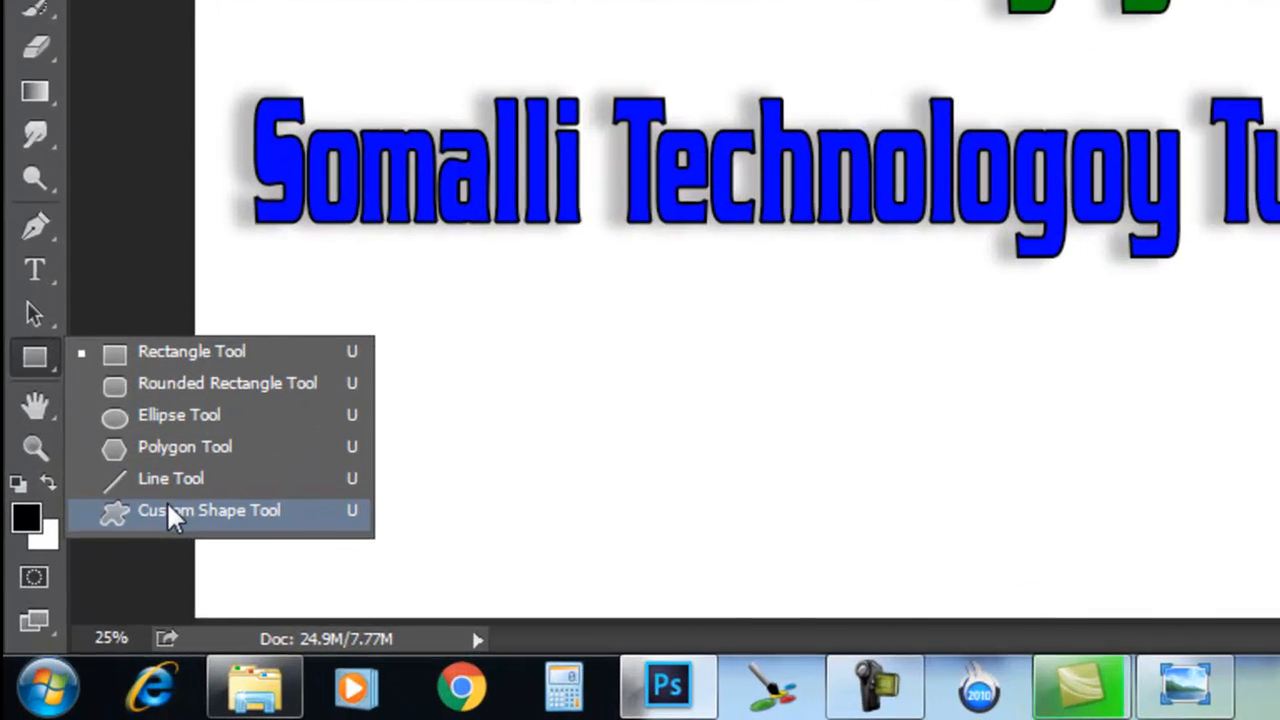
pyautogui.click(92, 596)
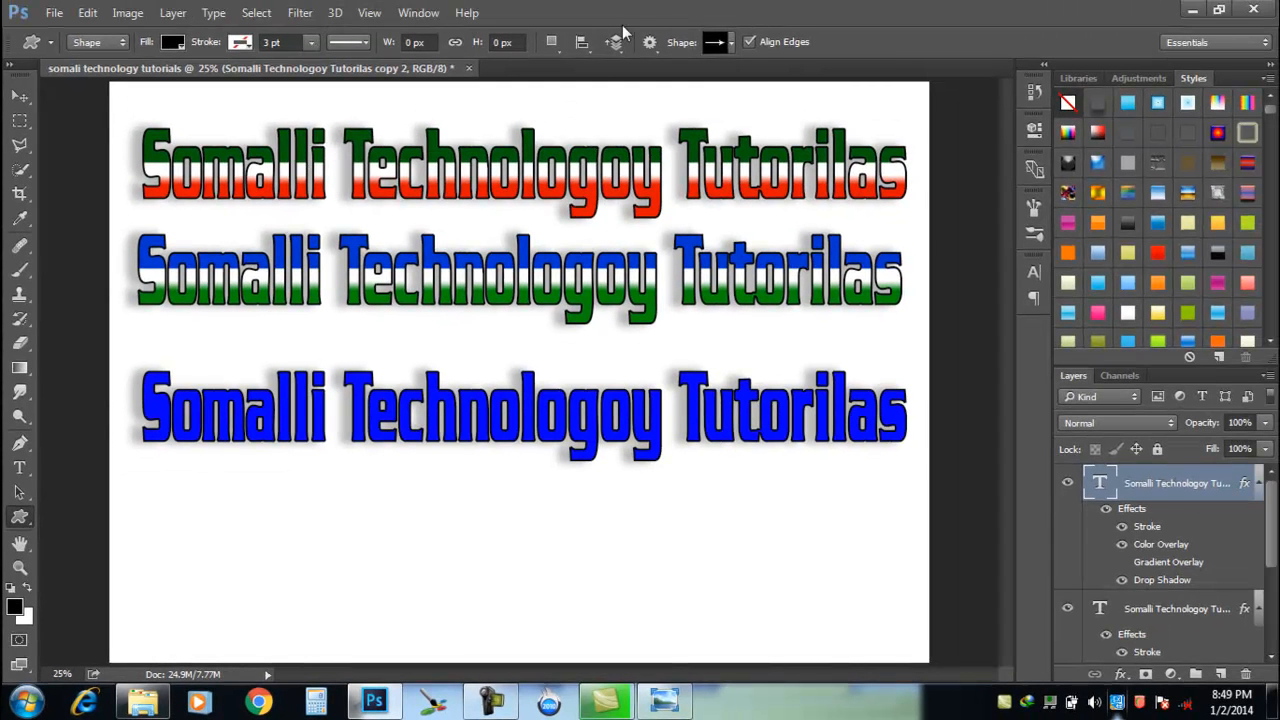
pyautogui.click(729, 42)
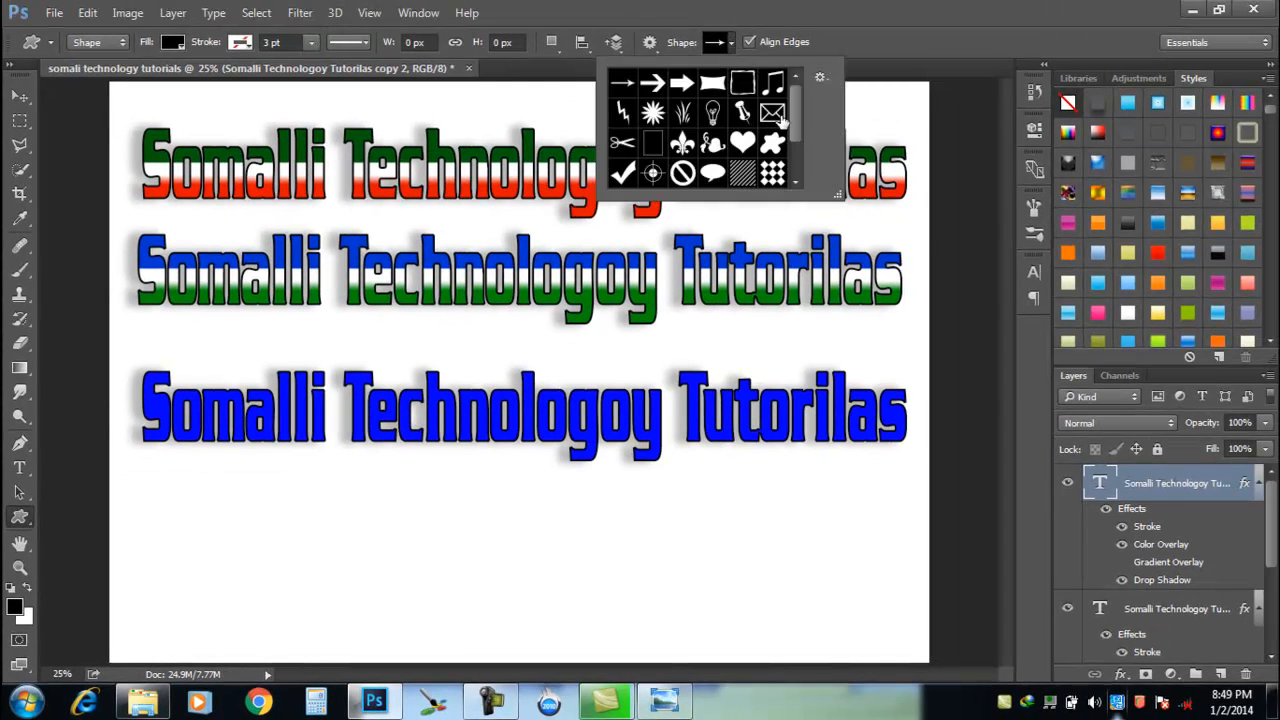
pyautogui.moveTo(792, 113)
pyautogui.mouseDown()
pyautogui.moveTo(799, 148)
pyautogui.moveTo(796, 100)
pyautogui.mouseUp()
pyautogui.click(773, 145)
pyautogui.doubleClick(778, 139)
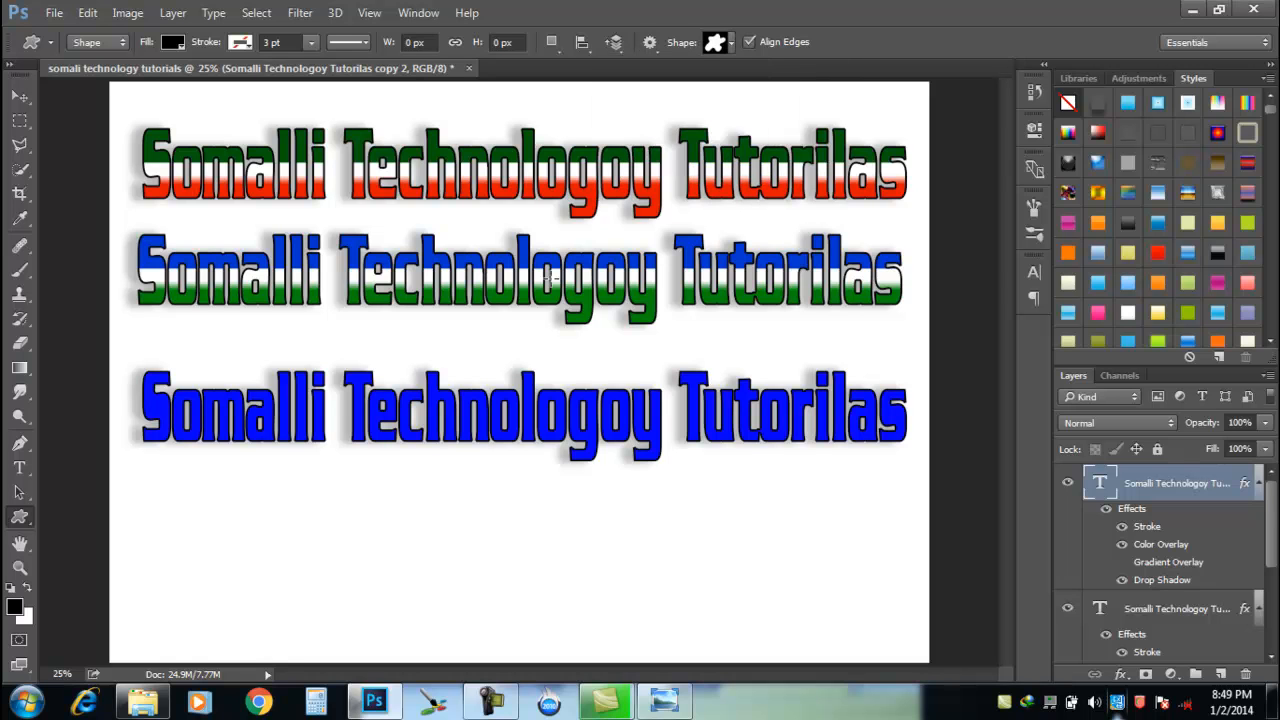
pyautogui.moveTo(355, 376); pyautogui.dragTo(374, 395)
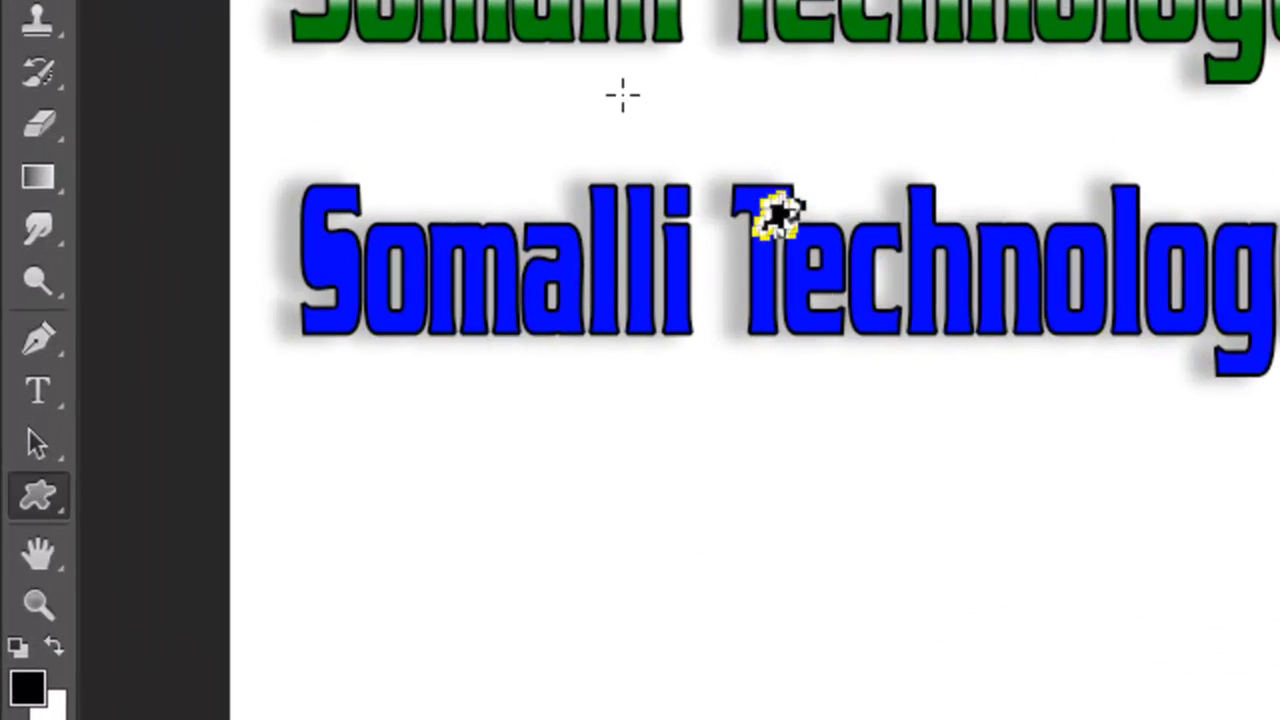
# Step: Scale the blob shape down slightly so it fits within the crossbar of the blue T
pyautogui.press('v')
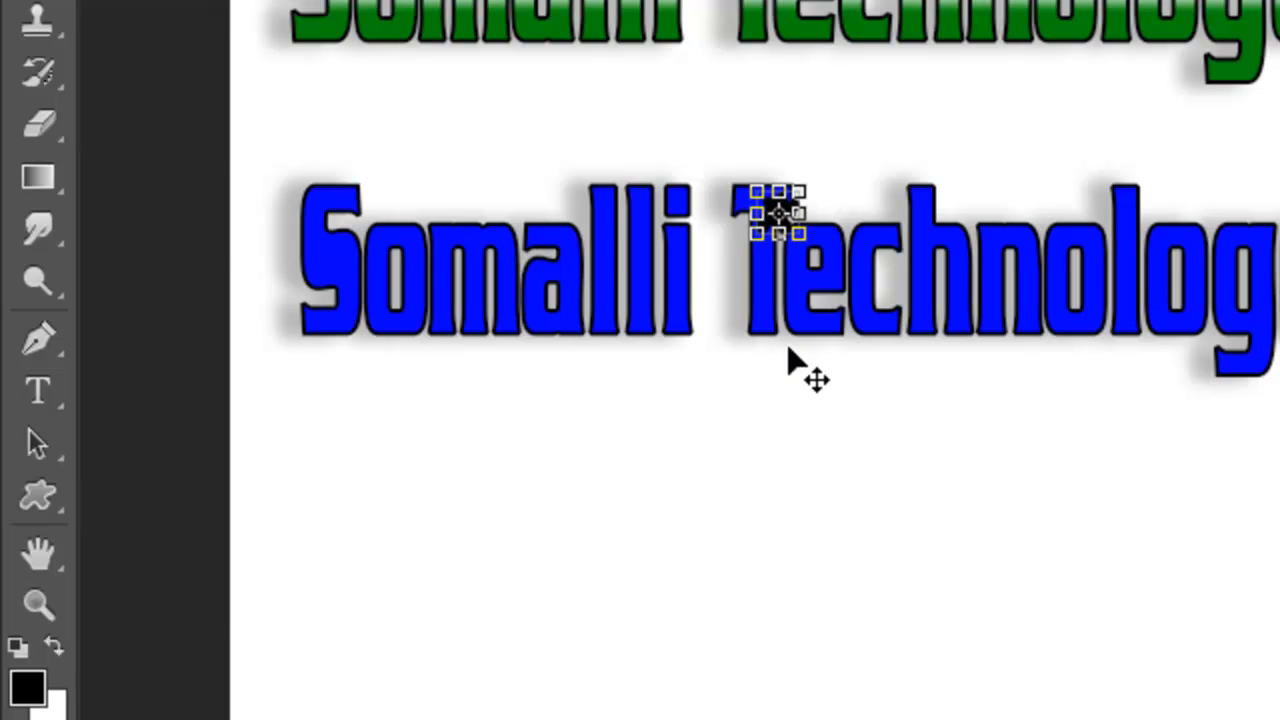
pyautogui.hotkey('ctrl', '+')
pyautogui.hotkey('ctrl', '+')
pyautogui.hotkey('ctrl', '+')
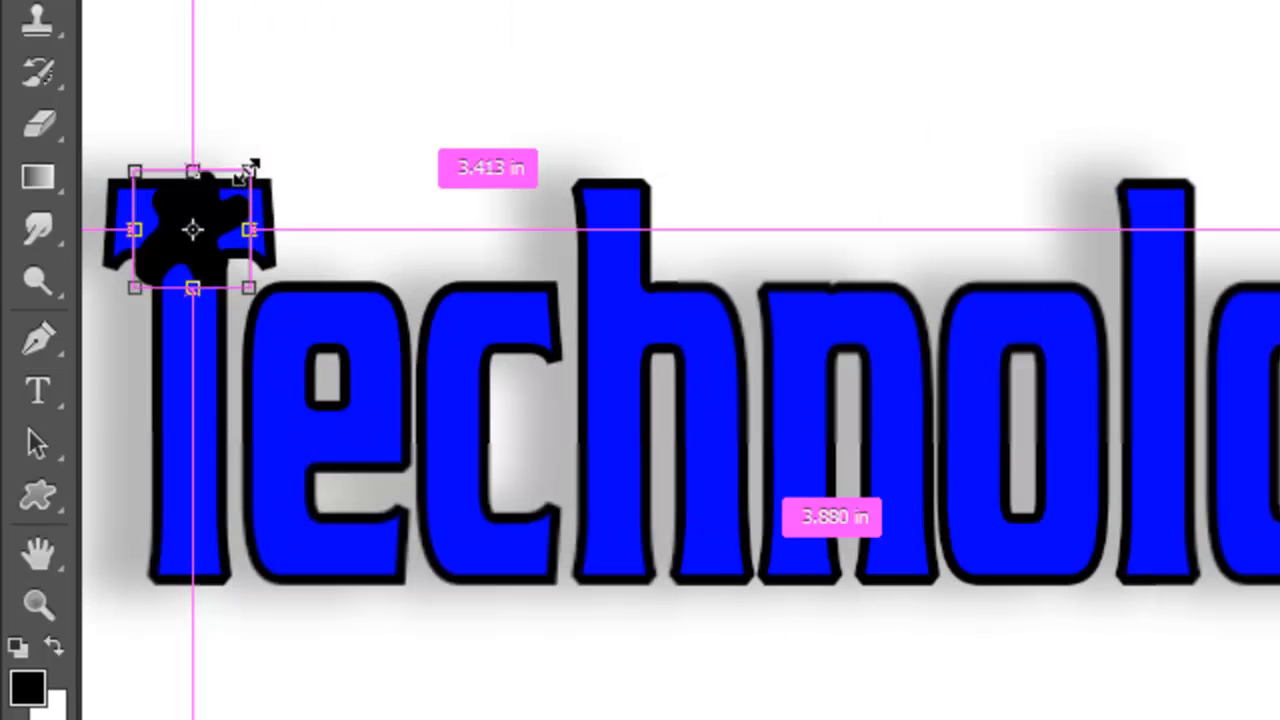
pyautogui.moveTo(240, 188); pyautogui.dragTo(206, 227)
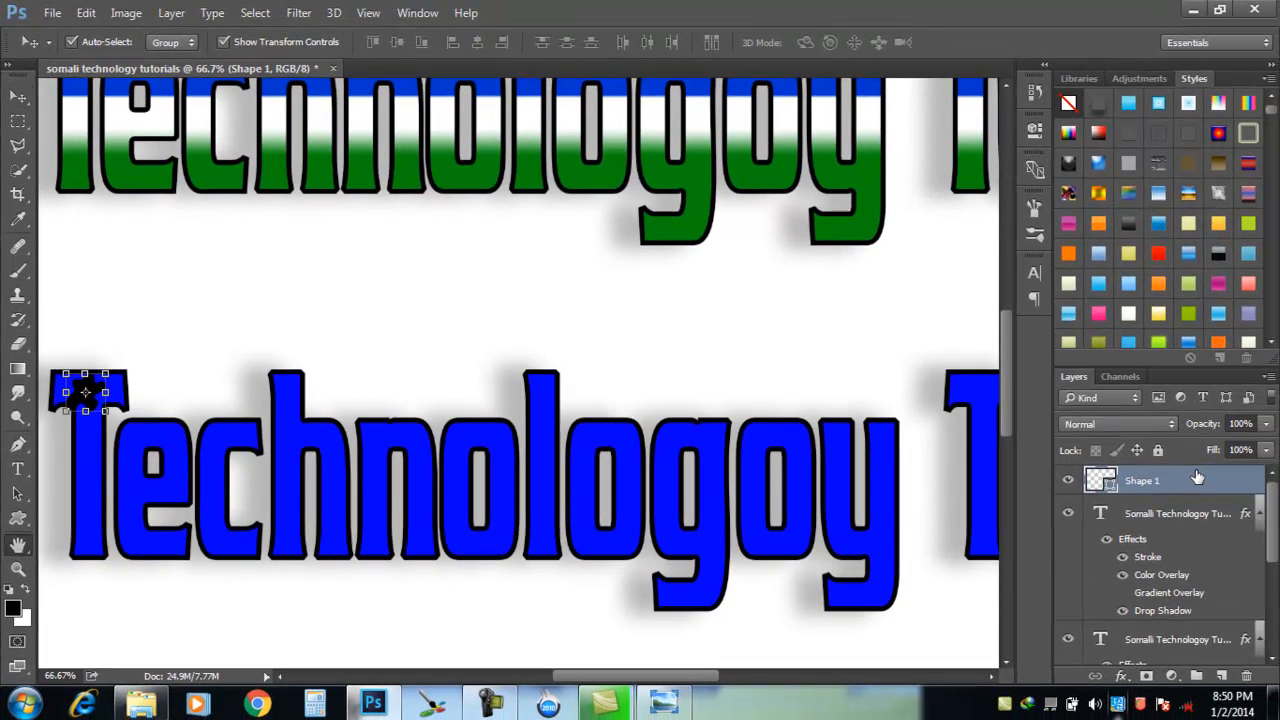
# Step: Add a near-white Color Overlay with hue 241, saturation 1 and brightness 100 to the blob shape
pyautogui.doubleClick(1197, 478)
pyautogui.click(366, 336)
pyautogui.click(726, 142)
pyautogui.click(380, 366)
pyautogui.click(337, 322)
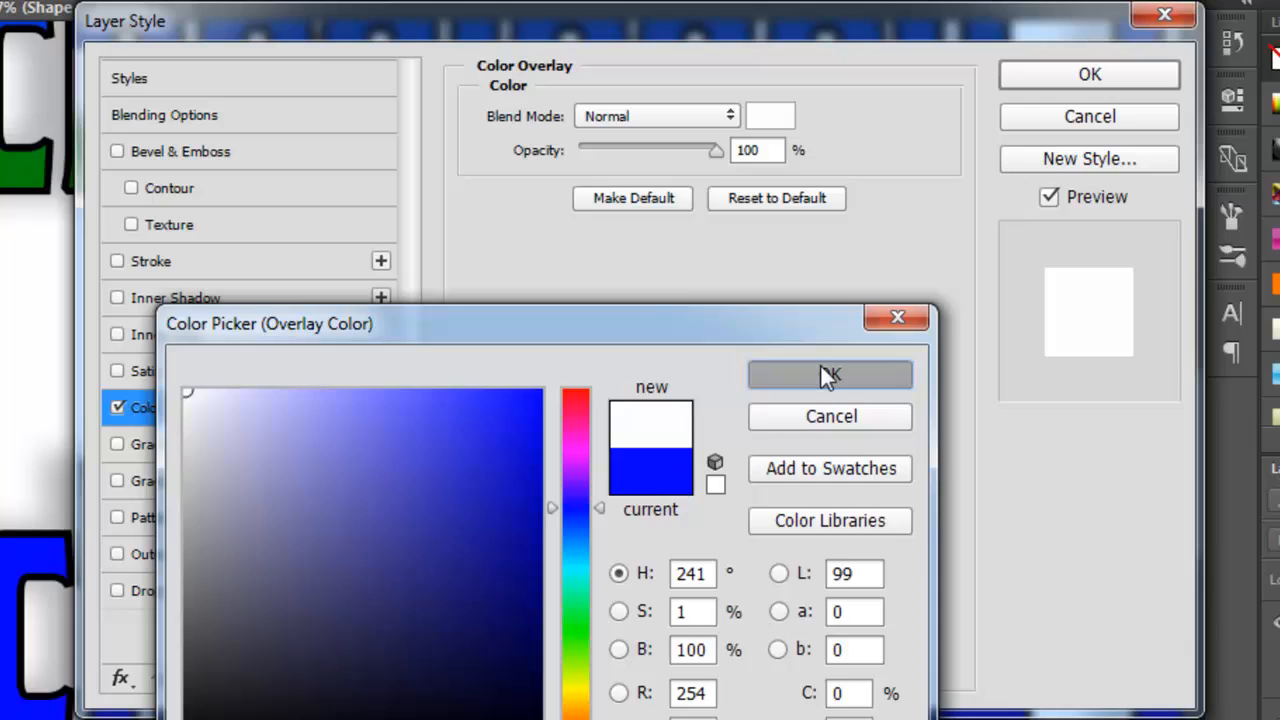
pyautogui.click(766, 313)
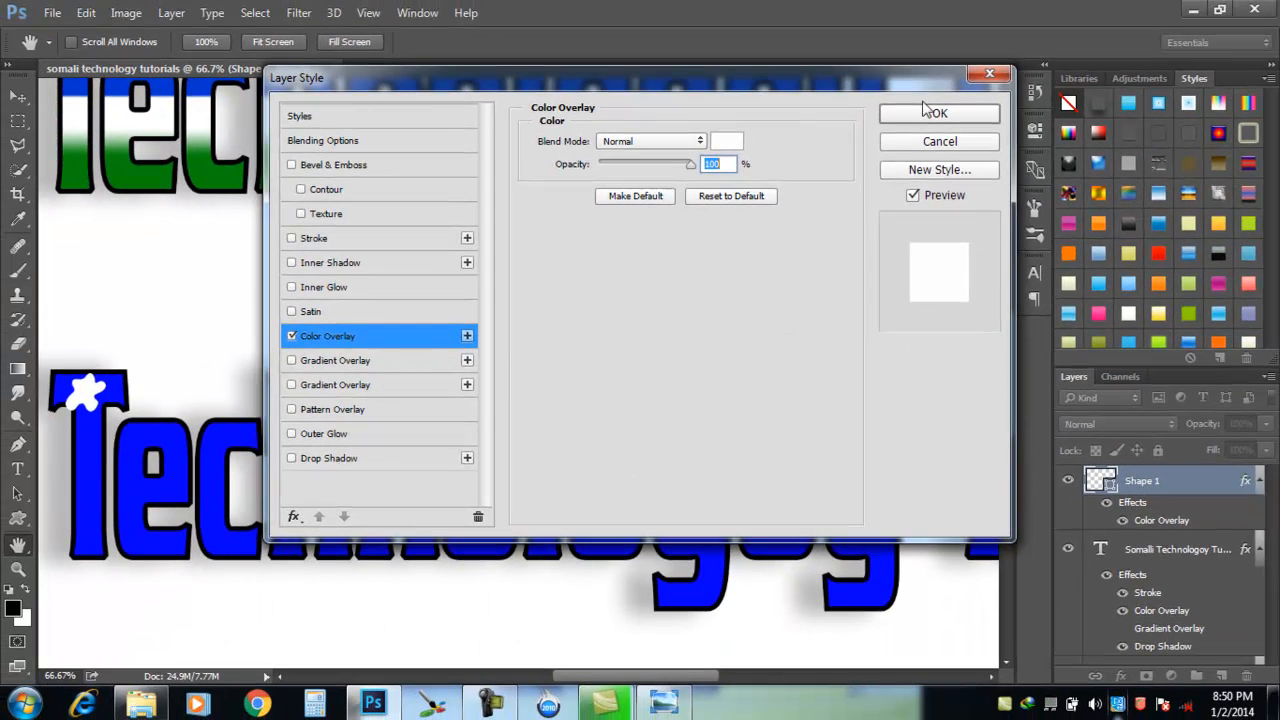
pyautogui.click(926, 112)
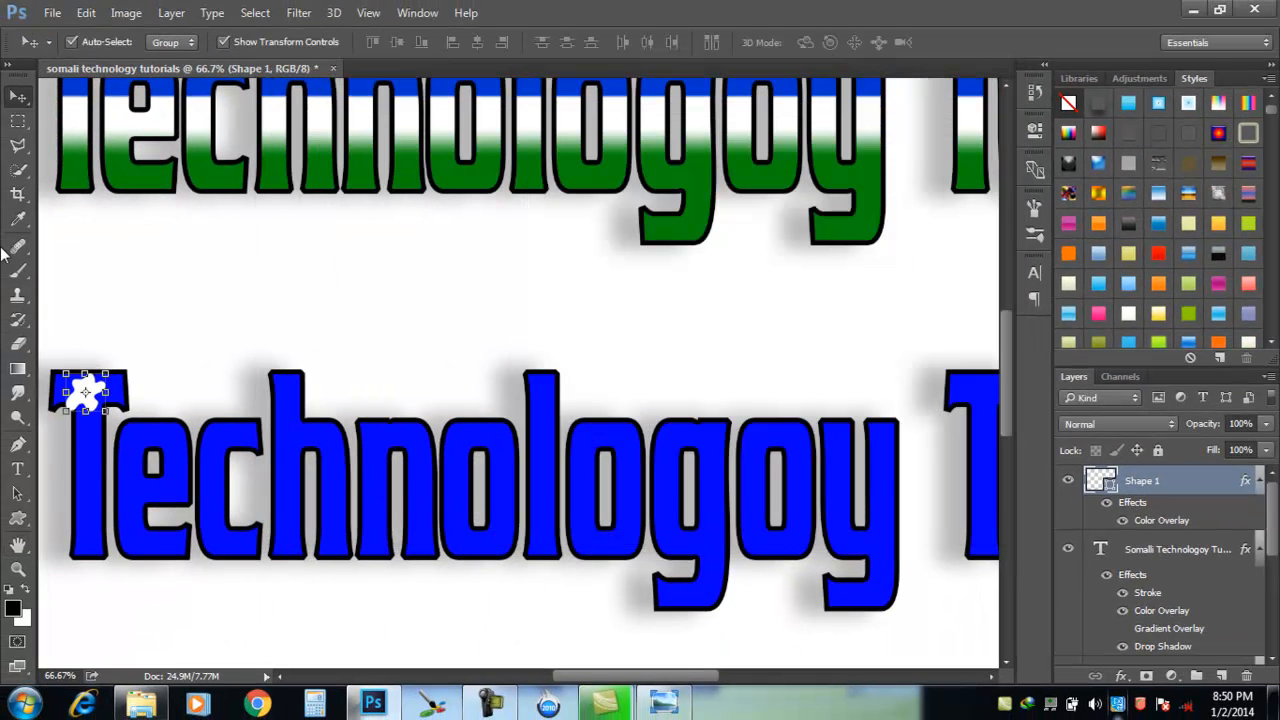
# Step: Nudge the white blob slightly up and to the right on the T's crossbar
pyautogui.press('Up')
pyautogui.press('Up')
pyautogui.press('Up')
pyautogui.press('Up')
pyautogui.press('Right')
pyautogui.press('Right')
pyautogui.press('Right')
pyautogui.press('Right')
pyautogui.press('Right')
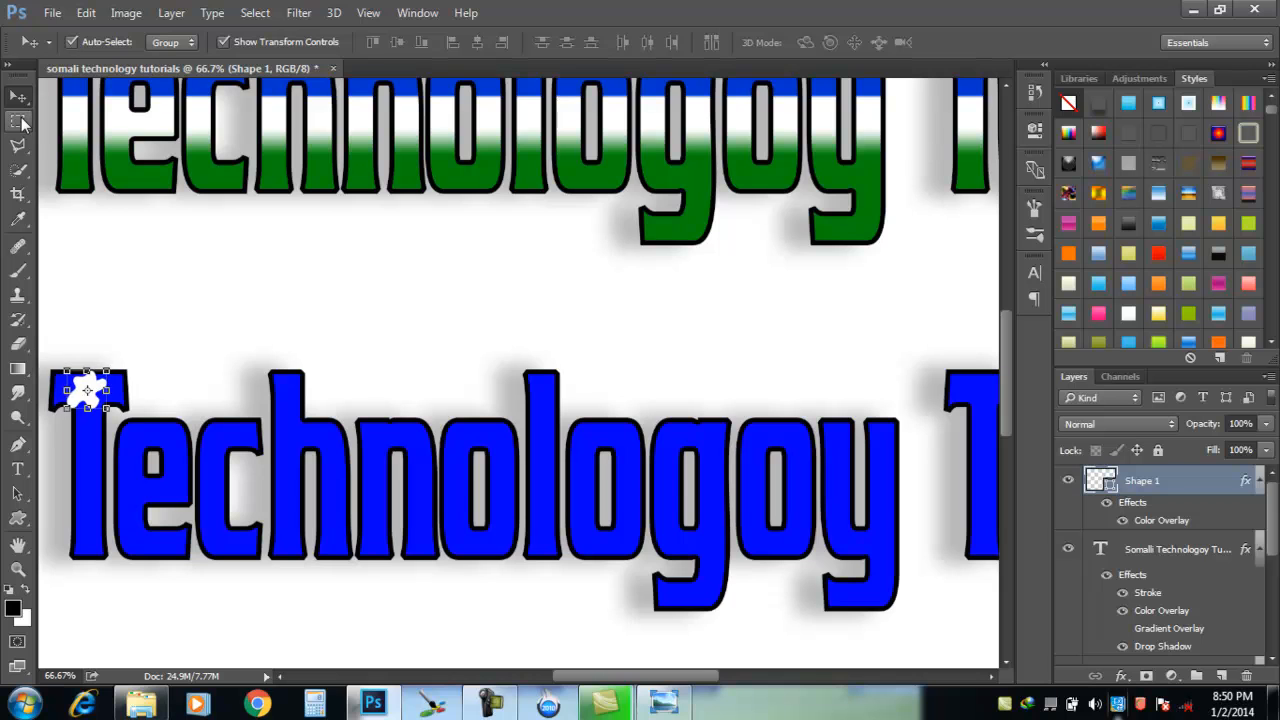
pyautogui.press('Right')
pyautogui.press('Right')
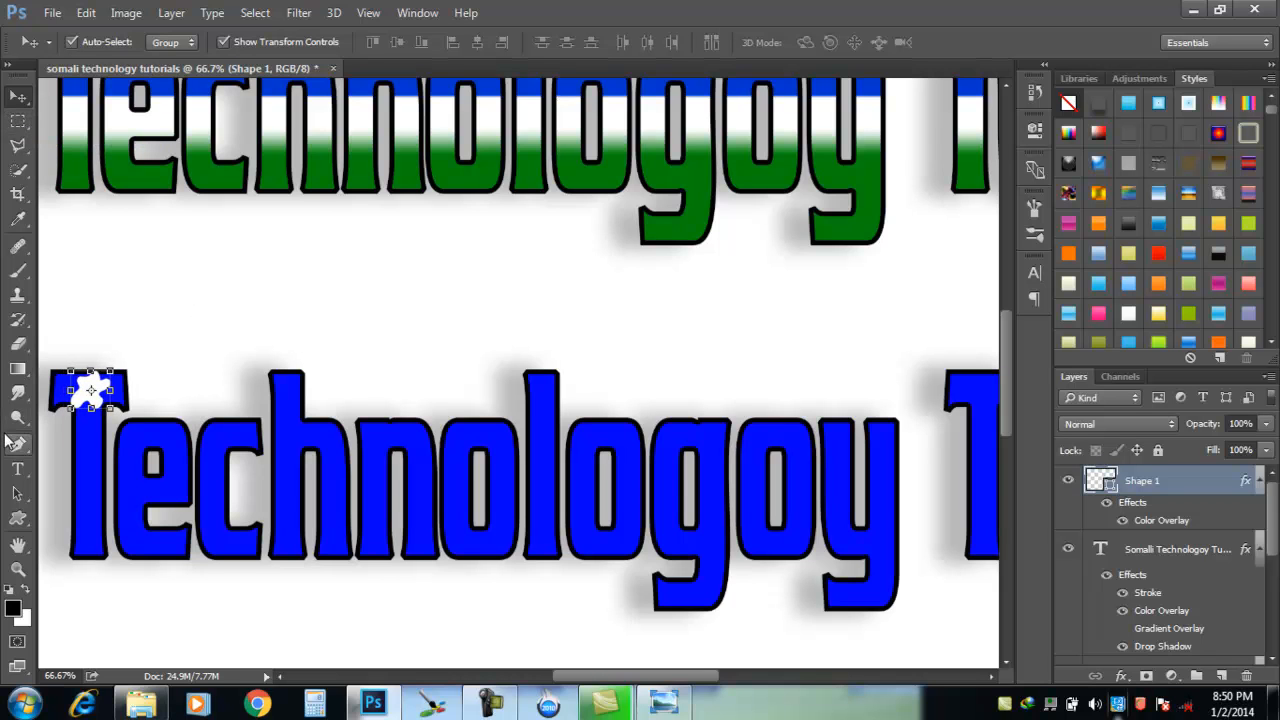
# Step: Duplicate the white blob and move the copy onto the second "o" of "Technologoy" in the blue headline
pyautogui.hotkey('ctrl', 'j')
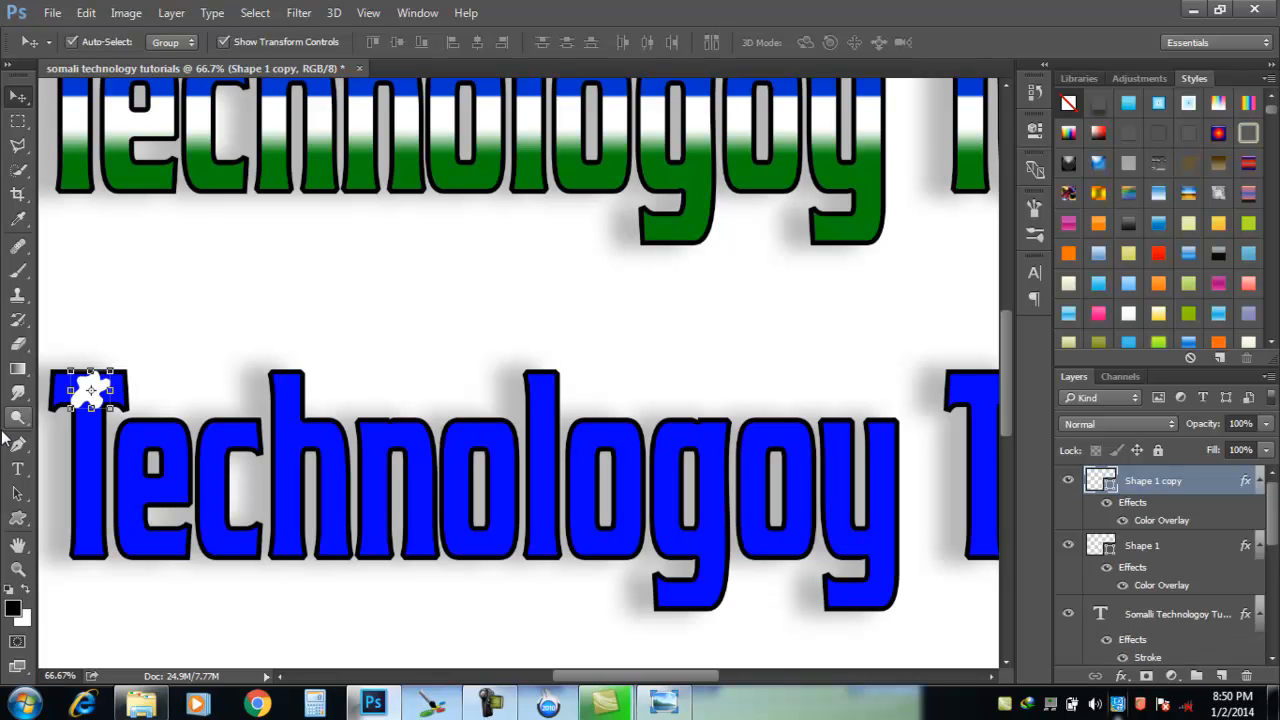
pyautogui.moveTo(98, 388); pyautogui.dragTo(125, 406)
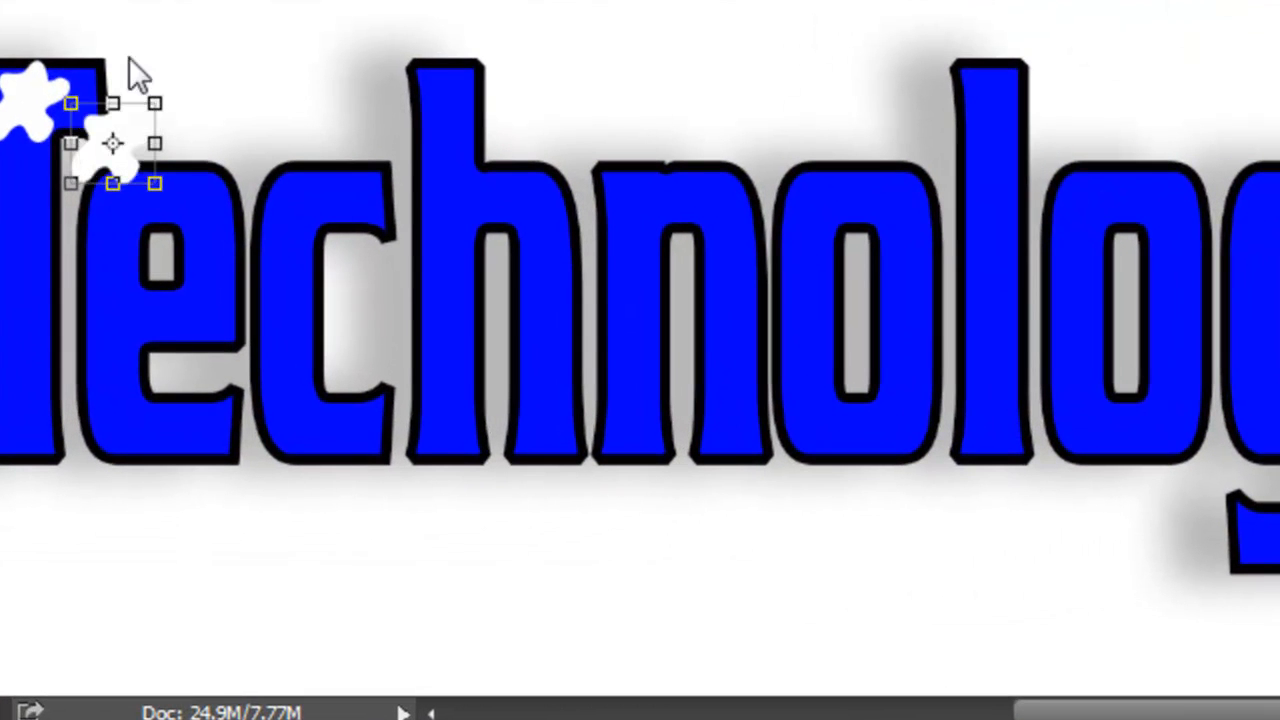
pyautogui.moveTo(130, 130); pyautogui.dragTo(1141, 184)
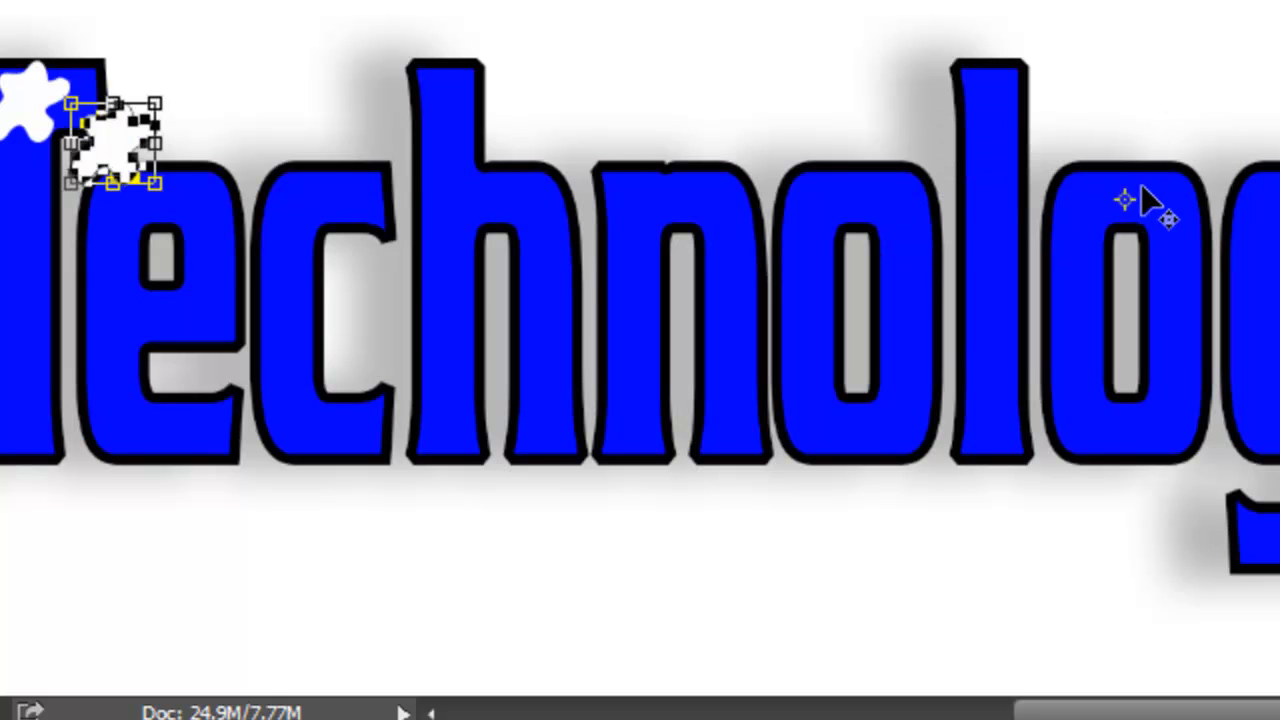